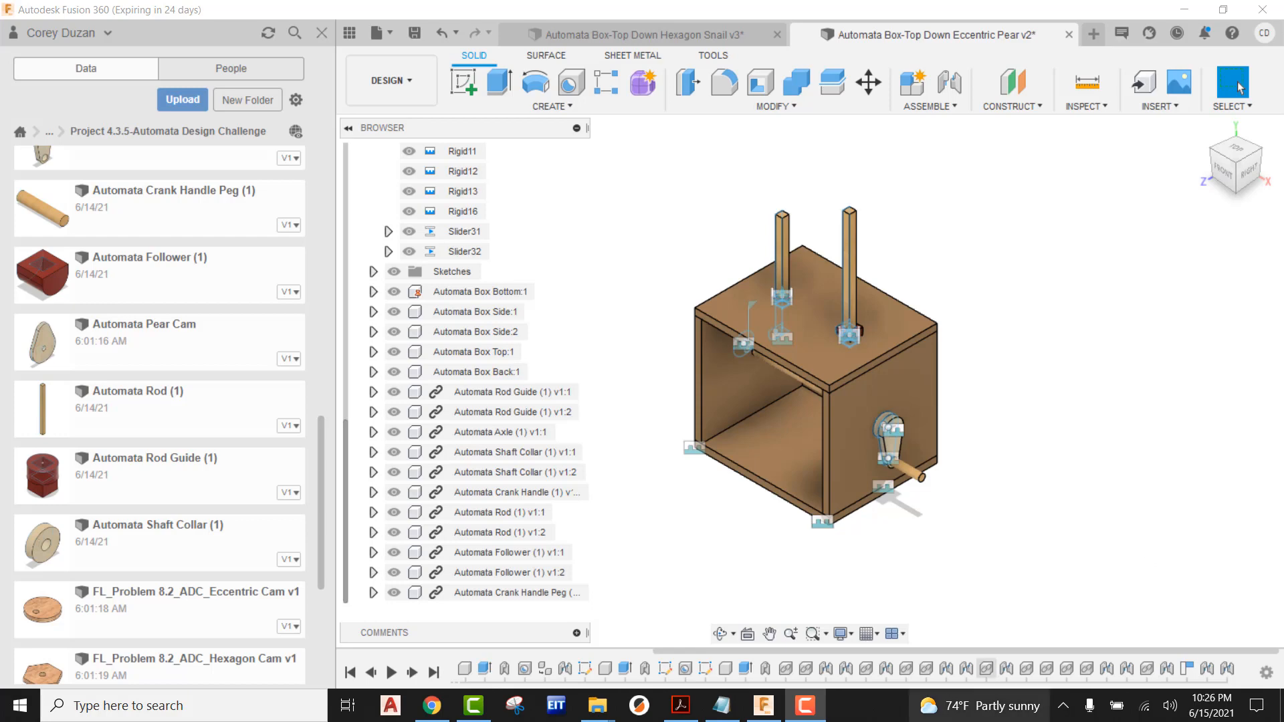
Step: Switch to Google Drive and open Automata Pear and Eccentric Cam Information Drawing.pdf from _Automata Resources > Automata Assembly Information Drawings
left_click(432, 706)
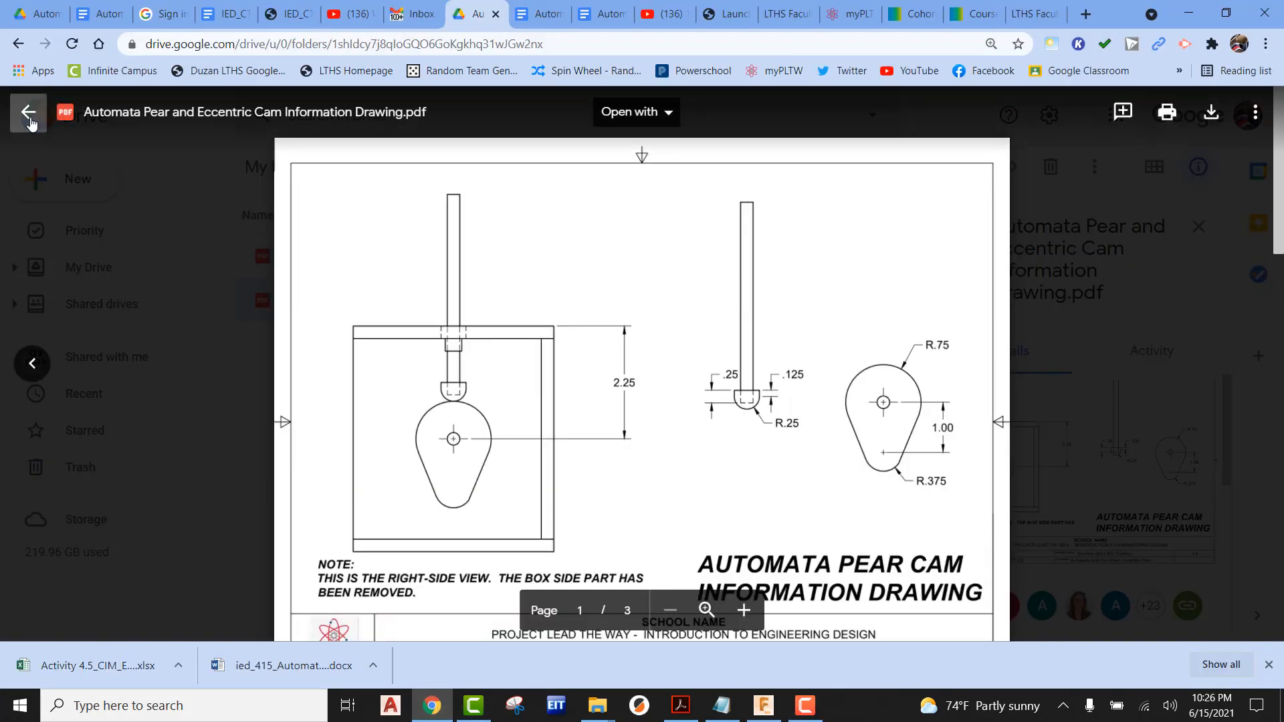
left_click(29, 112)
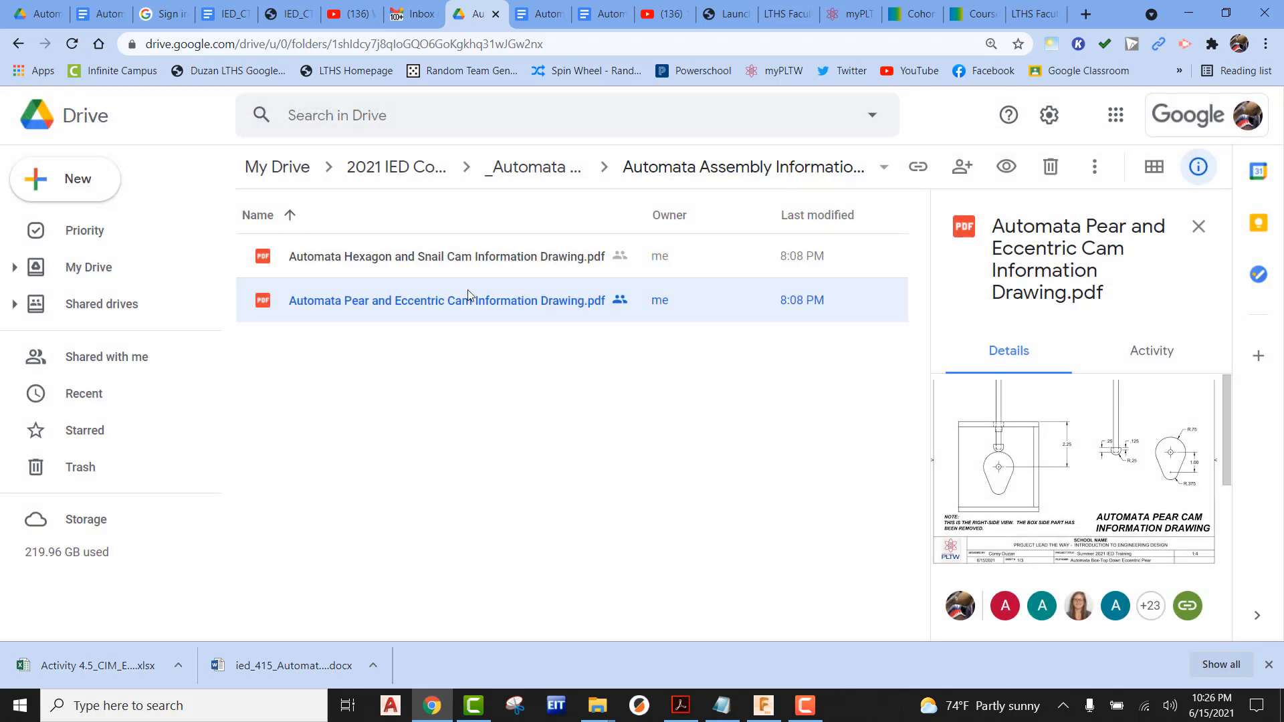
left_click(391, 175)
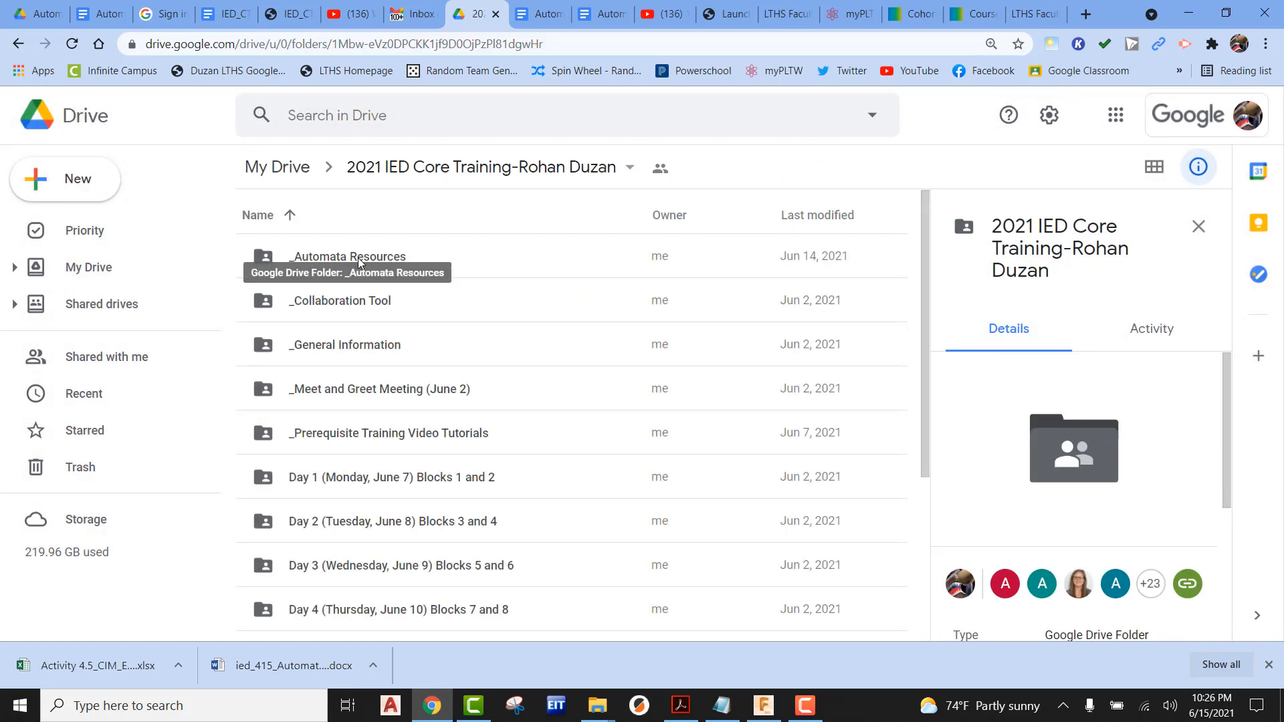
double_click(359, 260)
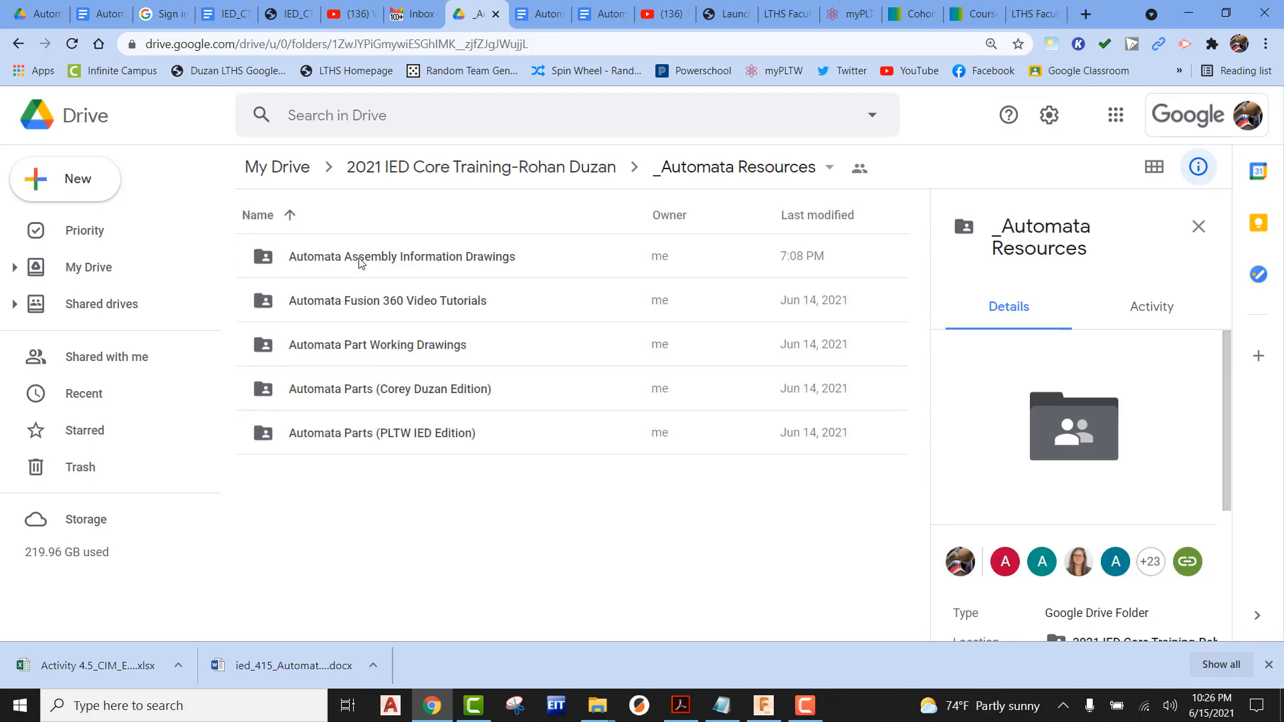
double_click(410, 261)
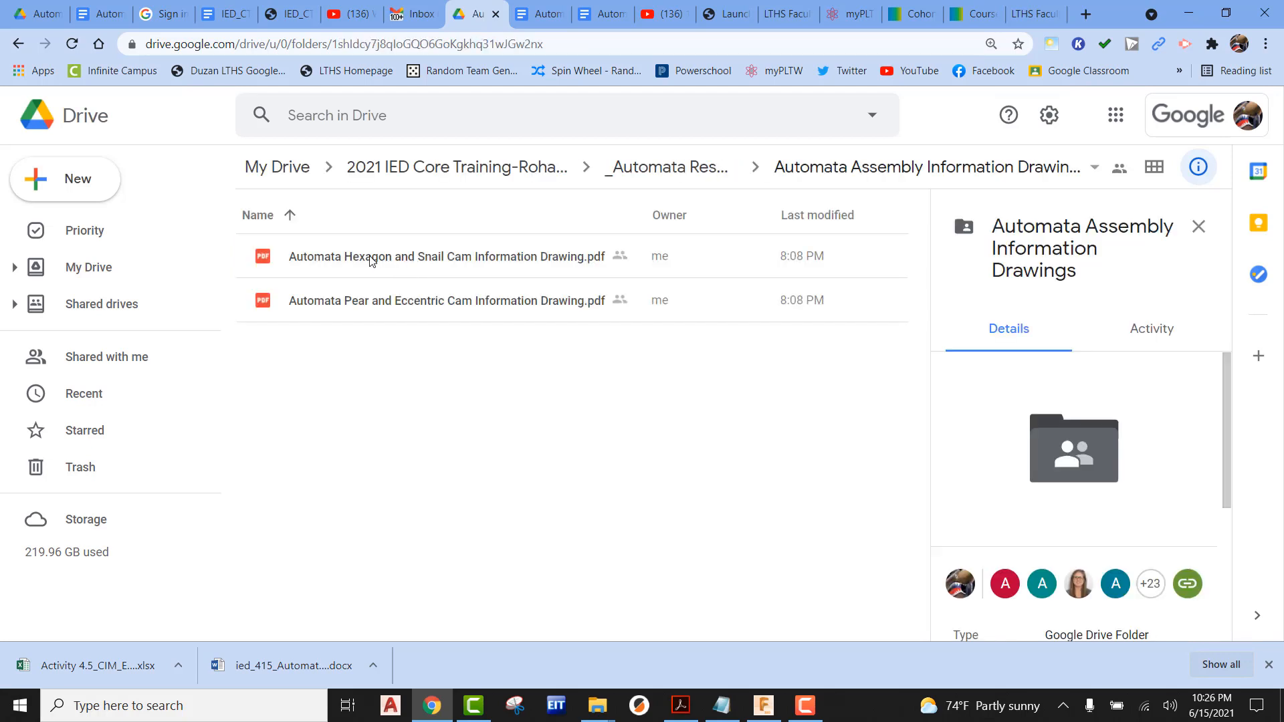
double_click(444, 301)
Step: Look through the PDF's sheets and examine the eccentric cam drawing with its rod, follower and box dimensions
scroll(588, 327, "down", 10)
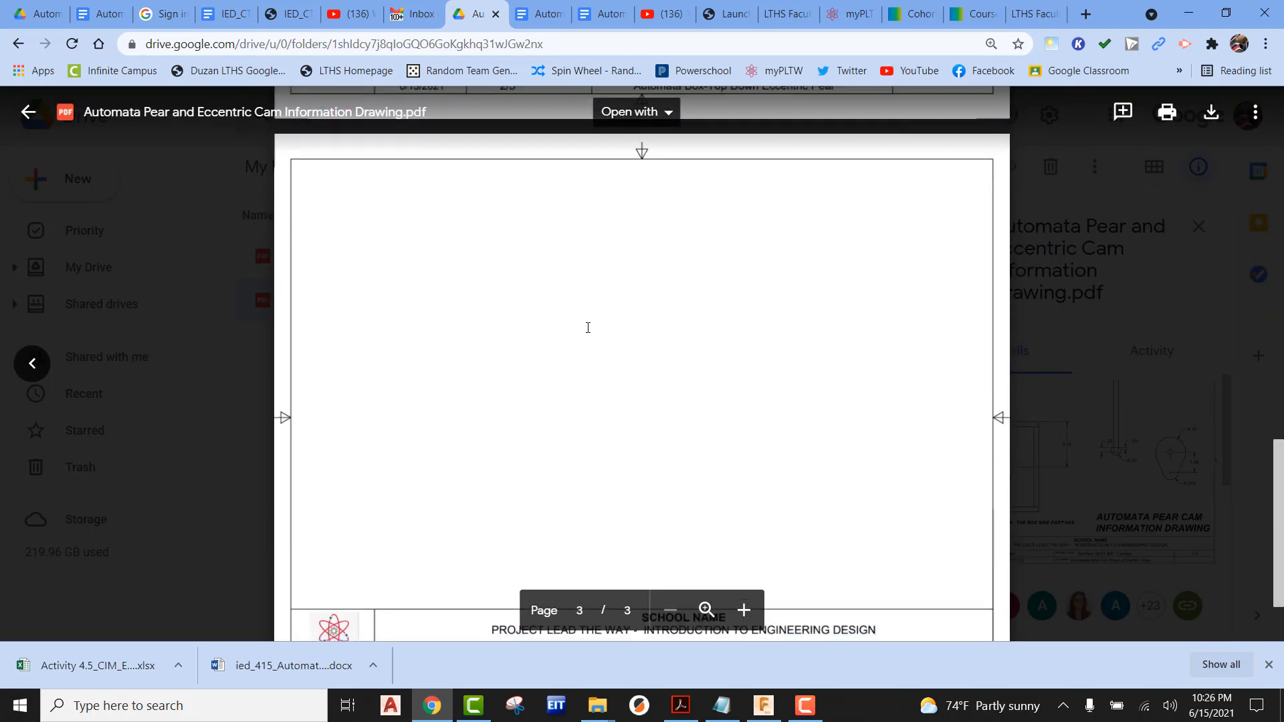
scroll(588, 327, "up", 10)
scroll(611, 339, "down", 3)
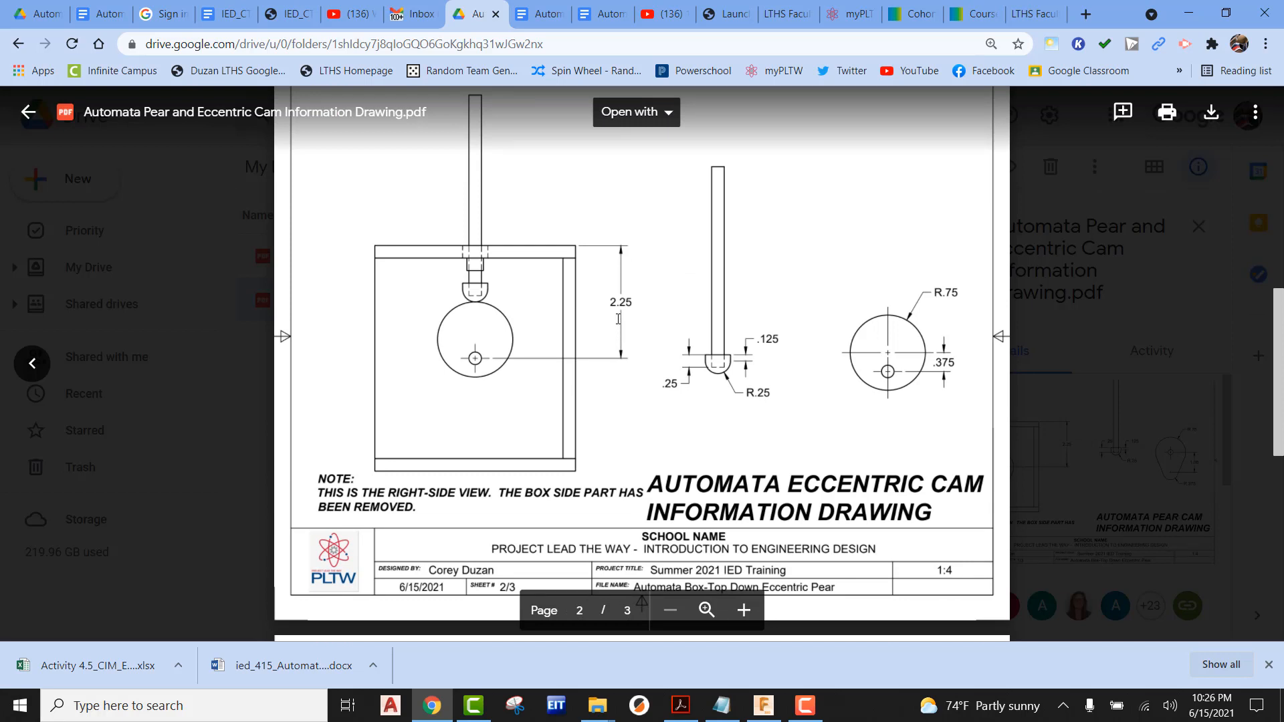
Step: Switch back to Fusion 360 and delete the Slider31 and Slider32 joints from the assembly
left_click(764, 705)
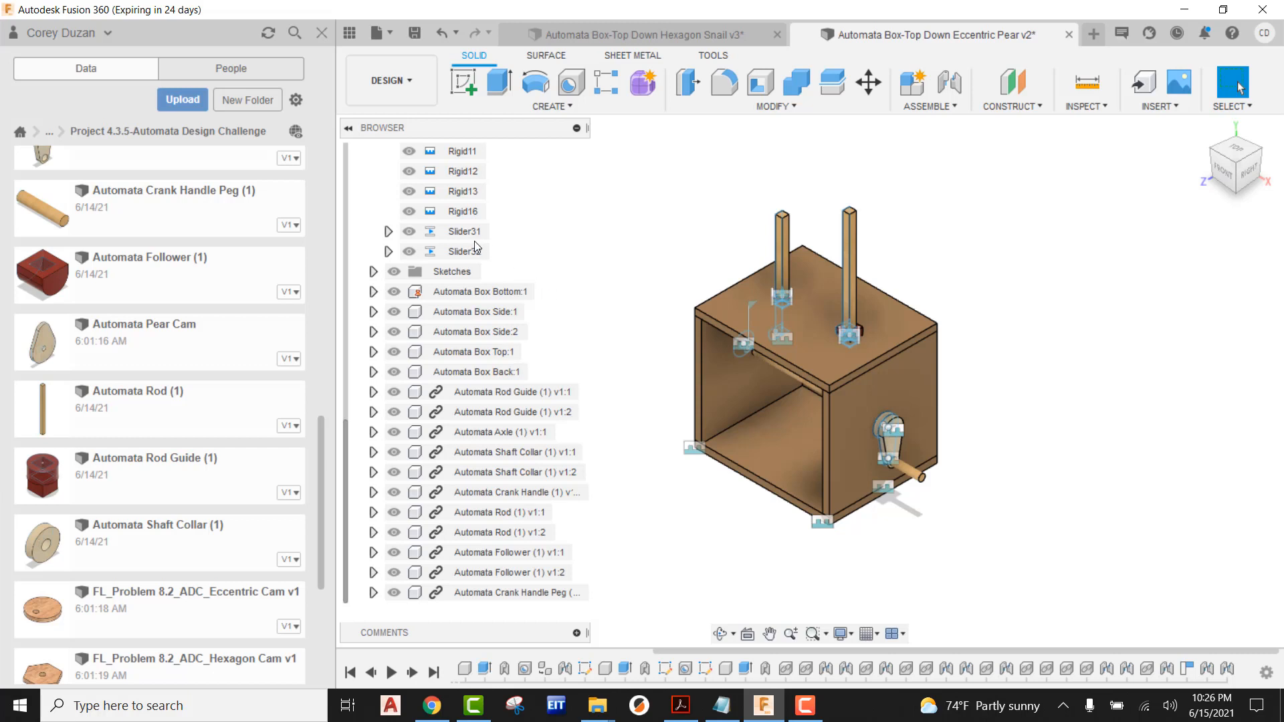
scroll(538, 250, "up", 2)
scroll(511, 253, "up", 3)
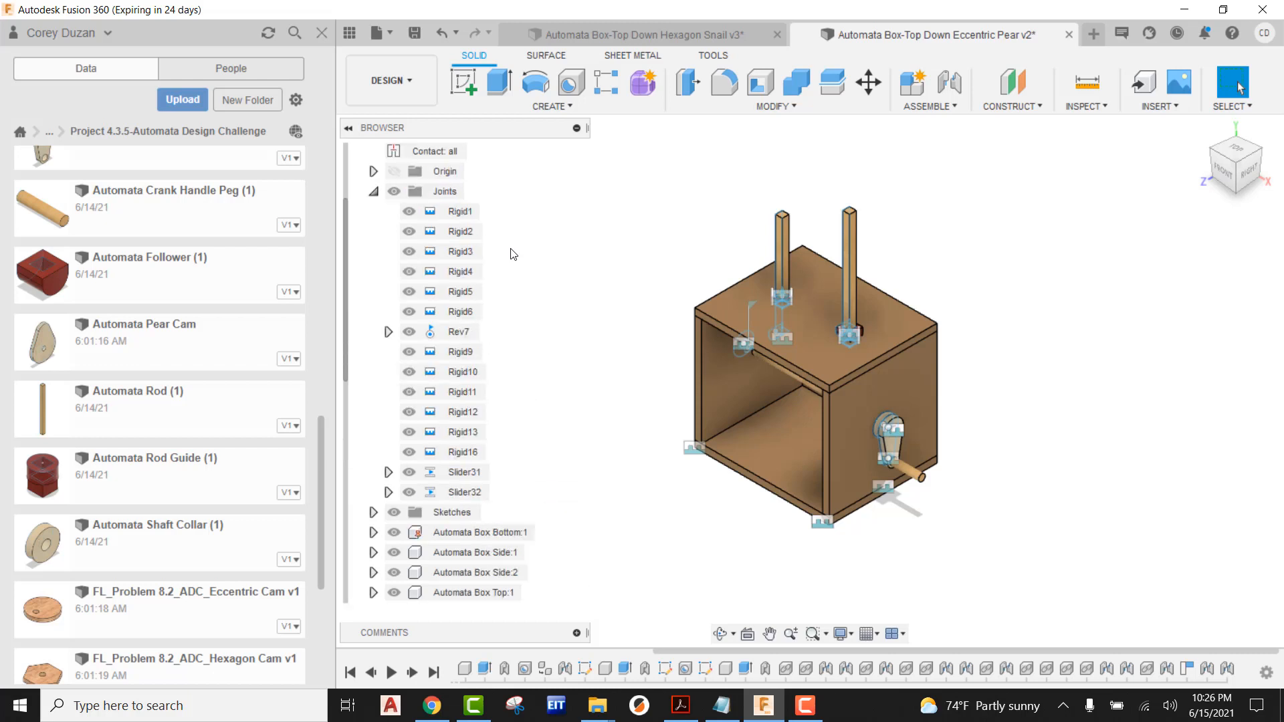
left_click(373, 251)
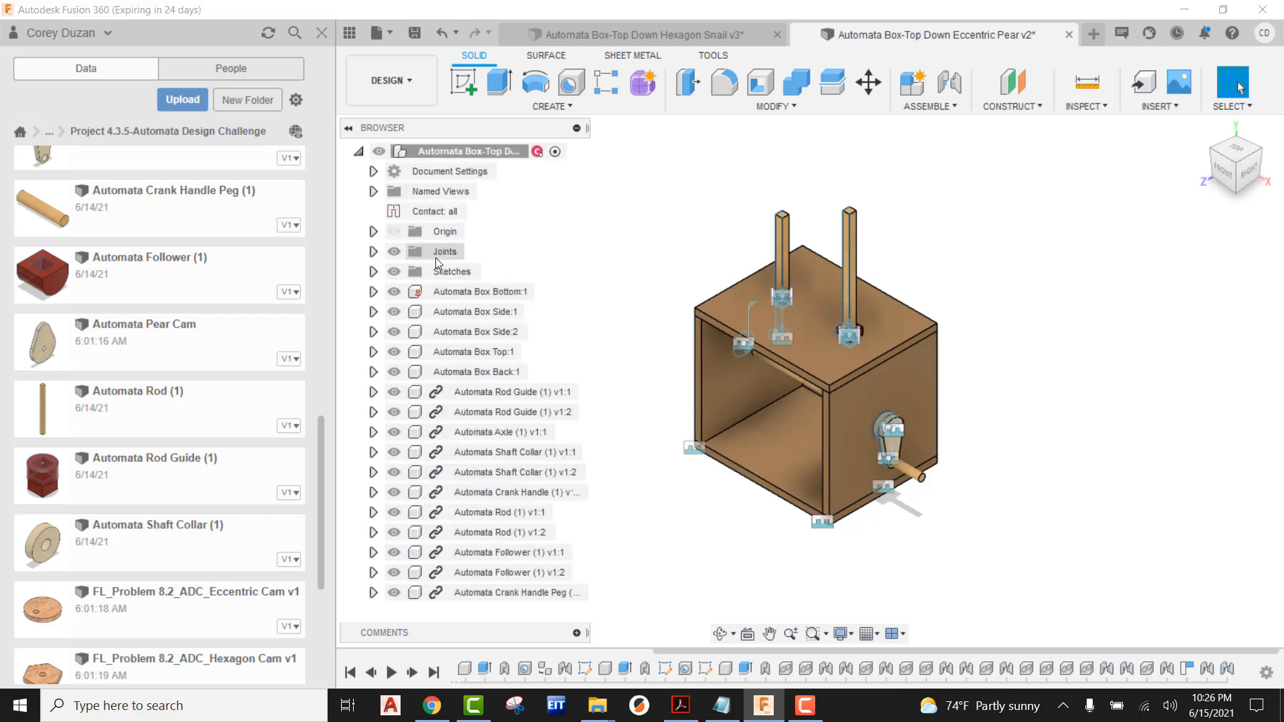
left_click(373, 252)
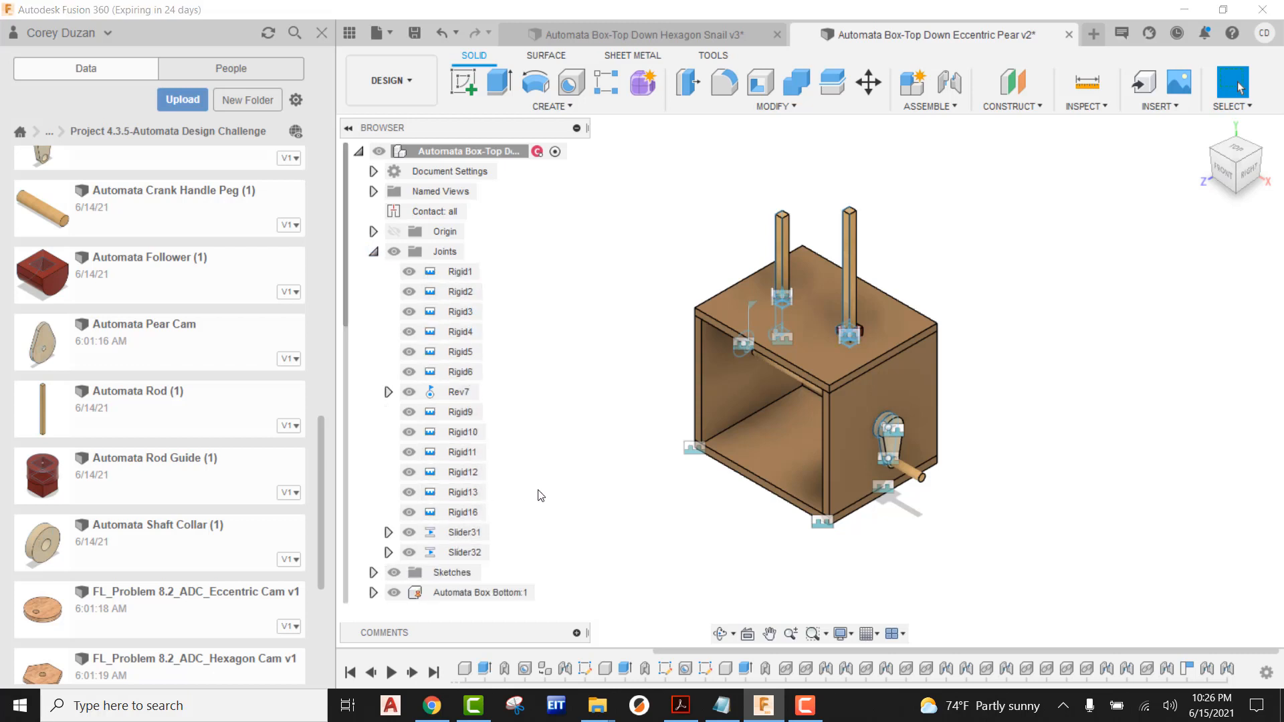
scroll(540, 495, "down", 1)
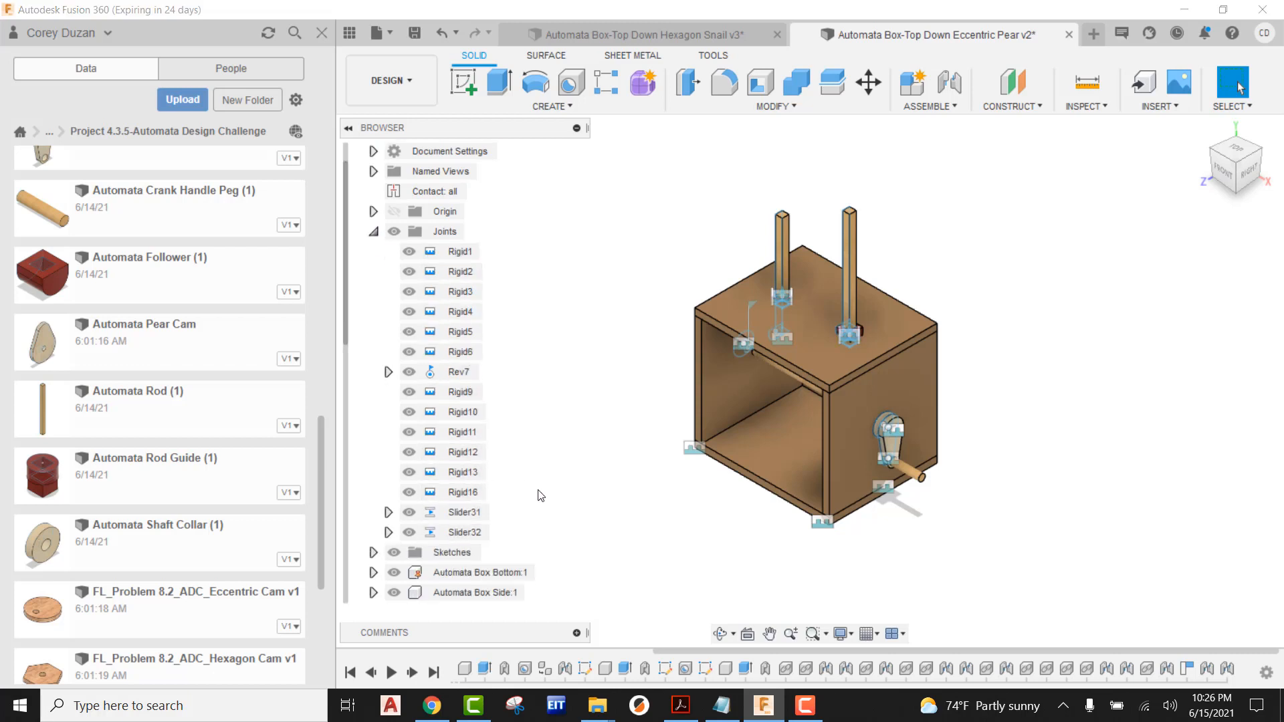
right_click(468, 516)
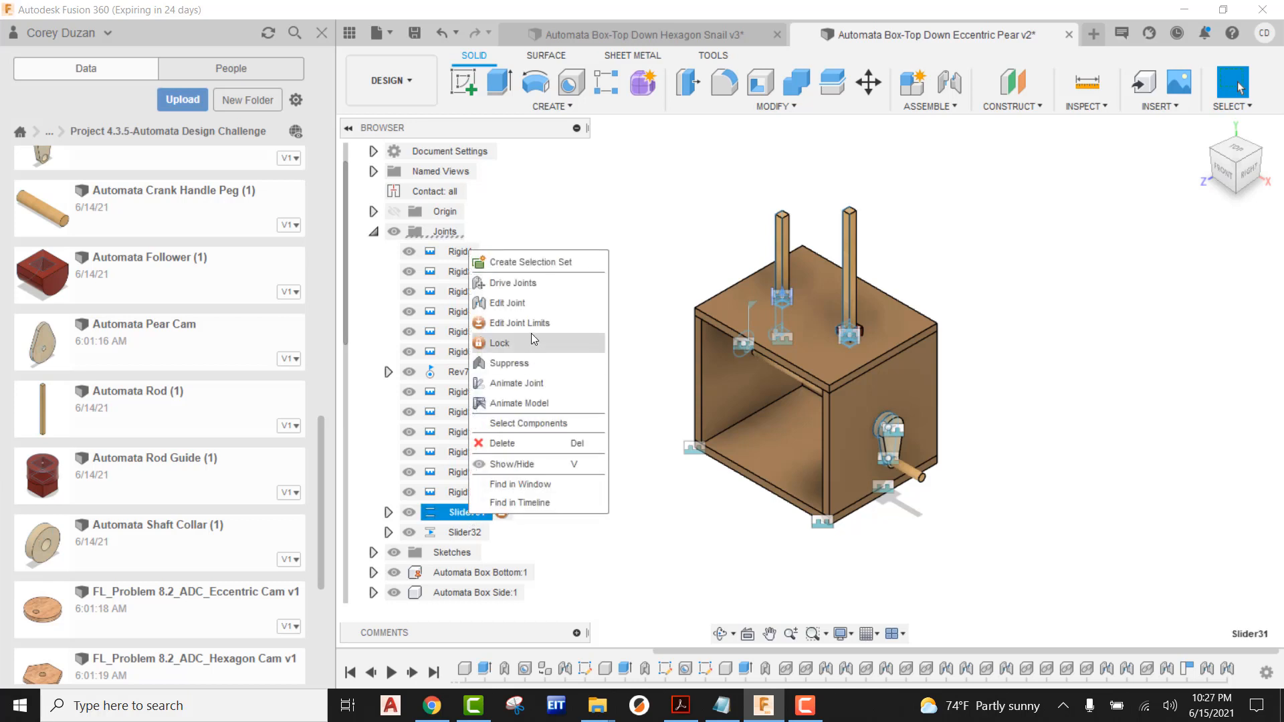
left_click(505, 444)
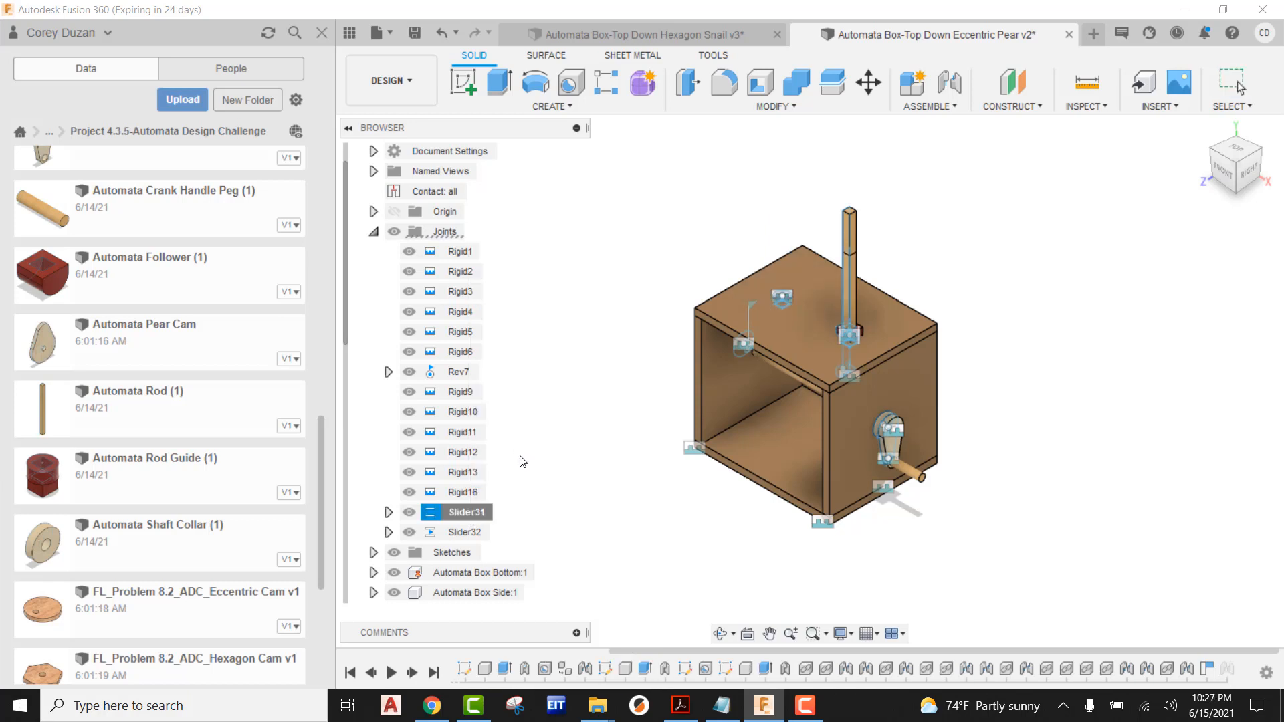
right_click(480, 512)
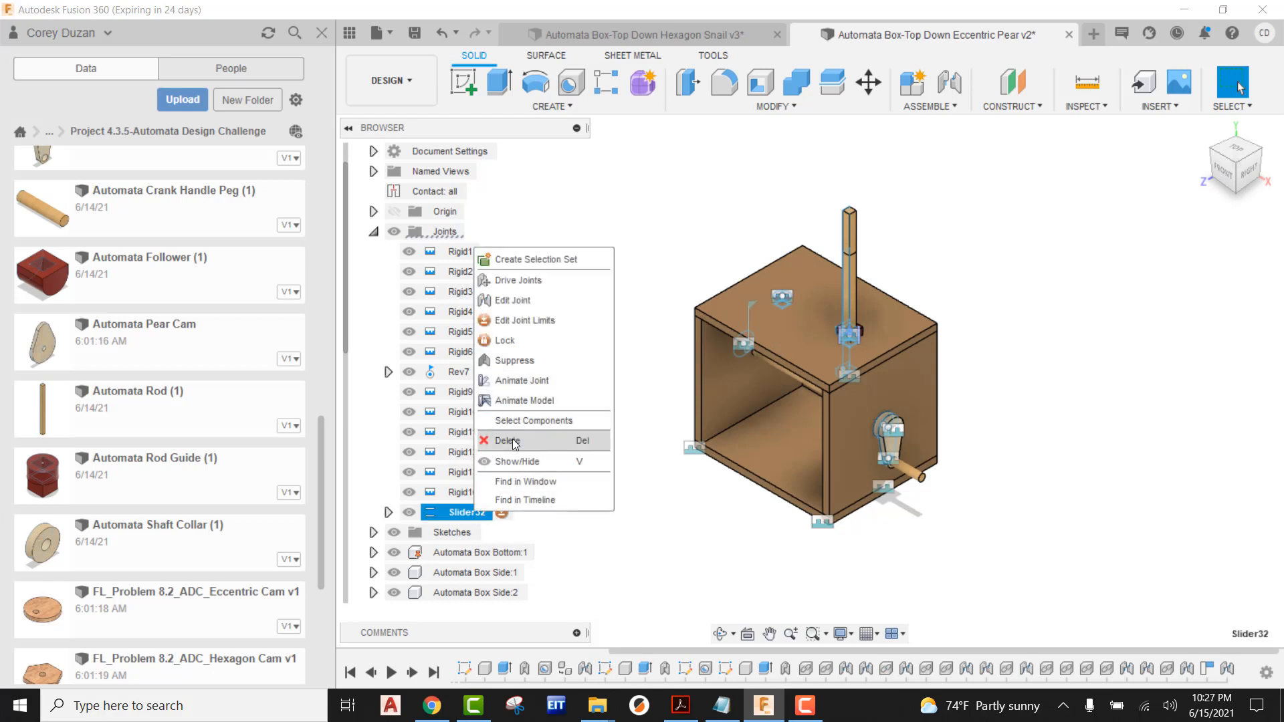
left_click(511, 440)
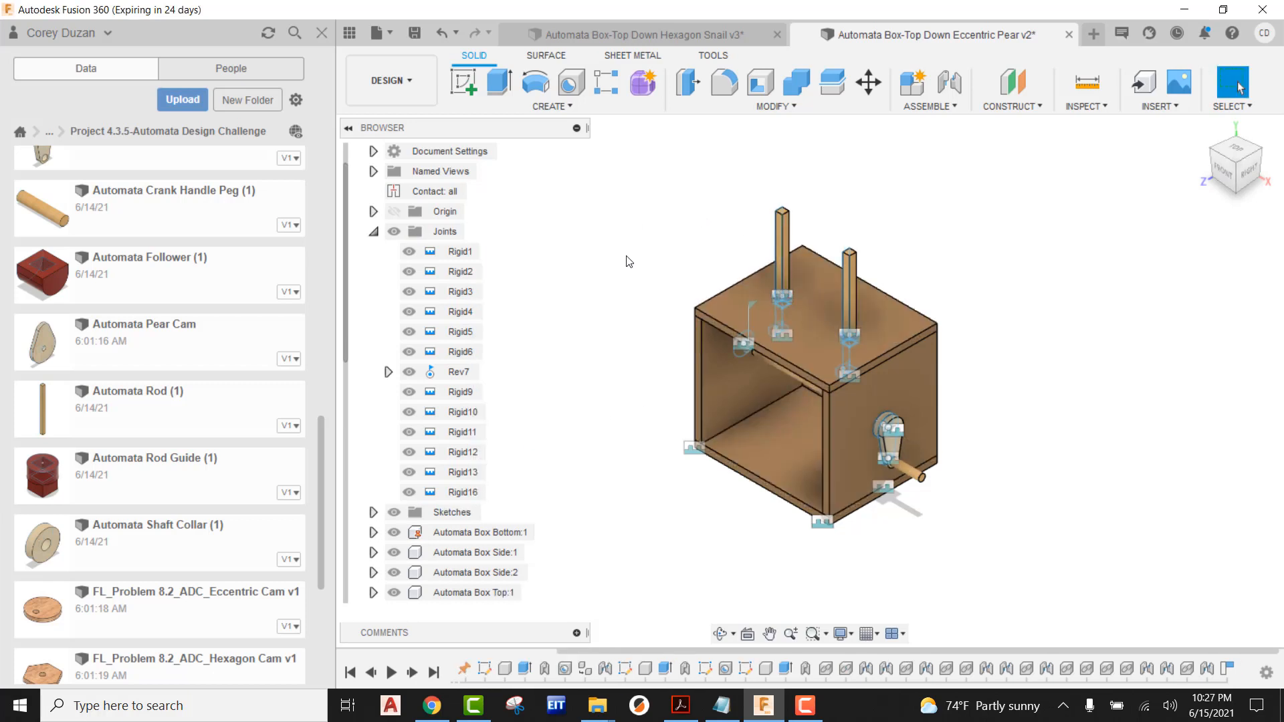
Step: Disable contact for the assembly and pull both rods with their followers out of the box, one to each side
left_click(955, 105)
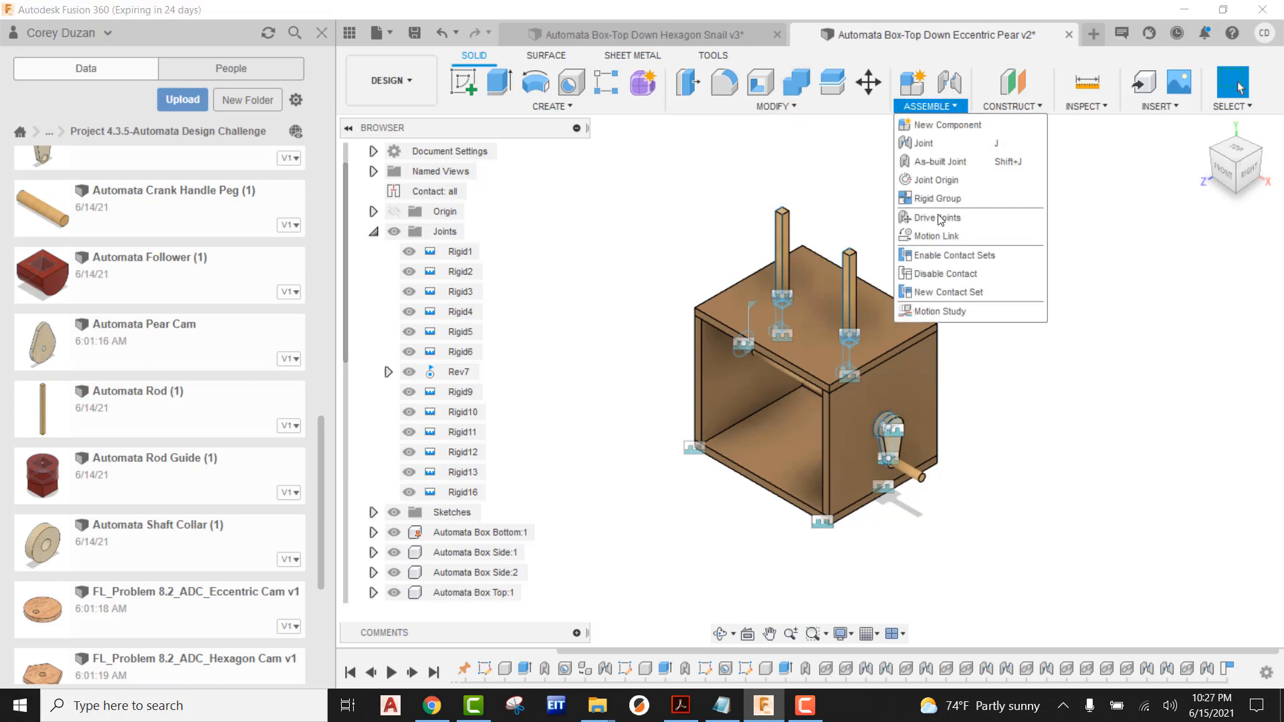
left_click(938, 275)
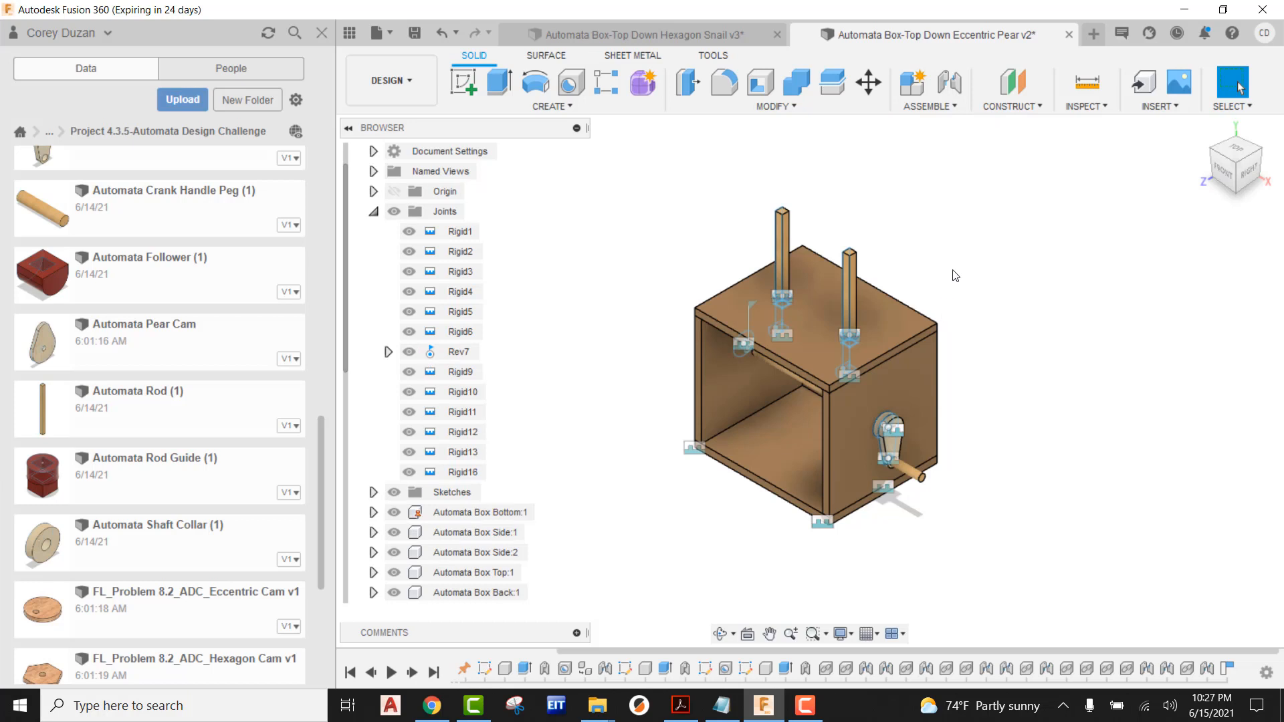
left_click_drag(779, 225, 626, 204)
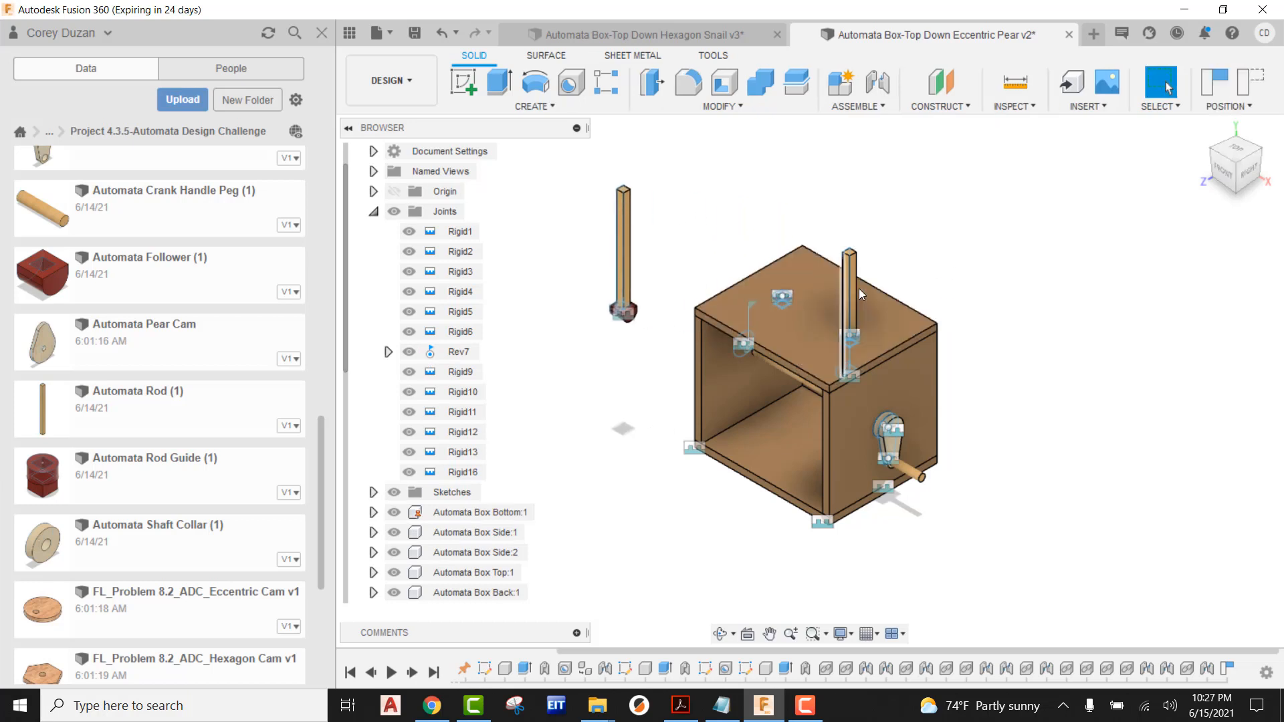
left_click_drag(850, 275, 1031, 249)
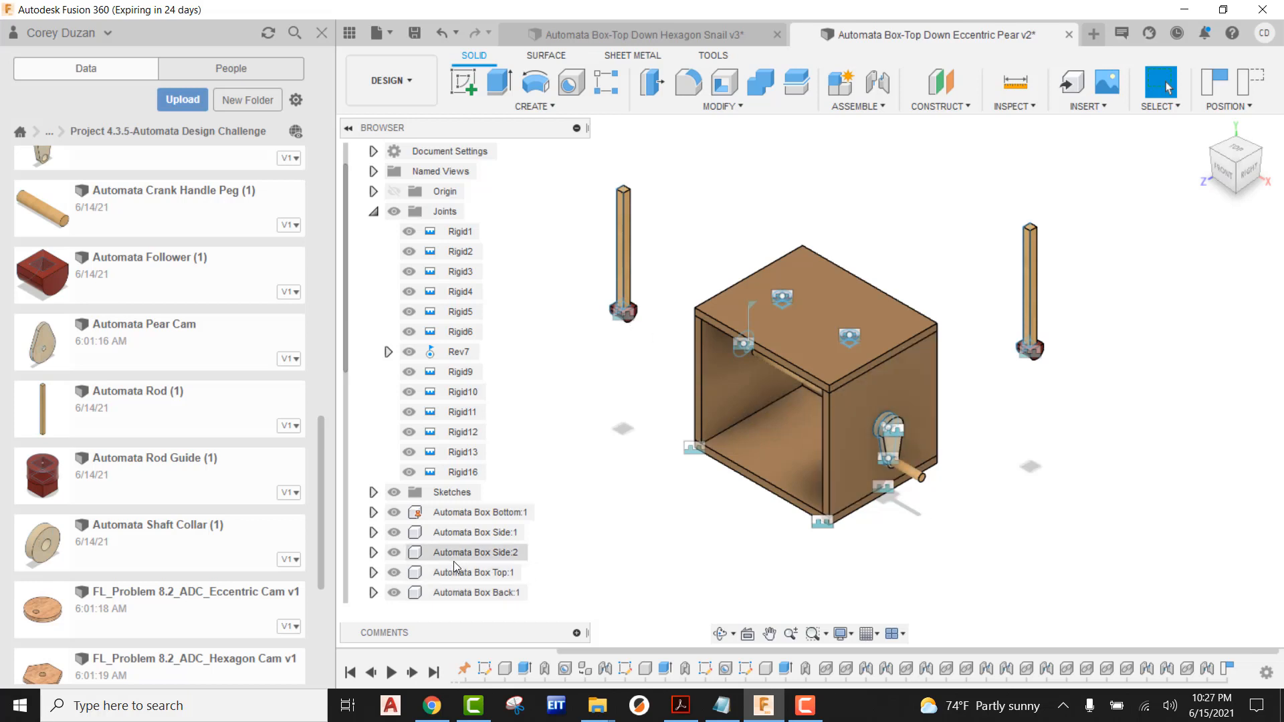
Step: Hide both Automata Follower components and close the data panel
scroll(459, 567, "down", 2)
scroll(459, 567, "down", 3)
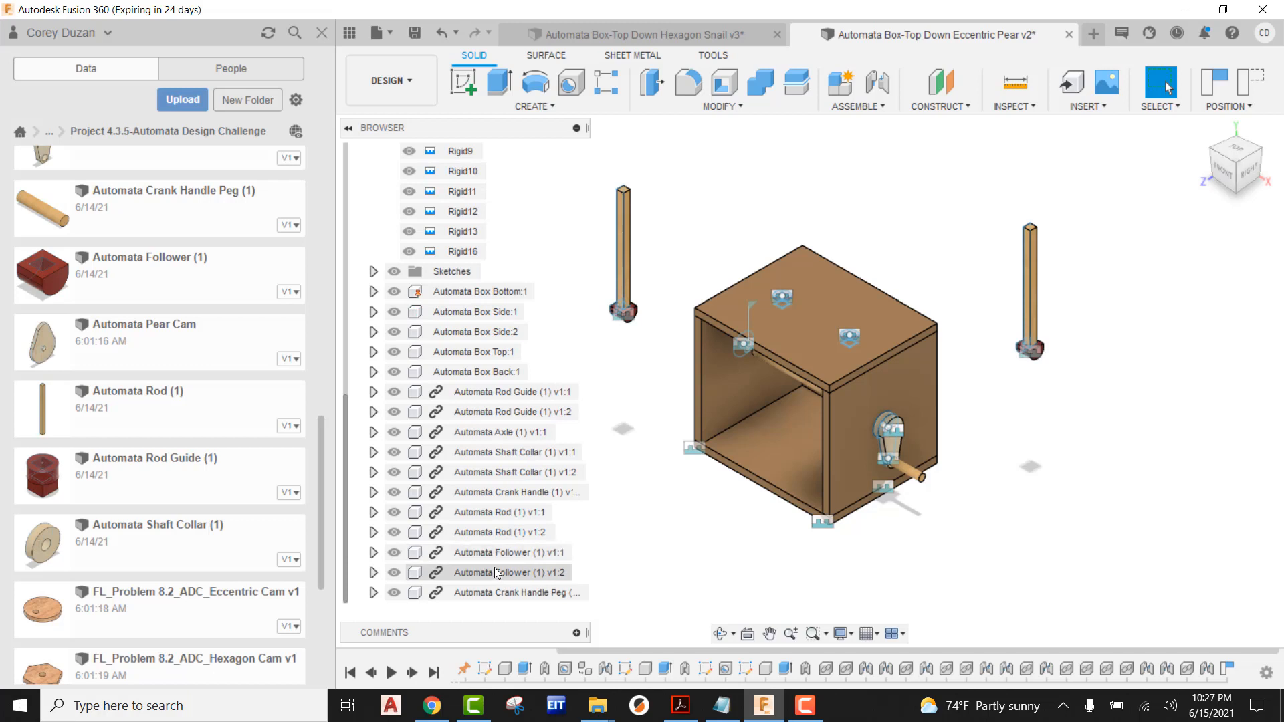
left_click(438, 573)
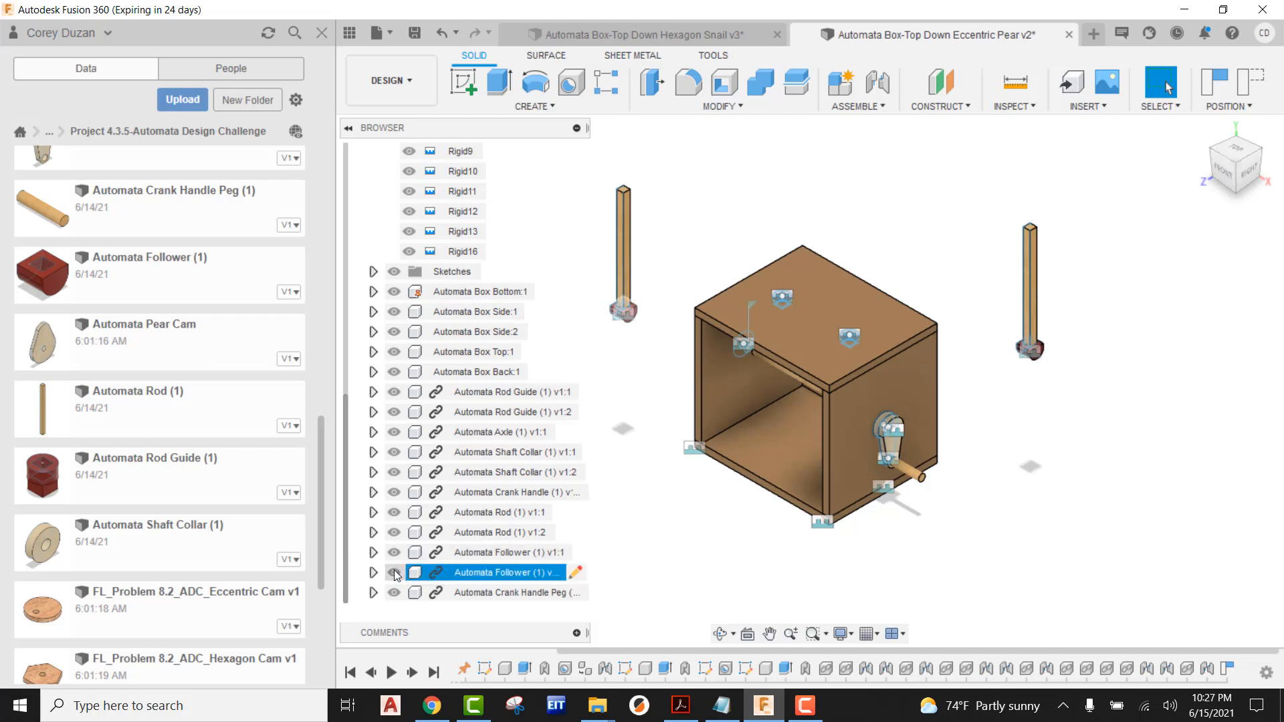
left_click(394, 573)
left_click(395, 552)
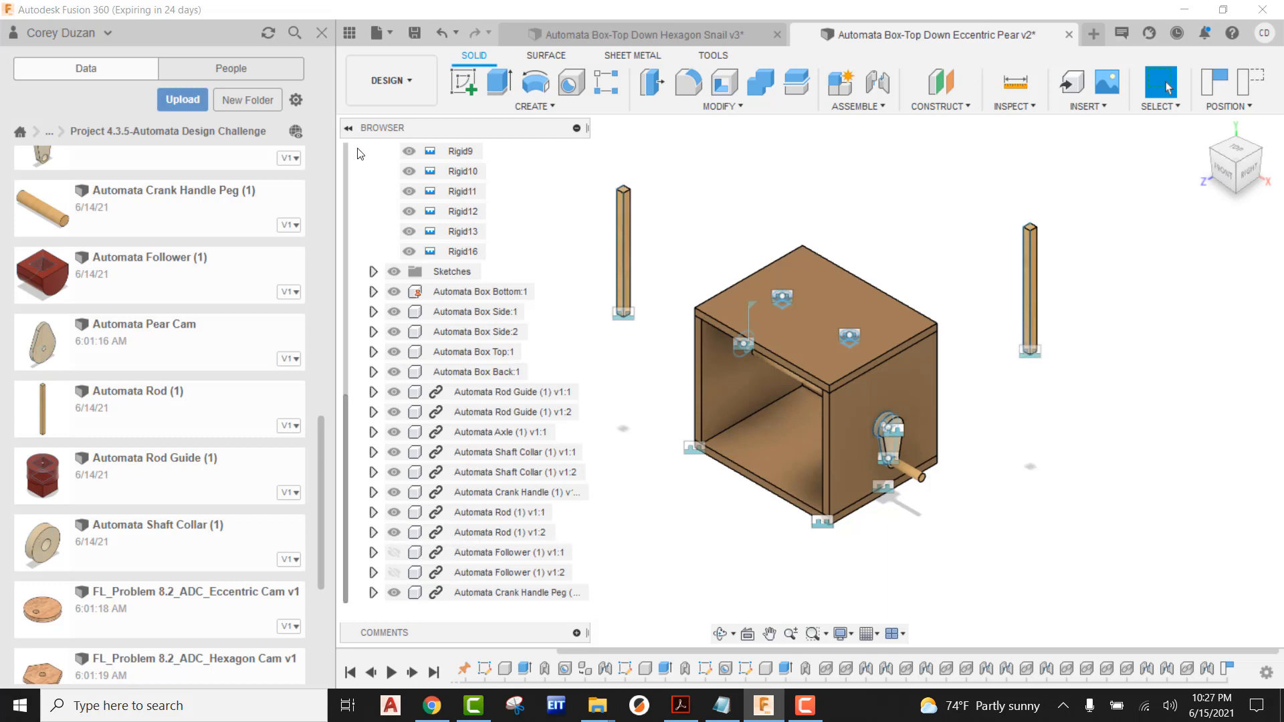
left_click(348, 30)
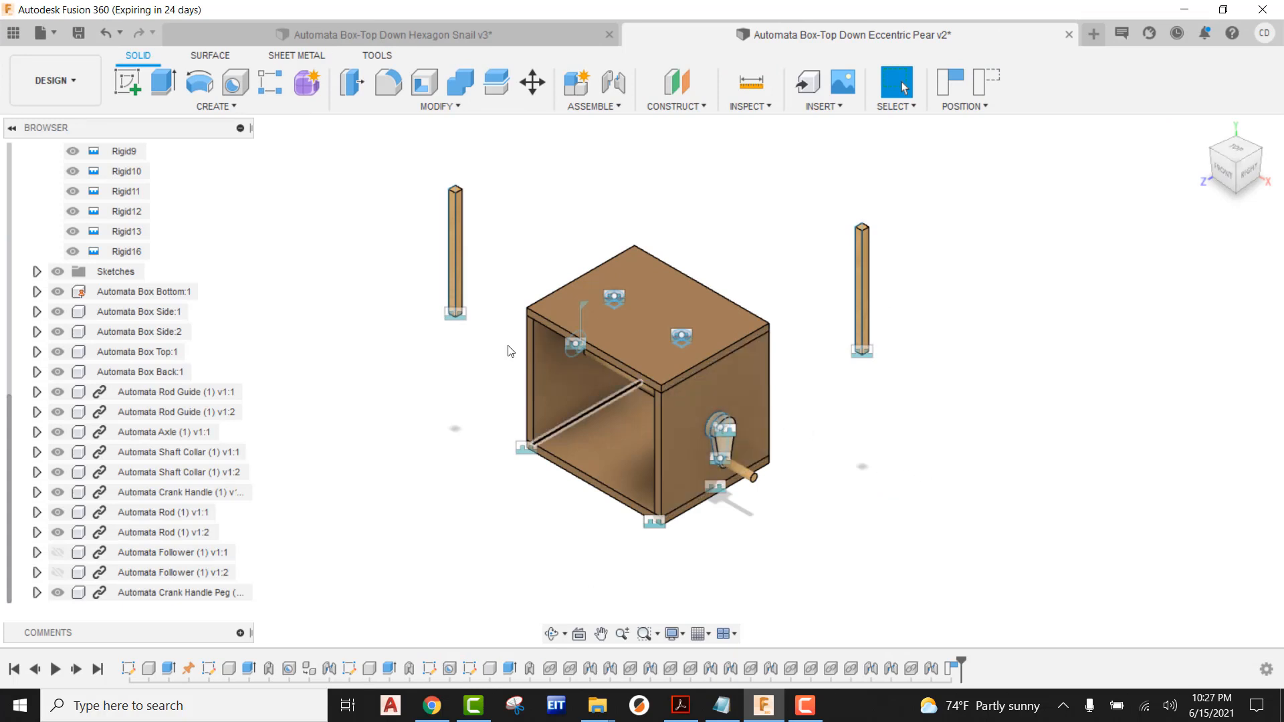
Step: Create a joint from the bottom face centre of the rod beside the open front to the centre of the matching rod guide's square opening
scroll(466, 299, "up", 5)
scroll(511, 361, "down", 5)
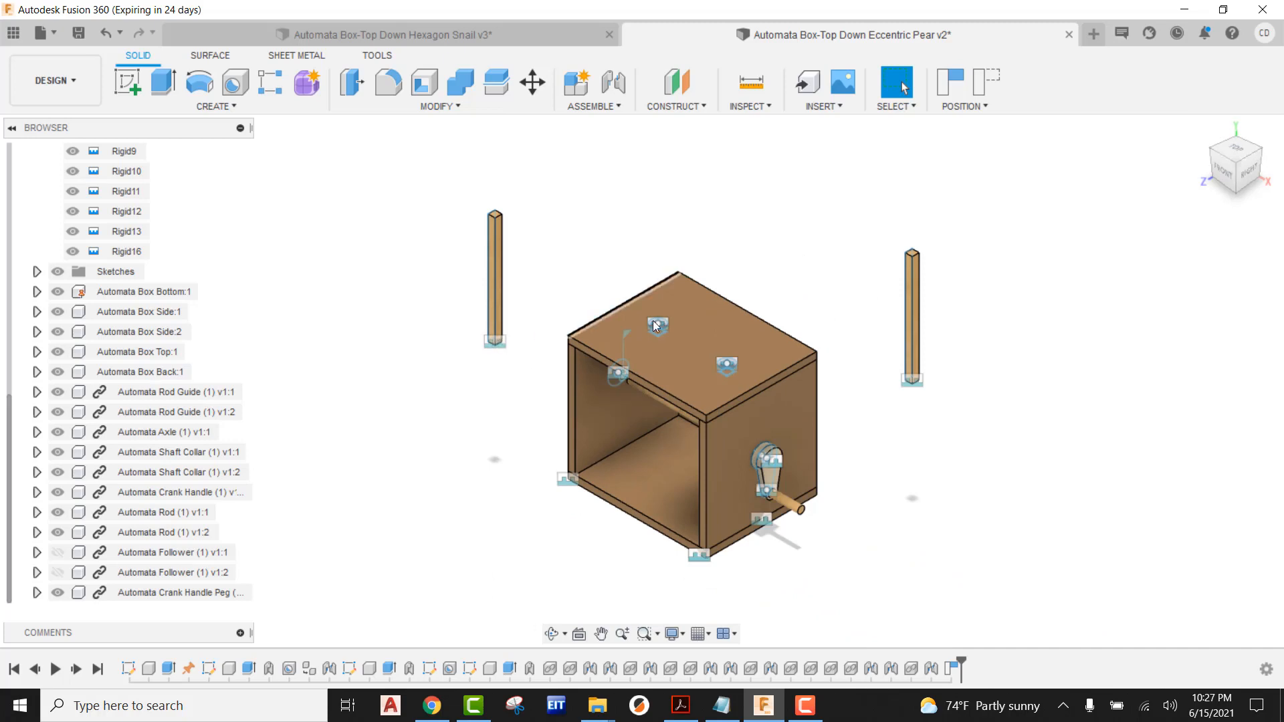
scroll(659, 326, "up", 2)
scroll(659, 327, "down", 2)
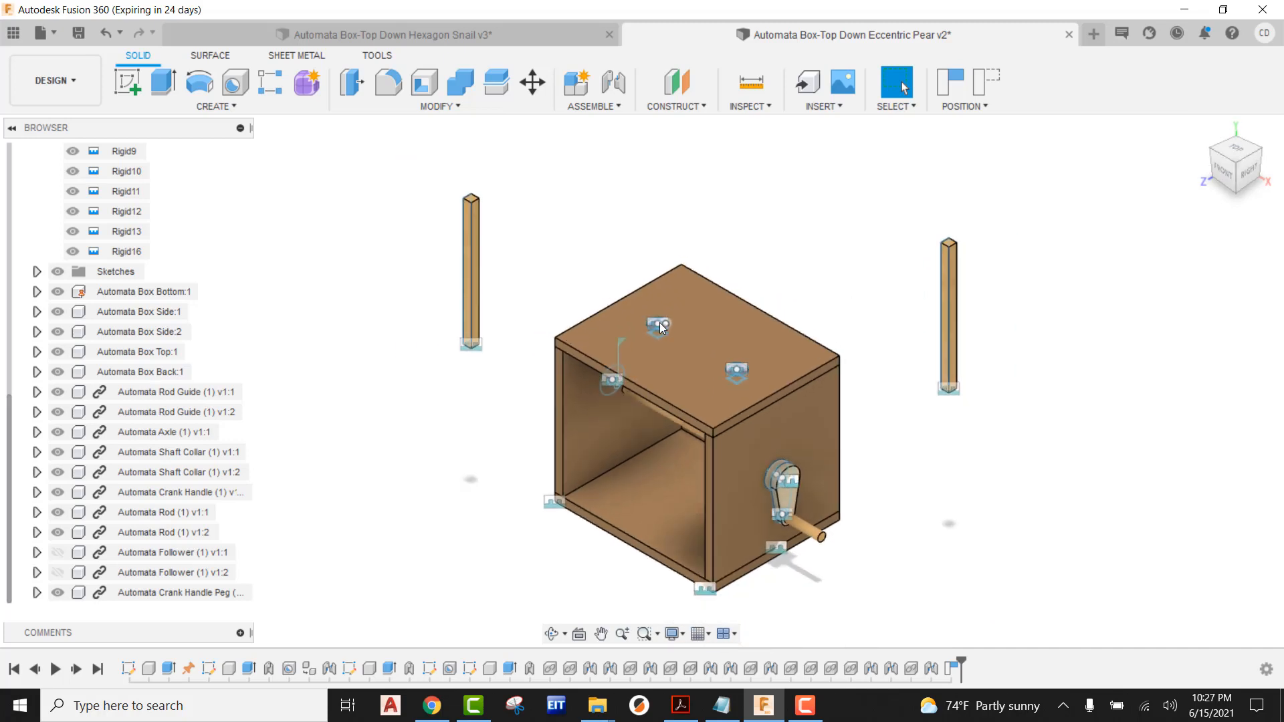
left_click(613, 81)
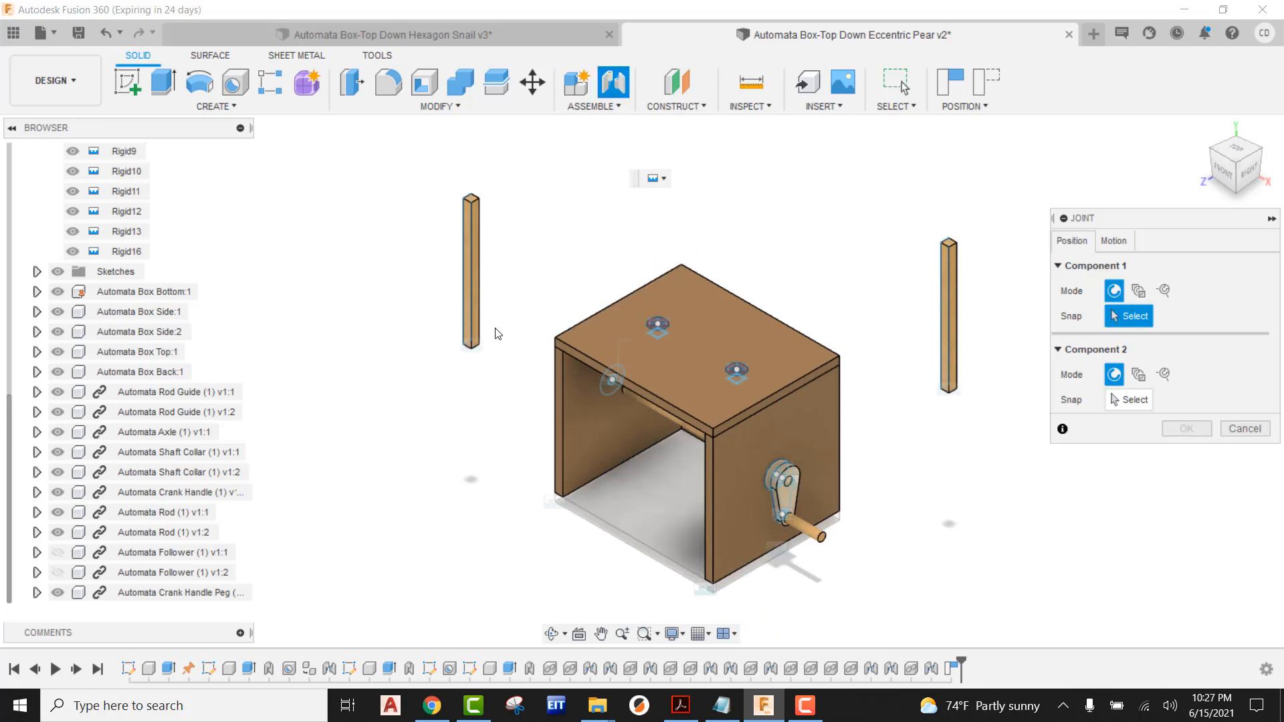
middle_click_drag(494, 332, 552, 220, "shift")
scroll(487, 291, "up", 5)
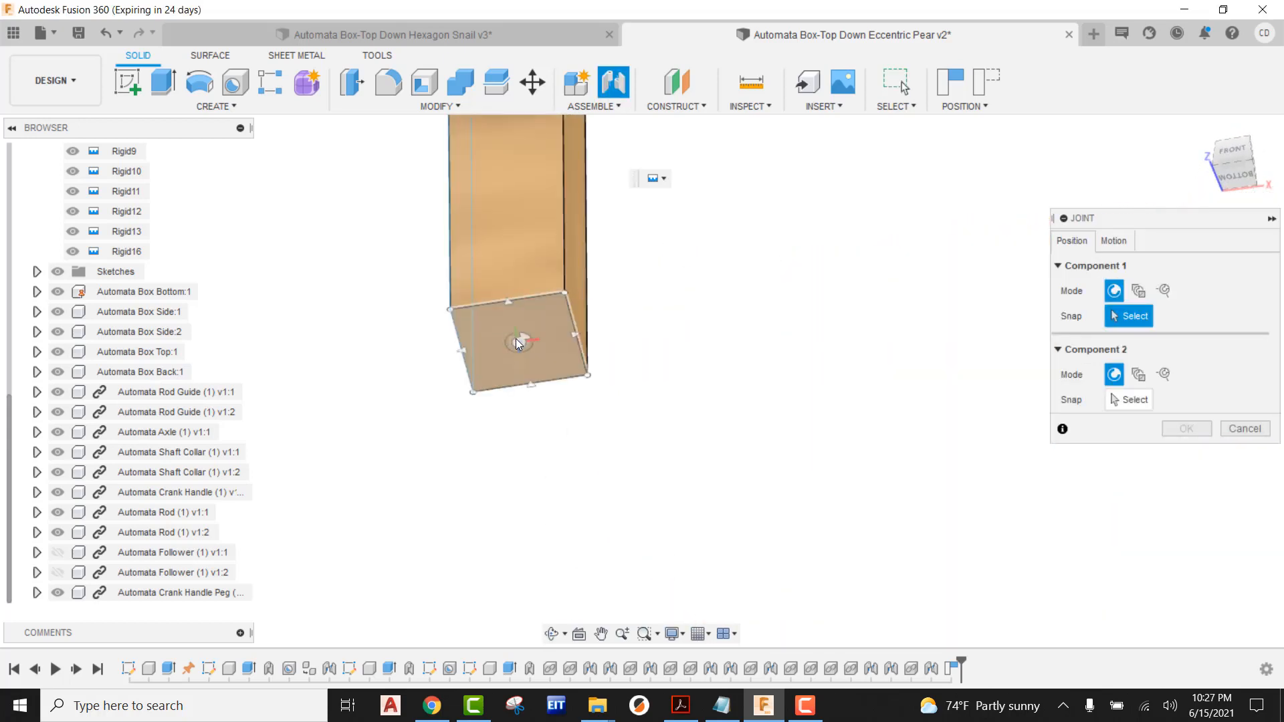
left_click(517, 344)
scroll(555, 388, "down", 5)
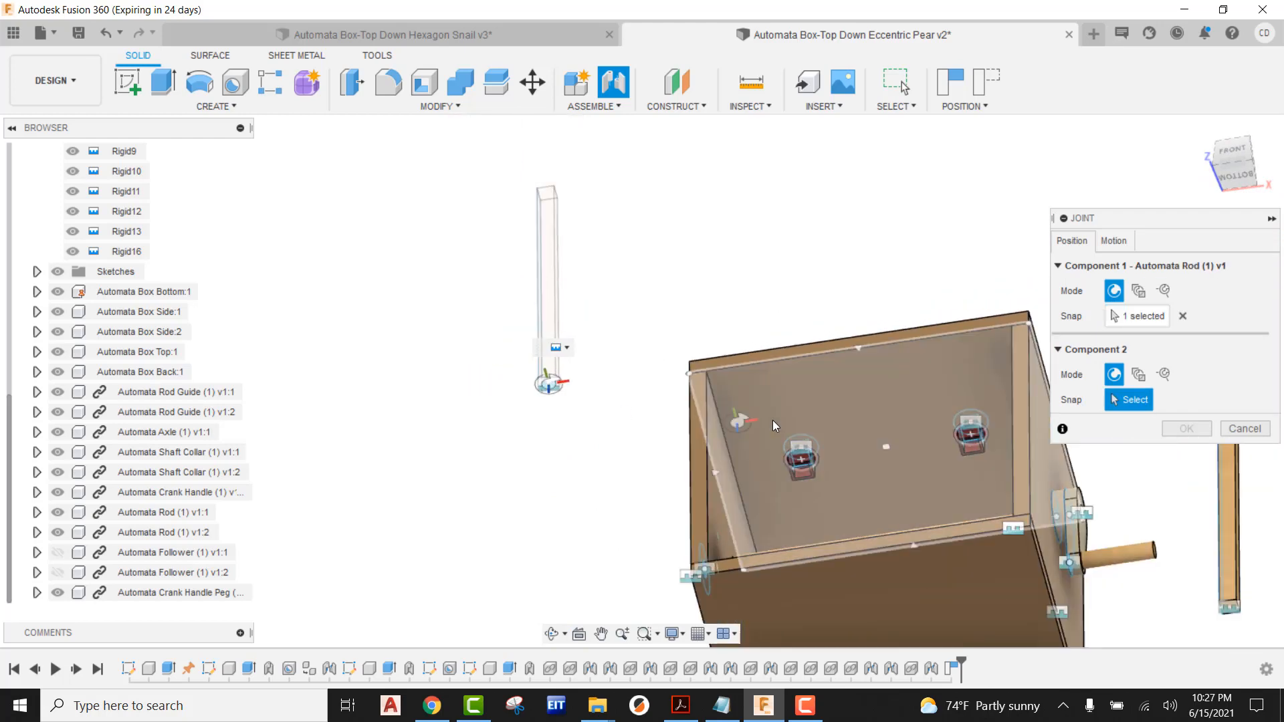
middle_click_drag(772, 426, 712, 545, "shift")
scroll(840, 441, "up", 5)
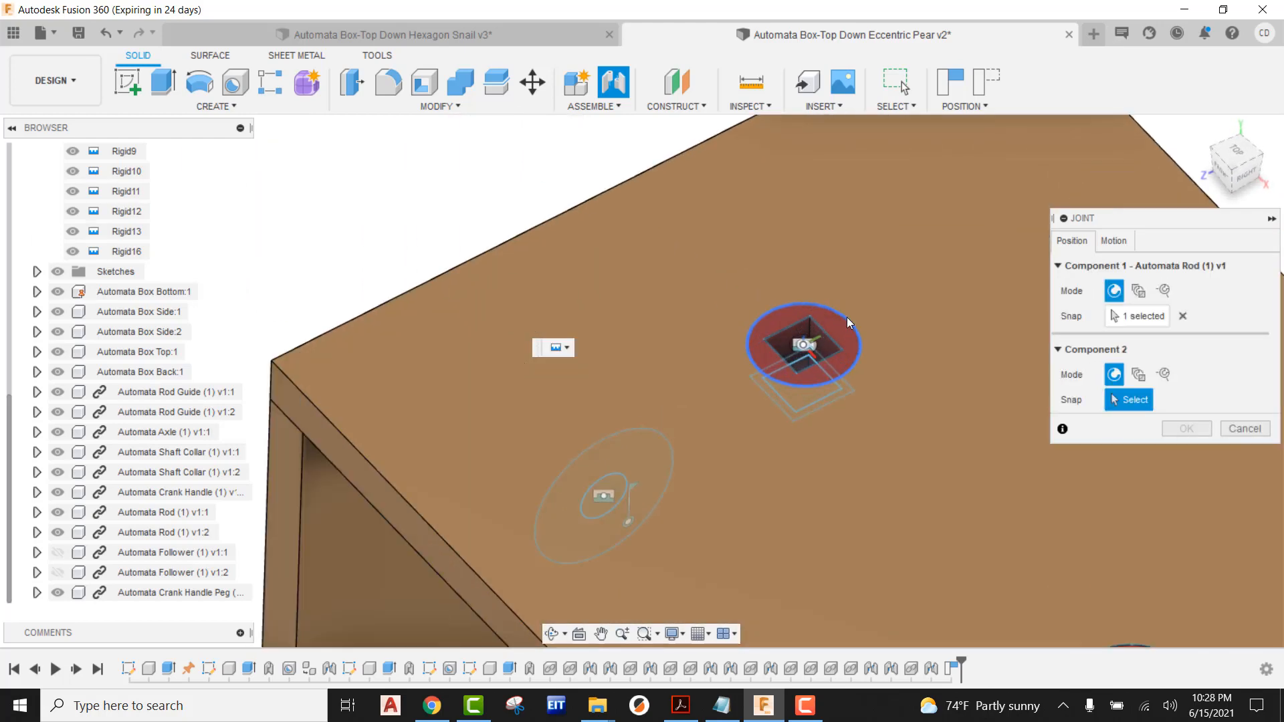
scroll(847, 317, "up", 6)
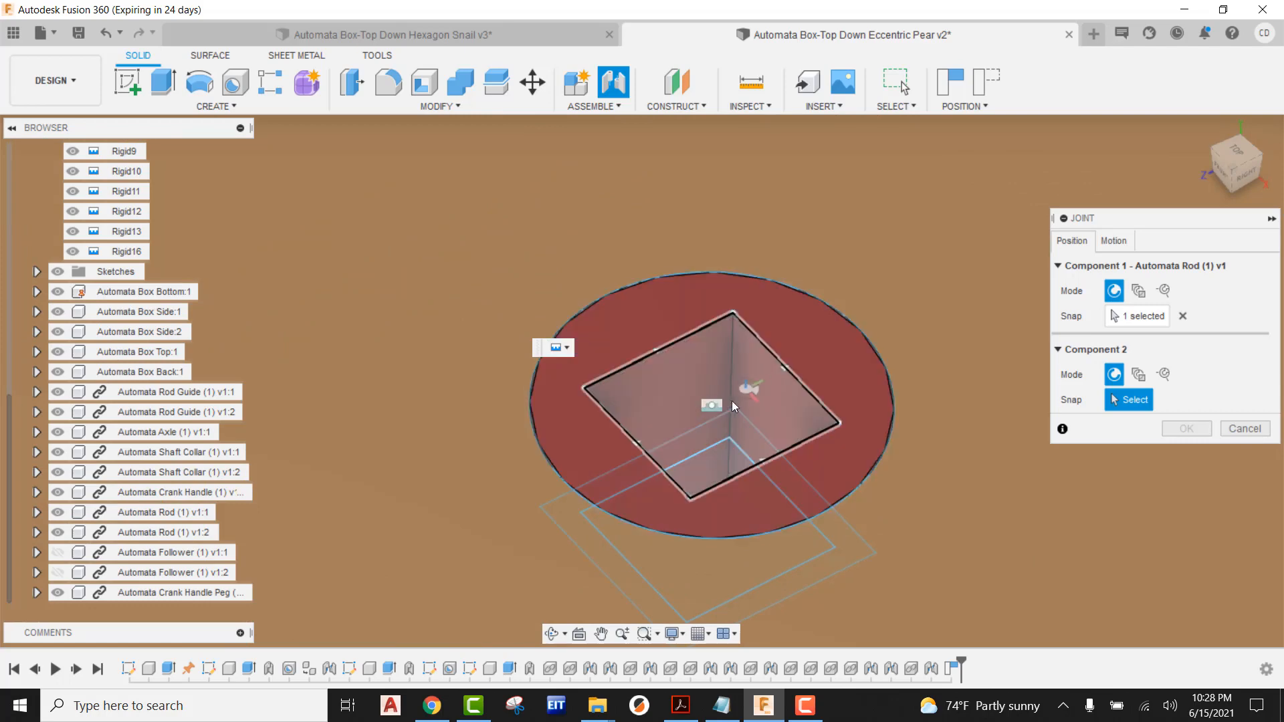
left_click(729, 407)
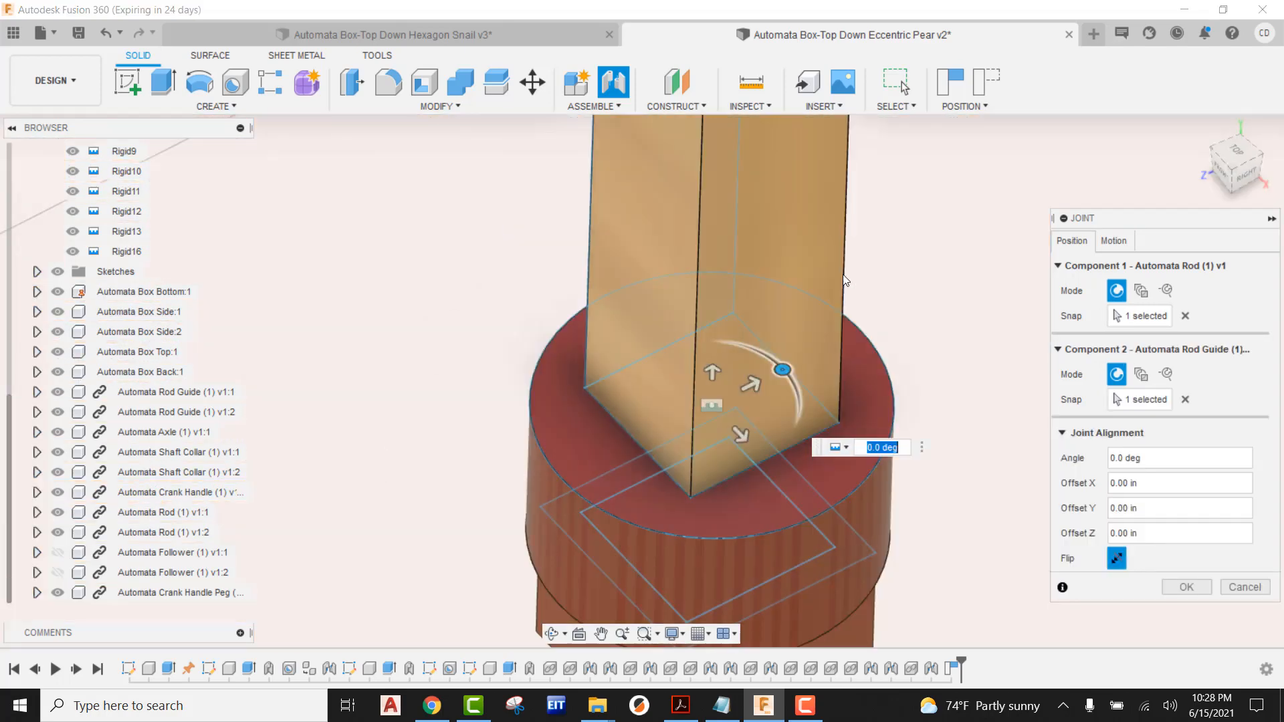
Step: Set the rod joint's motion type to Slider and accept the joint
scroll(847, 328, "down", 6)
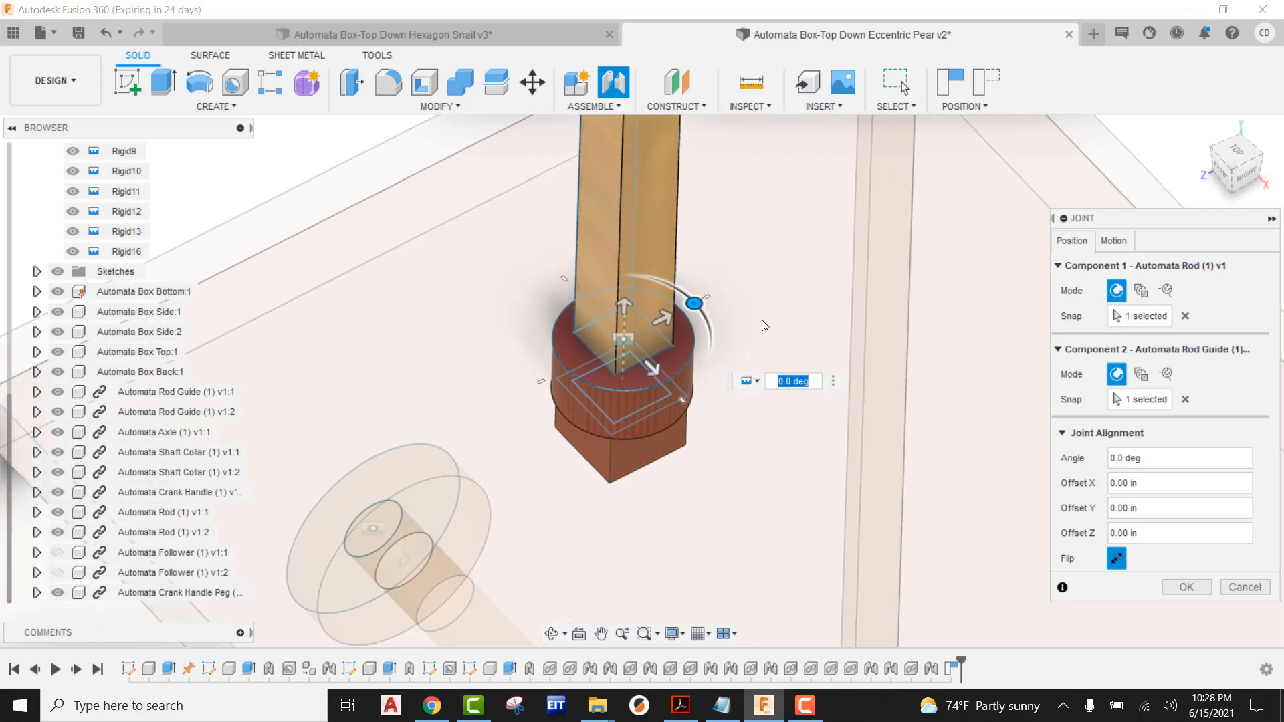
left_click(1110, 245)
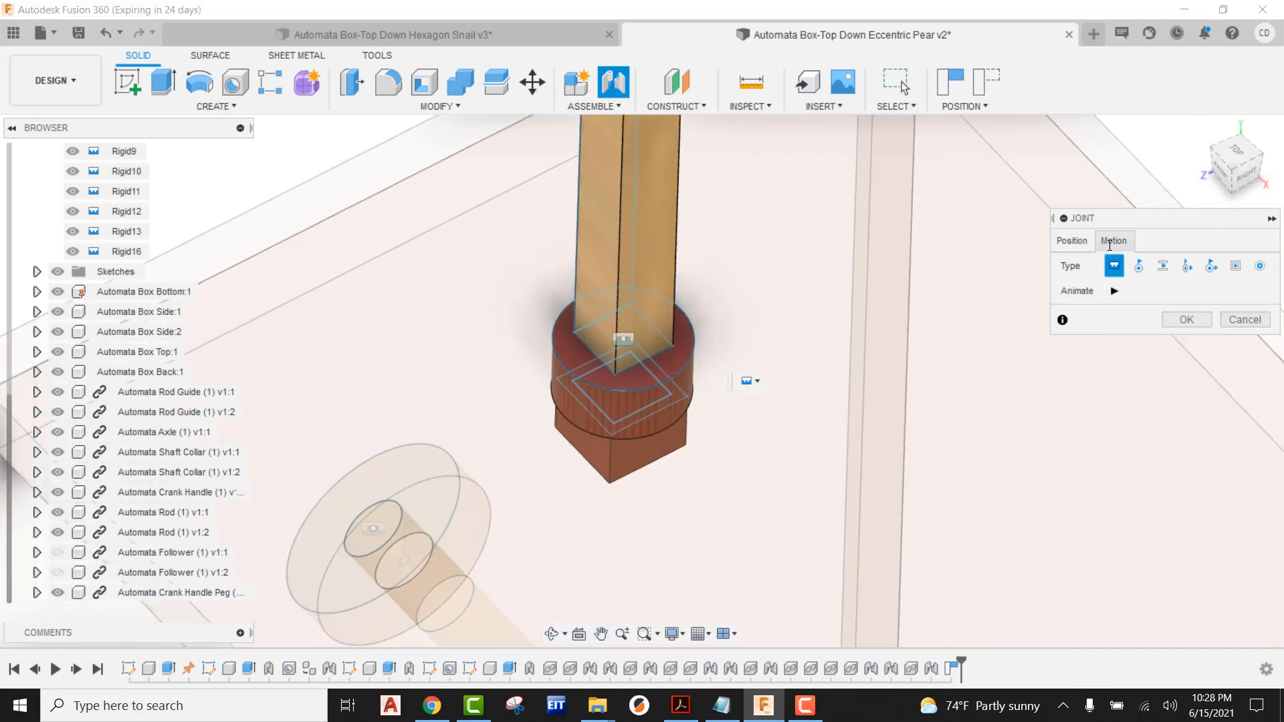
left_click(1162, 267)
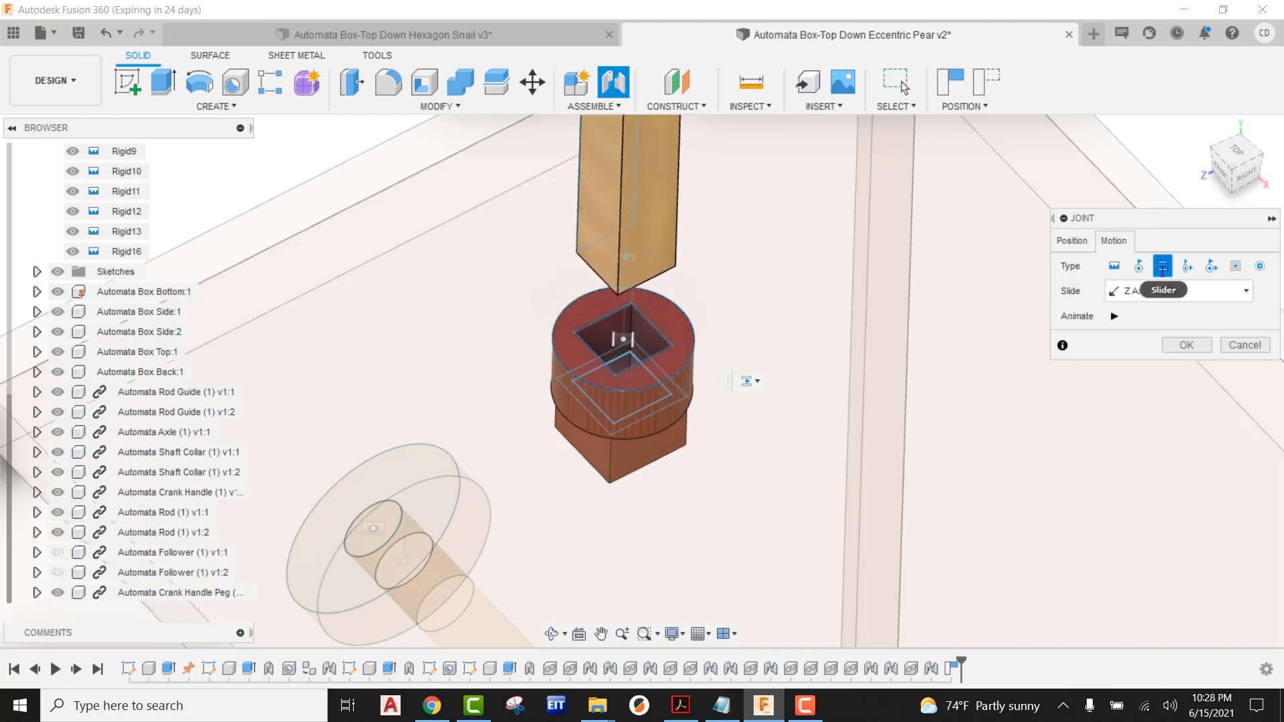
left_click(1186, 344)
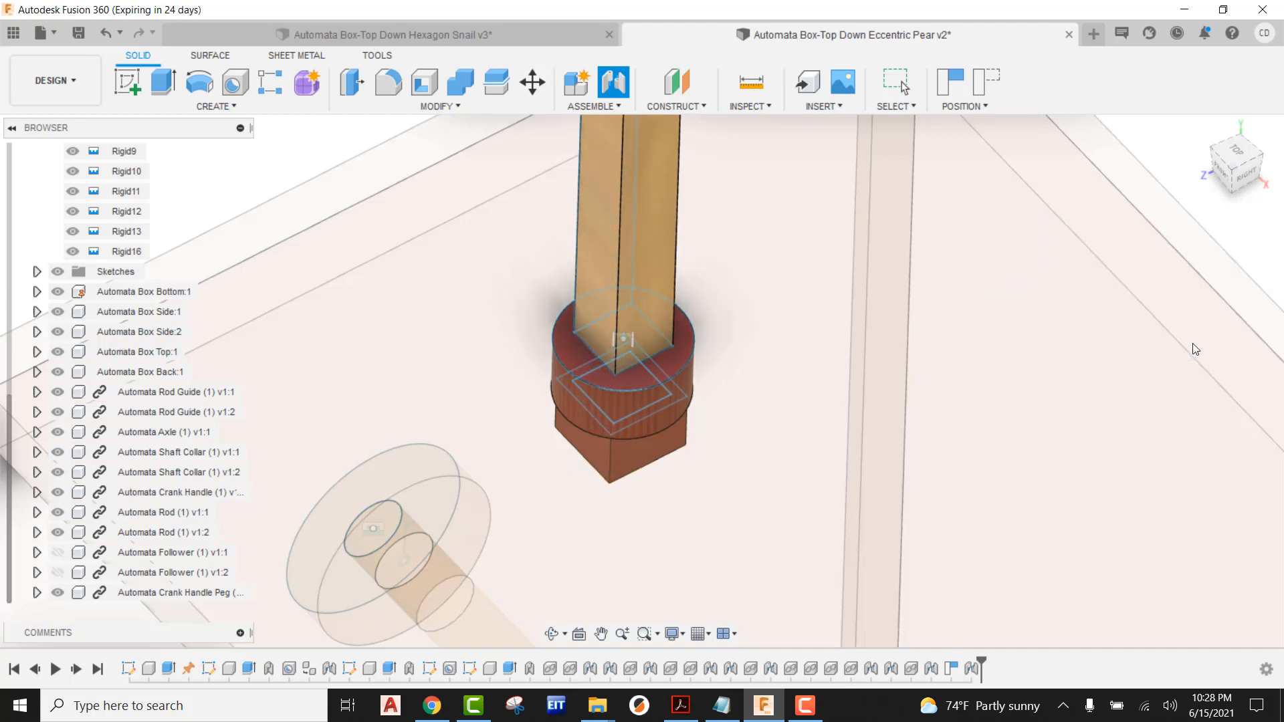
Step: Start a new joint with its first origin at the bottom face centre of the loose rod beside the box
scroll(825, 253, "down", 3)
scroll(825, 253, "down", 3)
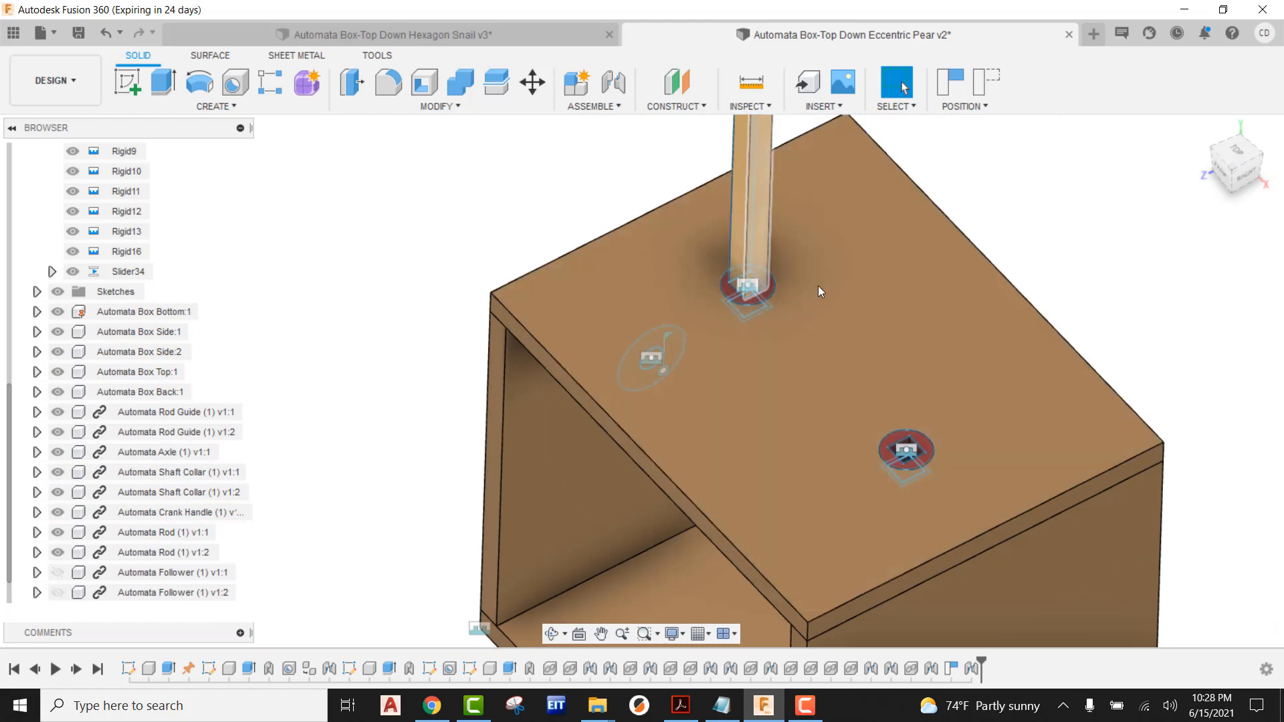
scroll(880, 355, "down", 3)
scroll(881, 361, "down", 2)
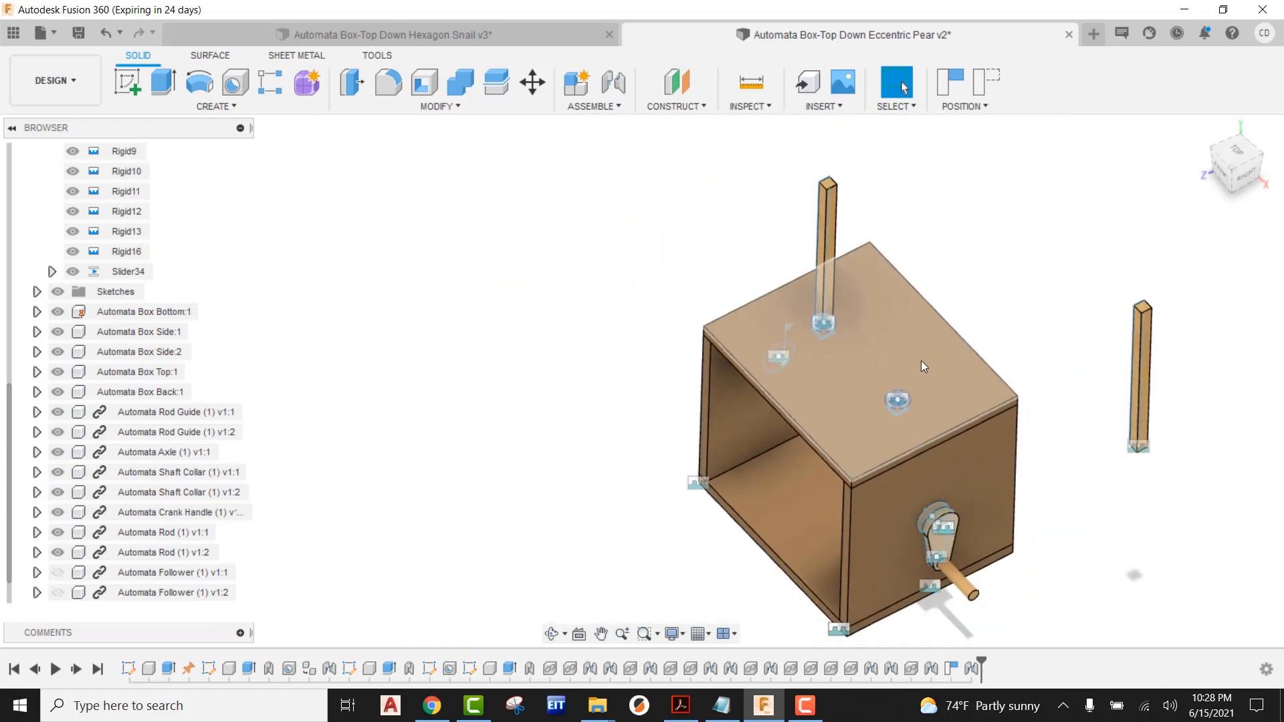
middle_click_drag(923, 367, 981, 234, "shift")
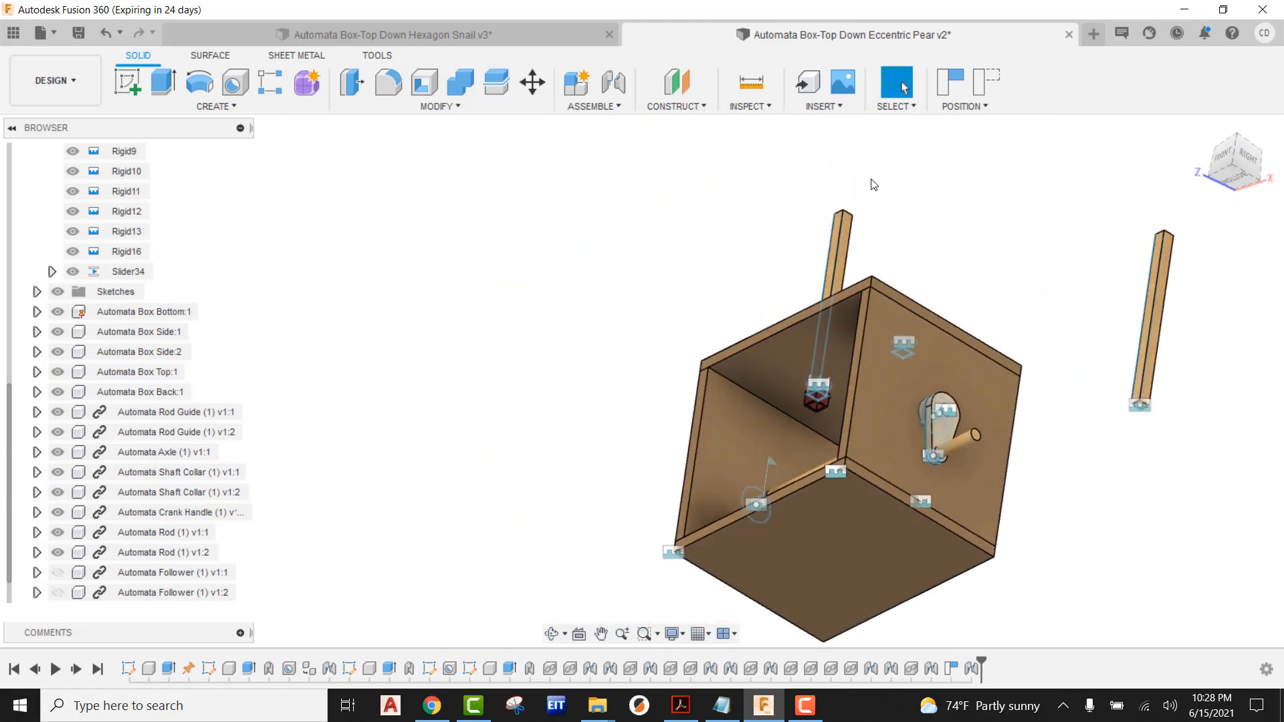
left_click(614, 82)
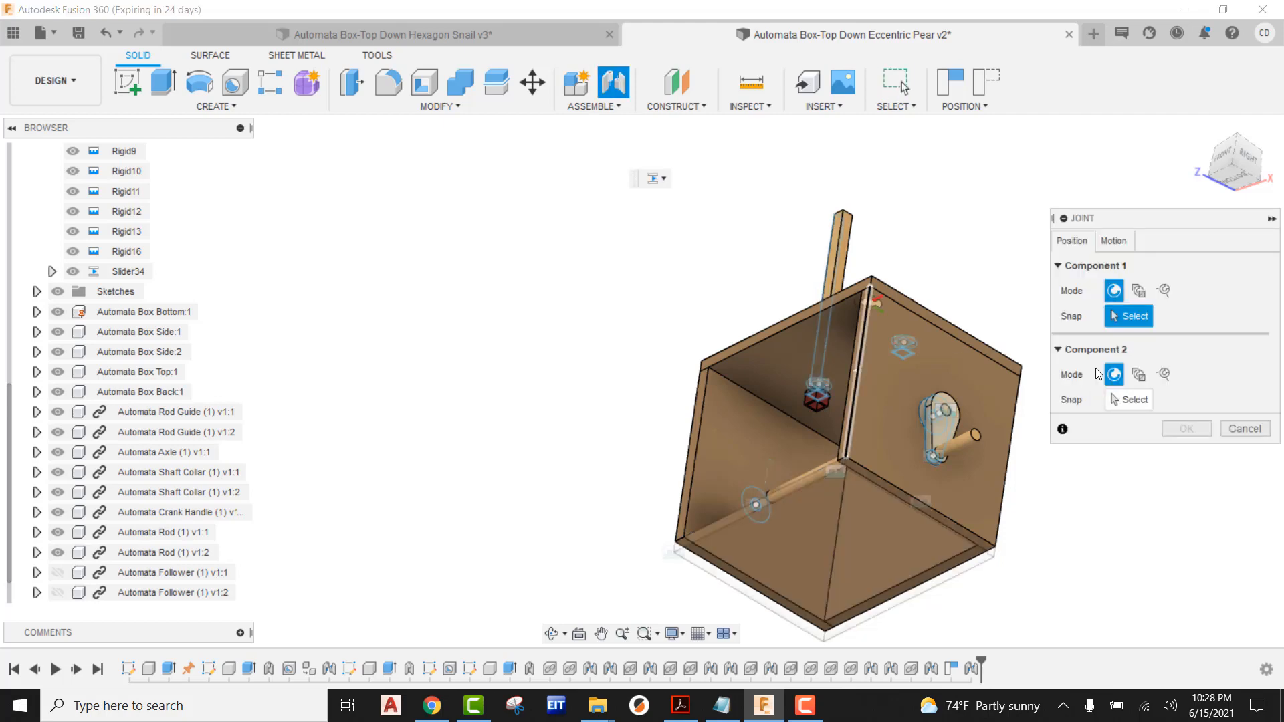
middle_click_drag(898, 239, 526, 225)
scroll(771, 389, "up", 5)
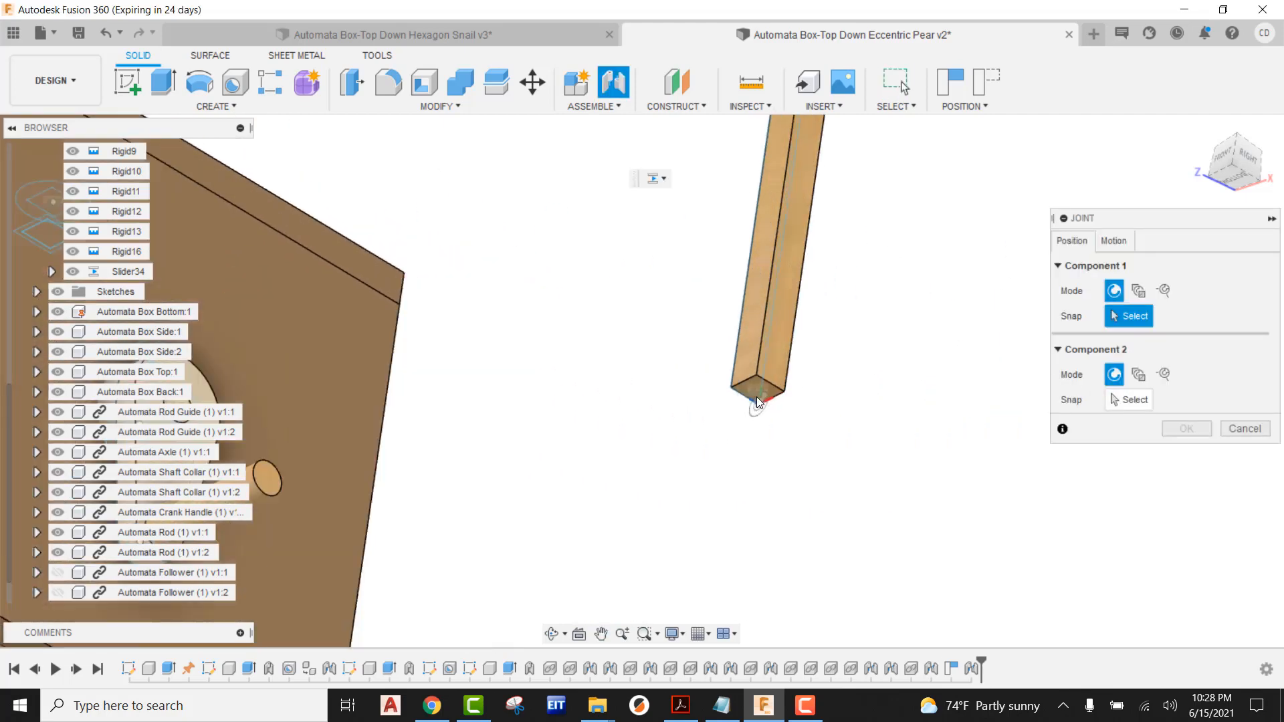
scroll(757, 402, "up", 3)
left_click(759, 372)
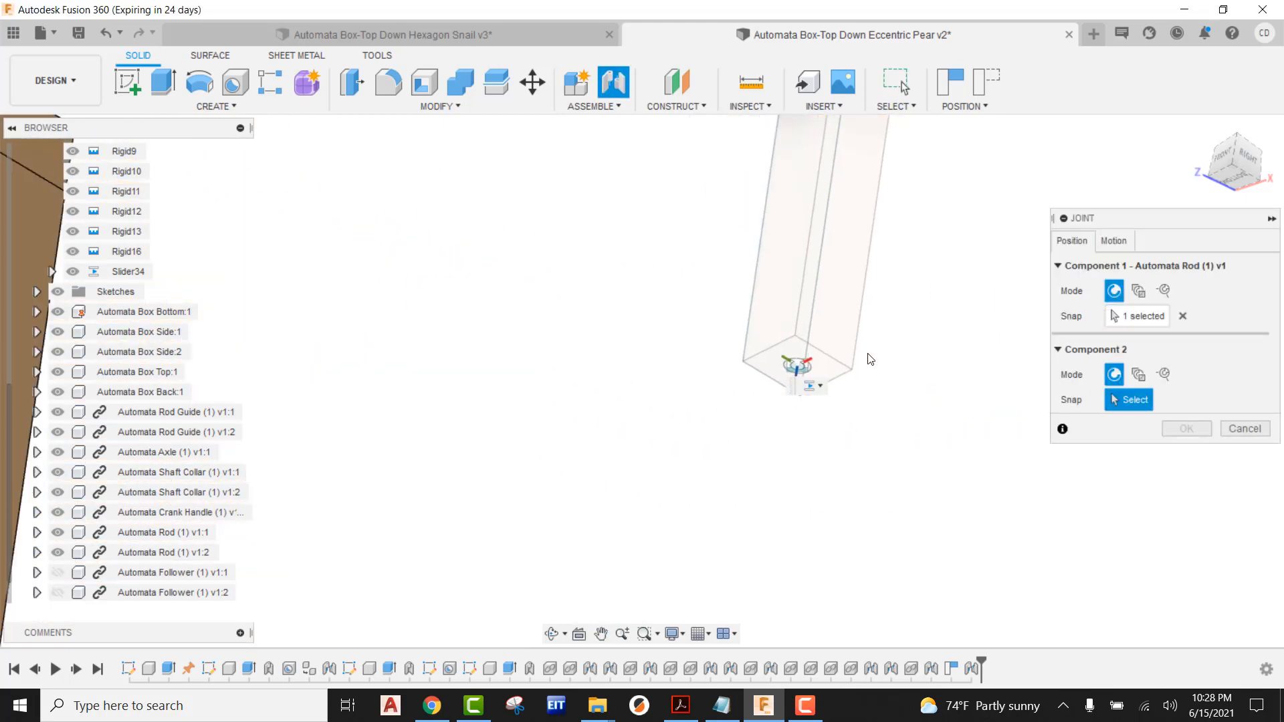
Step: Place the second joint origin at the centre of the empty rod guide's square opening and accept the slider joint
scroll(870, 359, "down", 10)
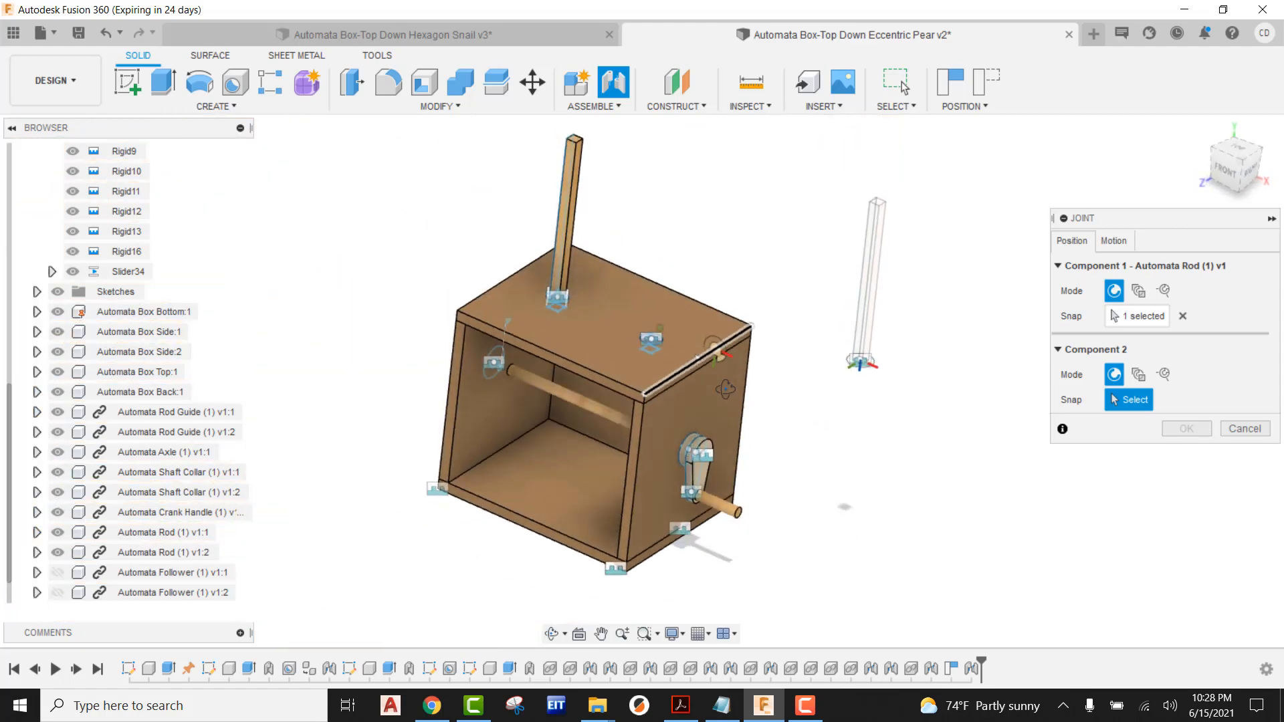
scroll(642, 345, "up", 10)
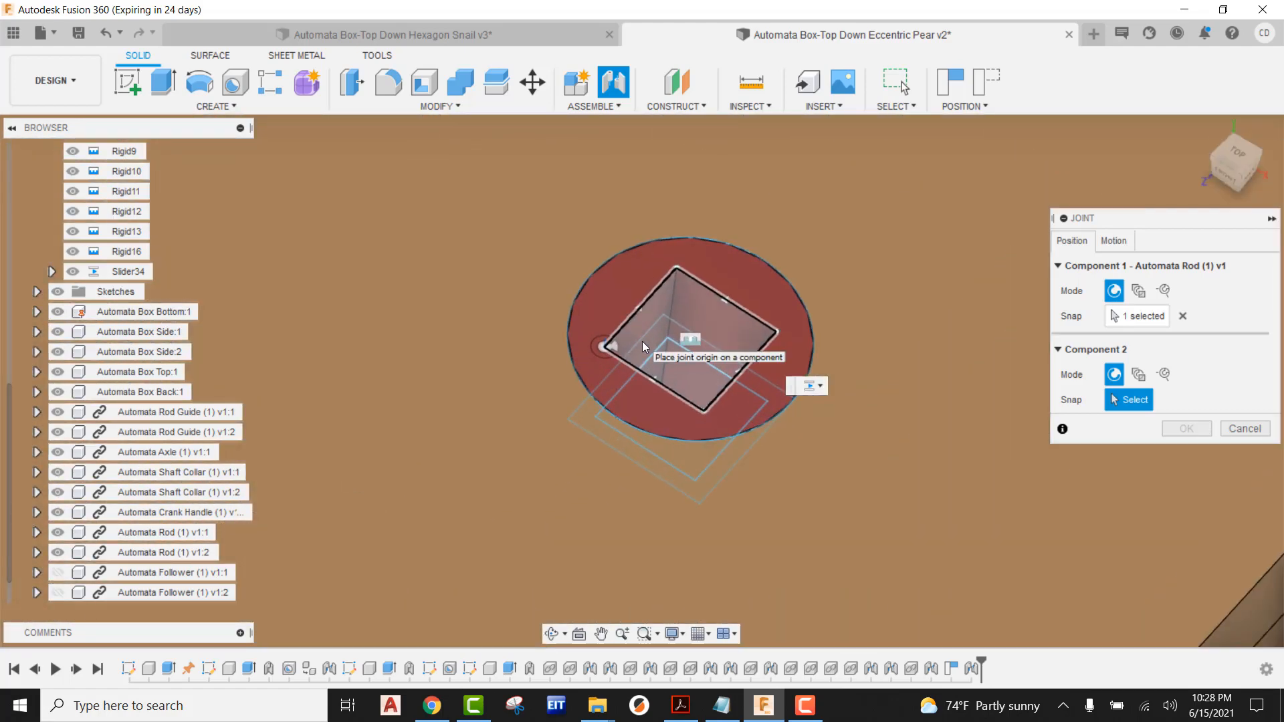
scroll(643, 342, "up", 2)
left_click(713, 344)
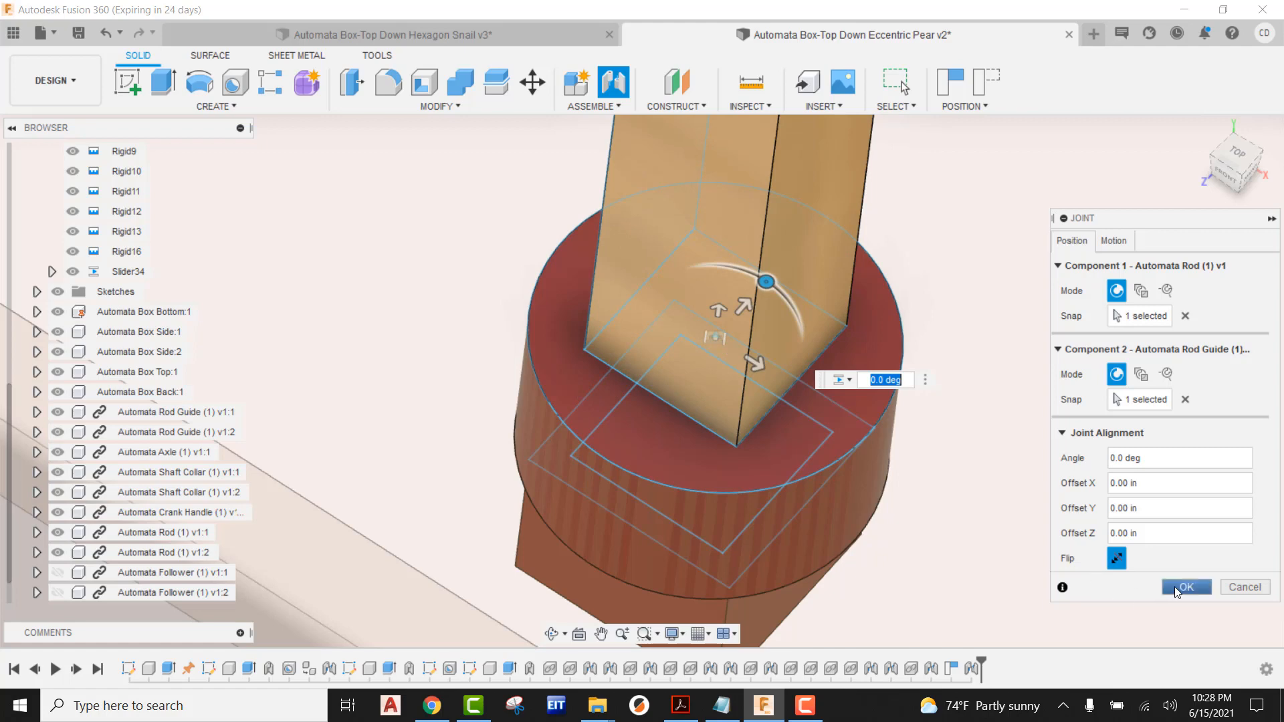
left_click(1174, 587)
Step: Show both hidden Automata Follower components again
scroll(1043, 394, "down", 5)
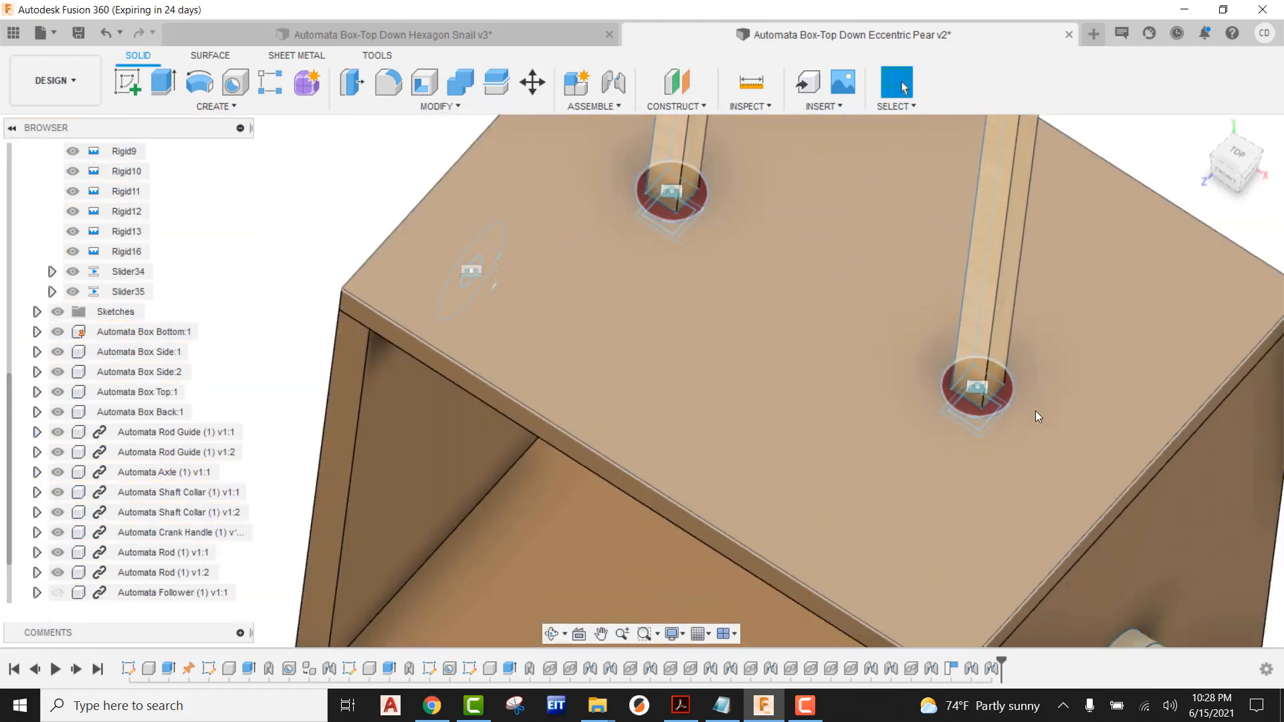
scroll(1035, 411, "down", 5)
mouse_move(1130, 381)
middle_mouse_down("shift")
mouse_move(1152, 393)
mouse_move(1140, 402)
middle_mouse_up("shift")
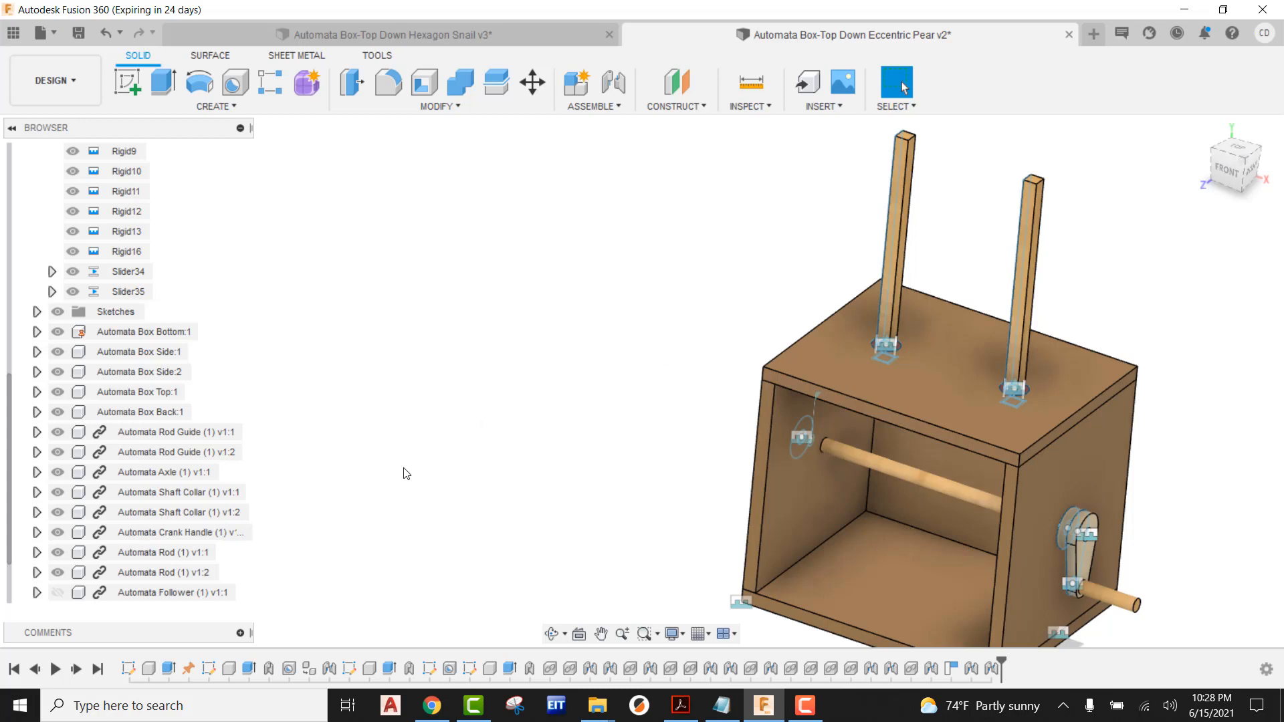
scroll(68, 579, "down", 2)
left_click(56, 554)
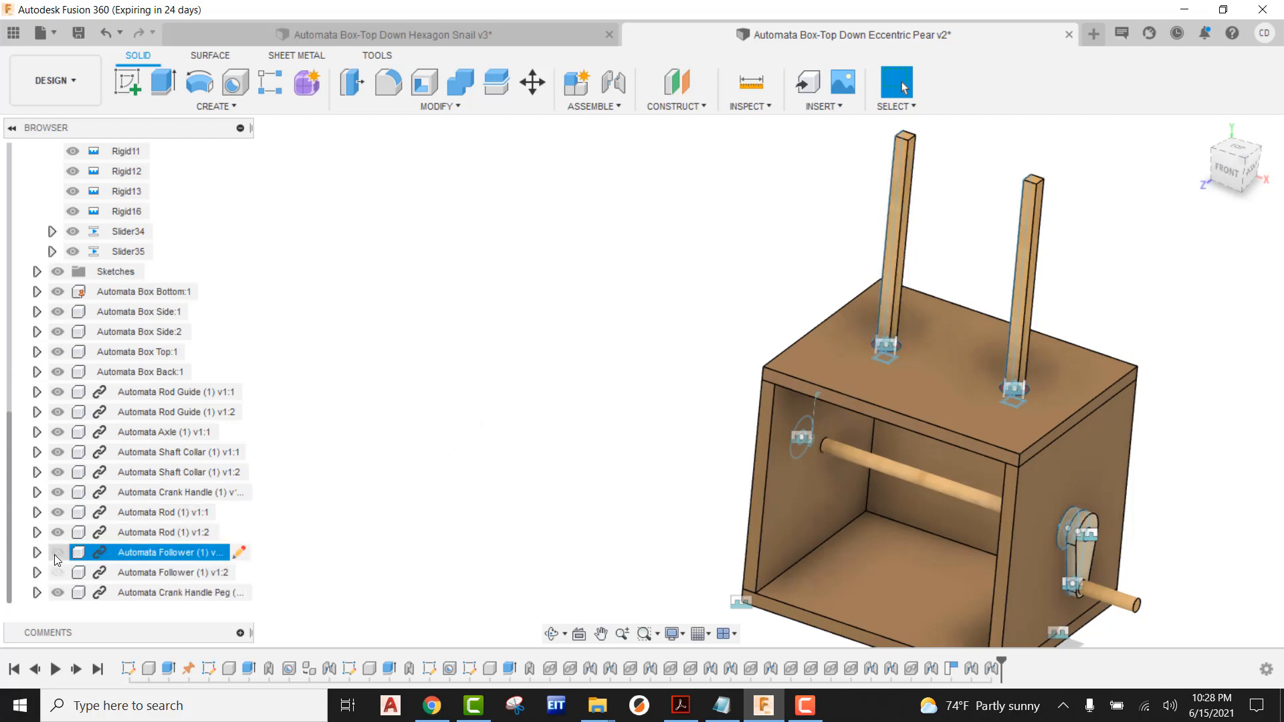
left_click(58, 572)
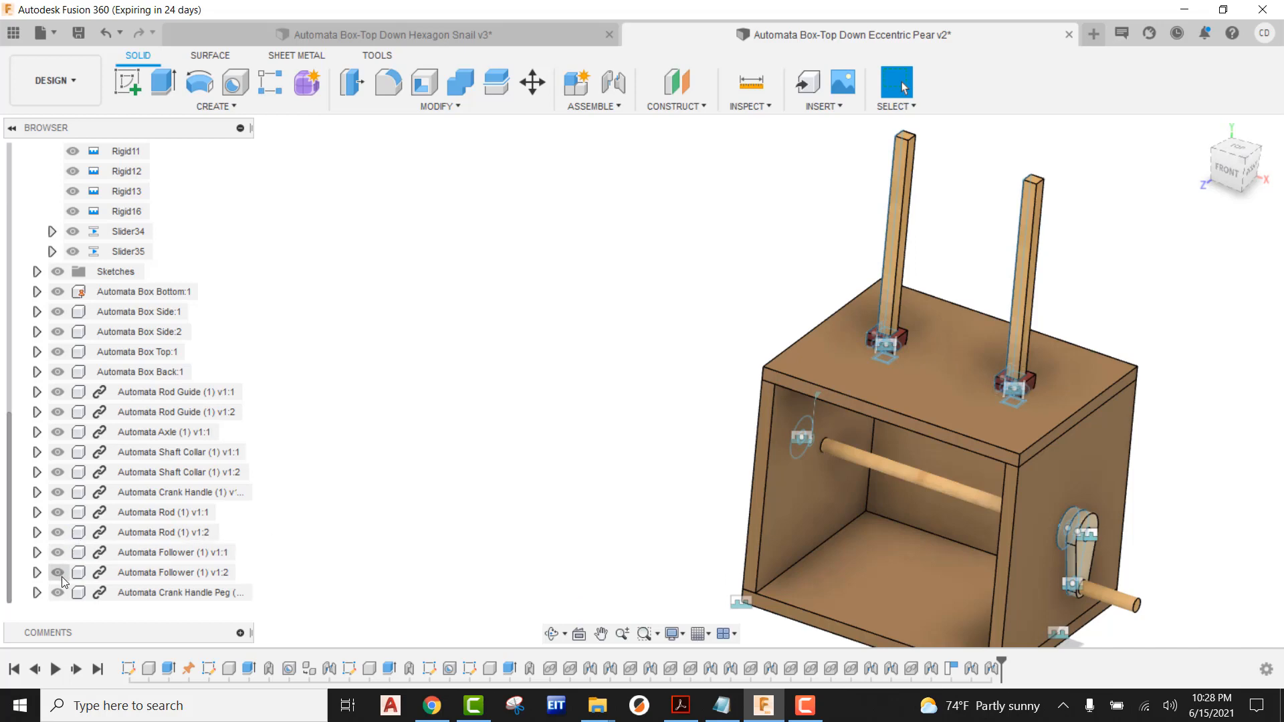
Step: Insert FL_Problem 8.2_ADC_Eccentric Cam v1 from the project's data into the assembly
scroll(857, 316, "up", 2)
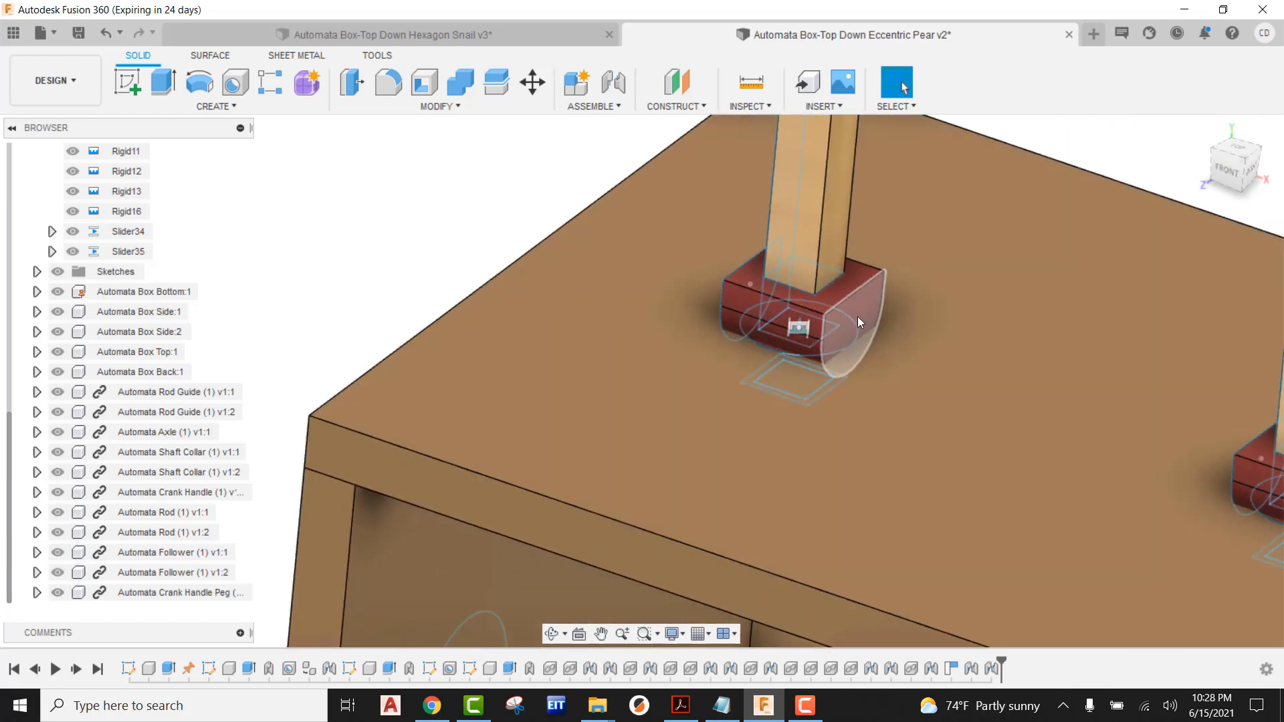
scroll(861, 324, "down", 6)
scroll(871, 330, "down", 3)
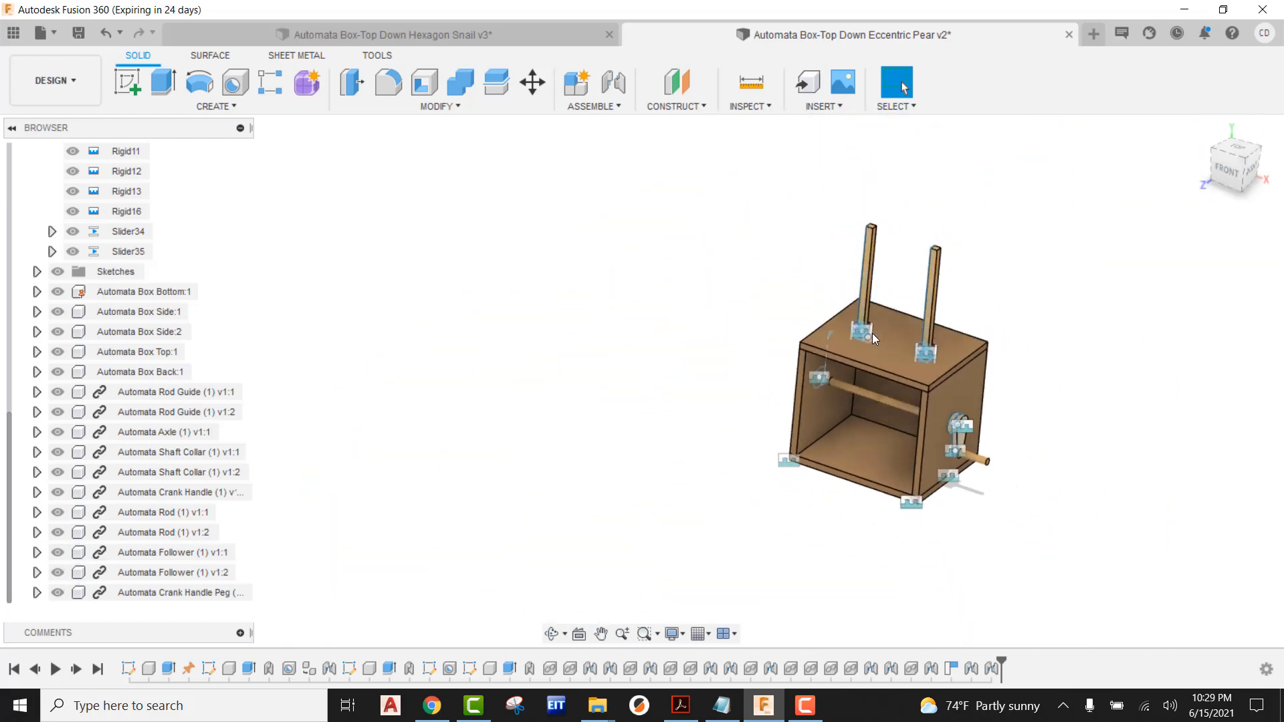
left_click(13, 32)
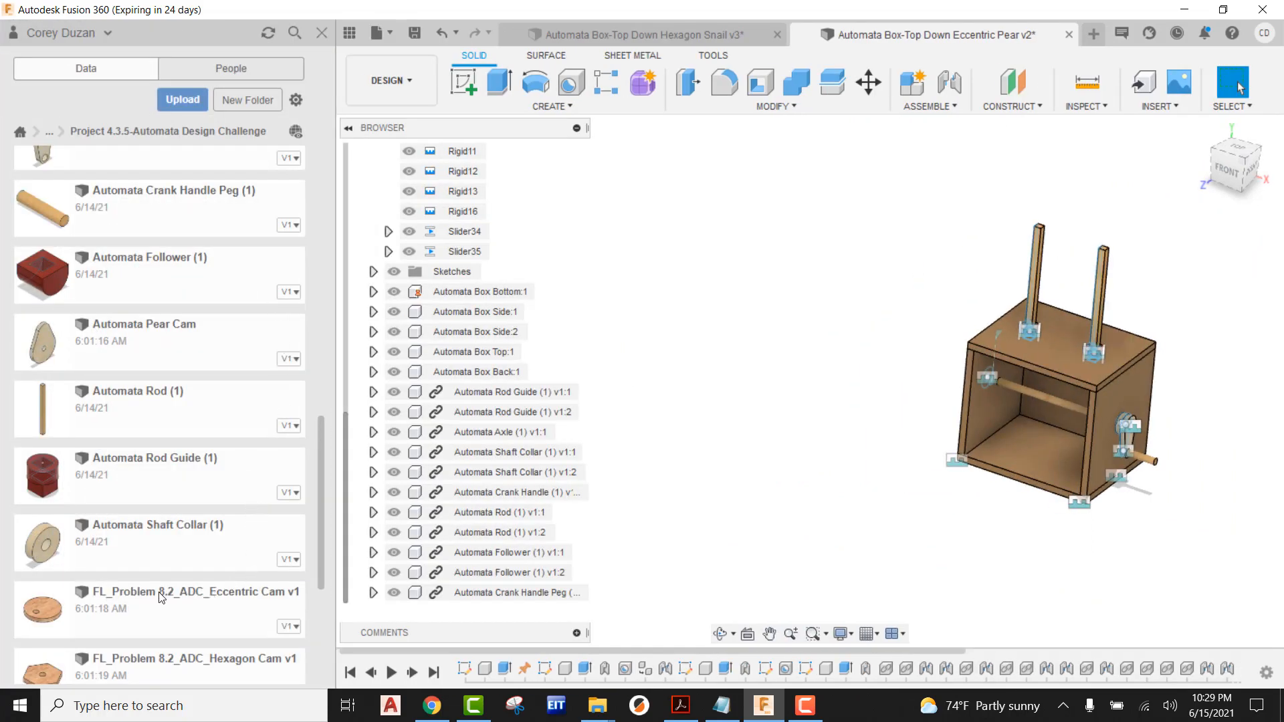
left_click_drag(160, 597, 681, 344)
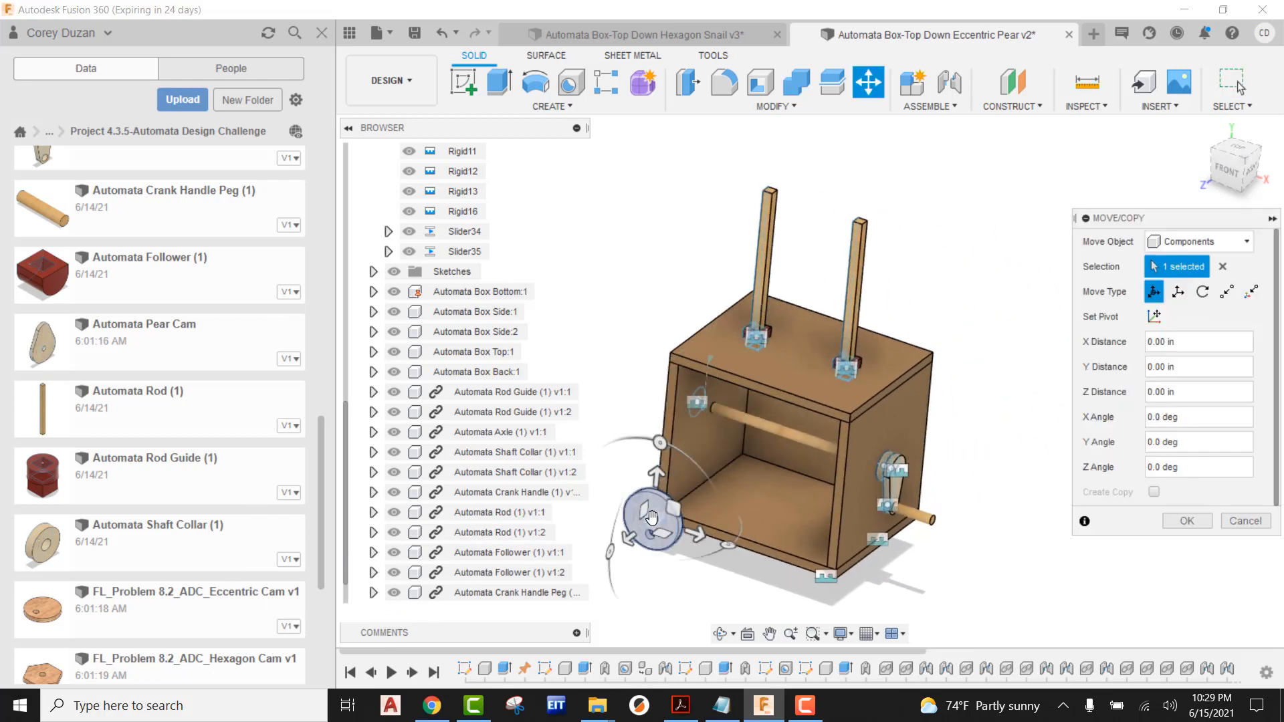
Step: Move the eccentric cam about X -2.965, Y 5.592, Z -1.787 in, rotate it 90 degrees about Y, and close the data panel
left_click_drag(652, 518, 602, 249)
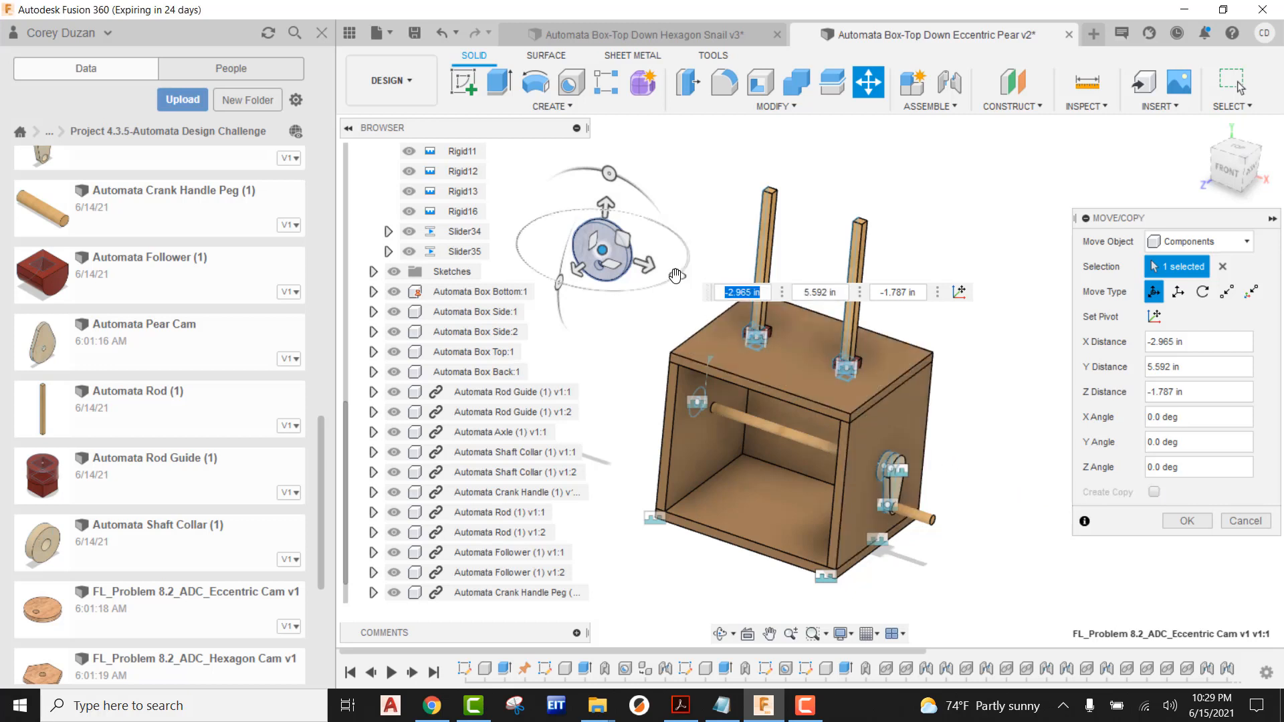
left_click_drag(677, 275, 694, 188)
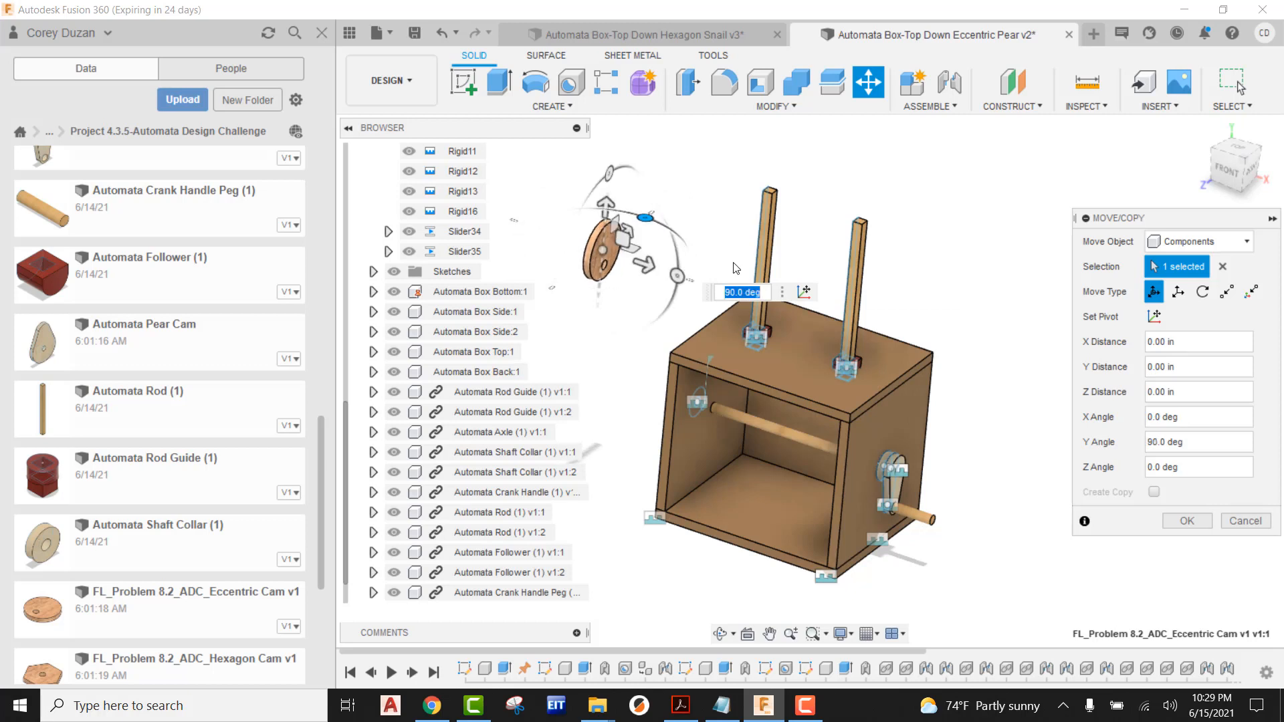
scroll(605, 239, "up", 4)
scroll(606, 239, "up", 3)
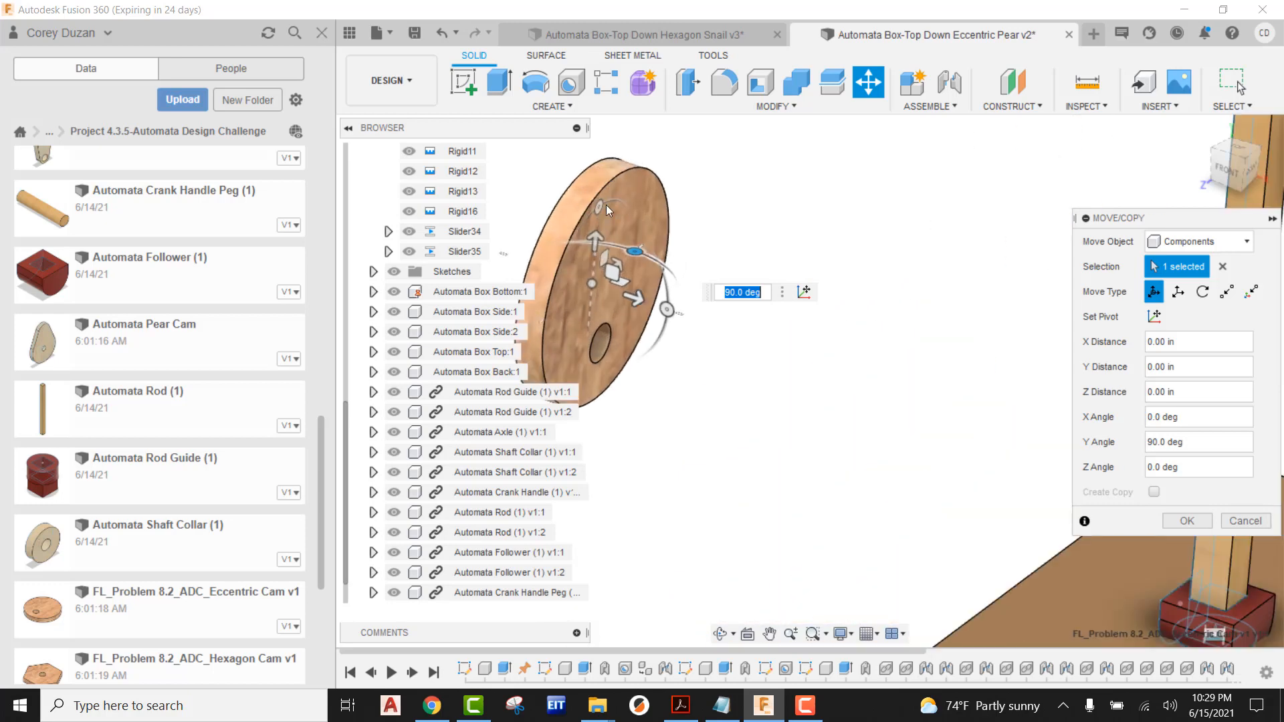
scroll(606, 205, "down", 5)
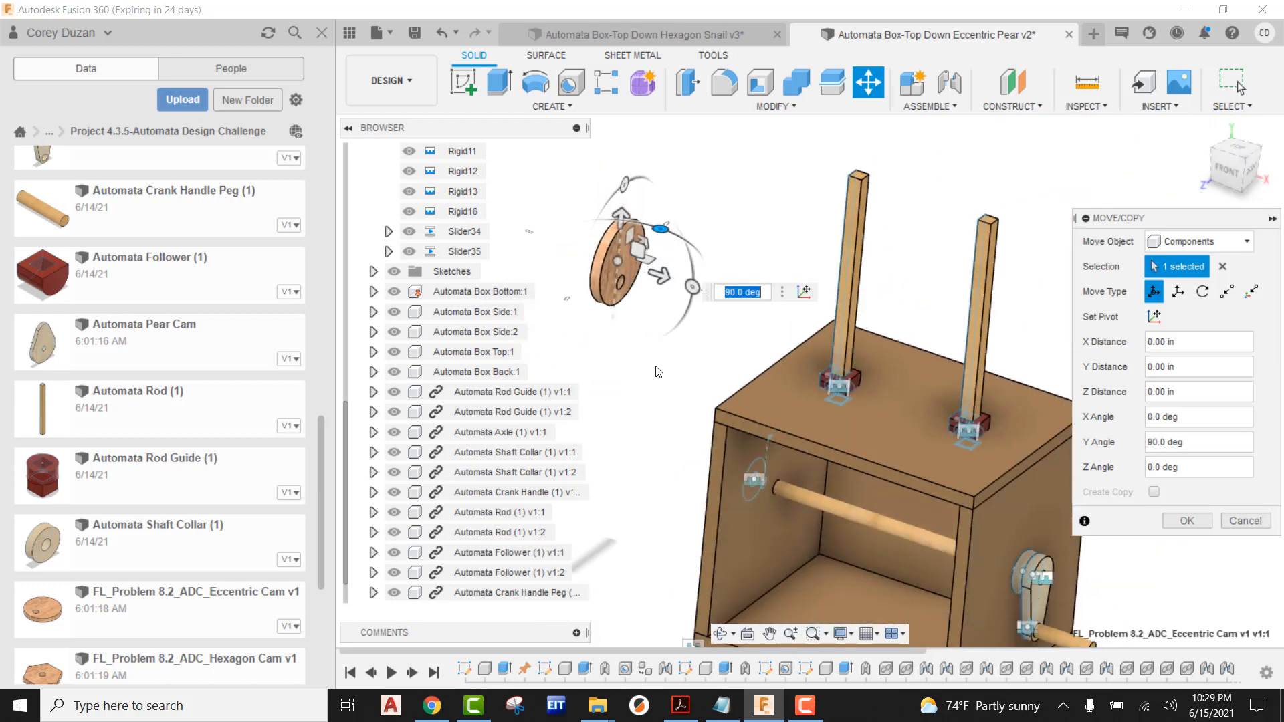
left_click(1190, 520)
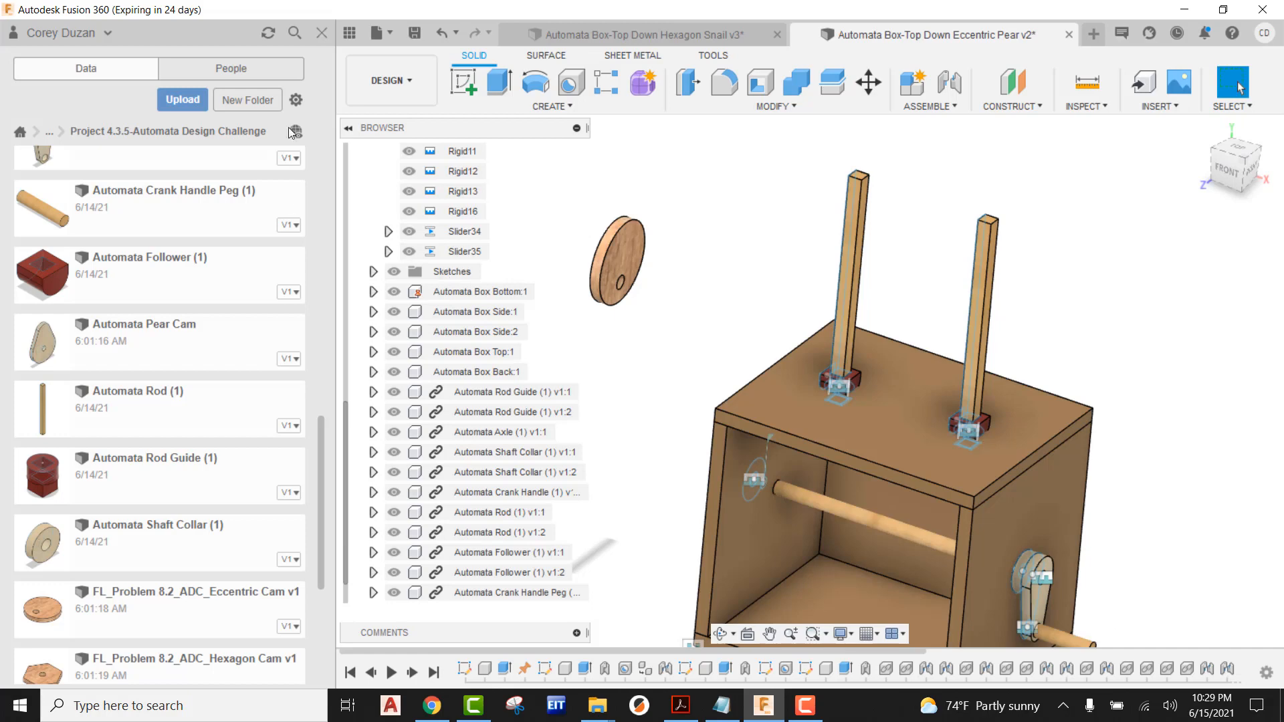
left_click(354, 36)
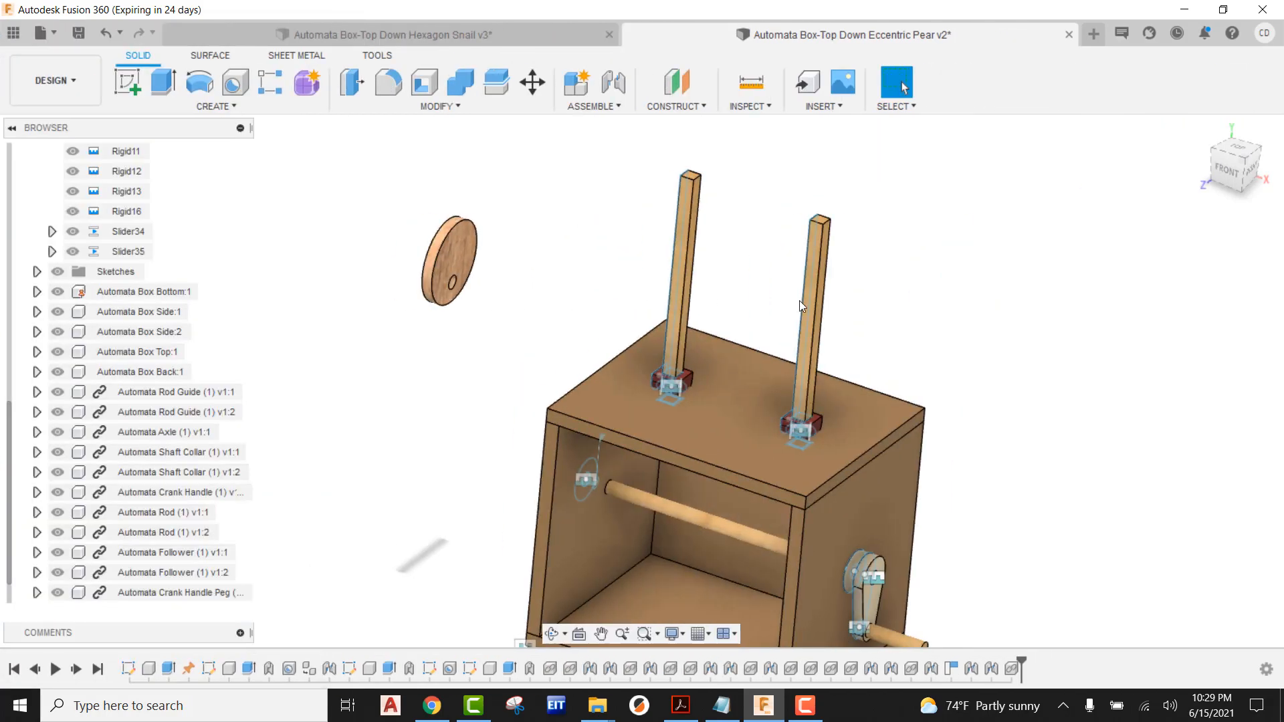
Step: Start a joint from the centre of the eccentric cam's shaft hole to the centre of the axle's crank-side end face
middle_click_drag(800, 300, 697, 269)
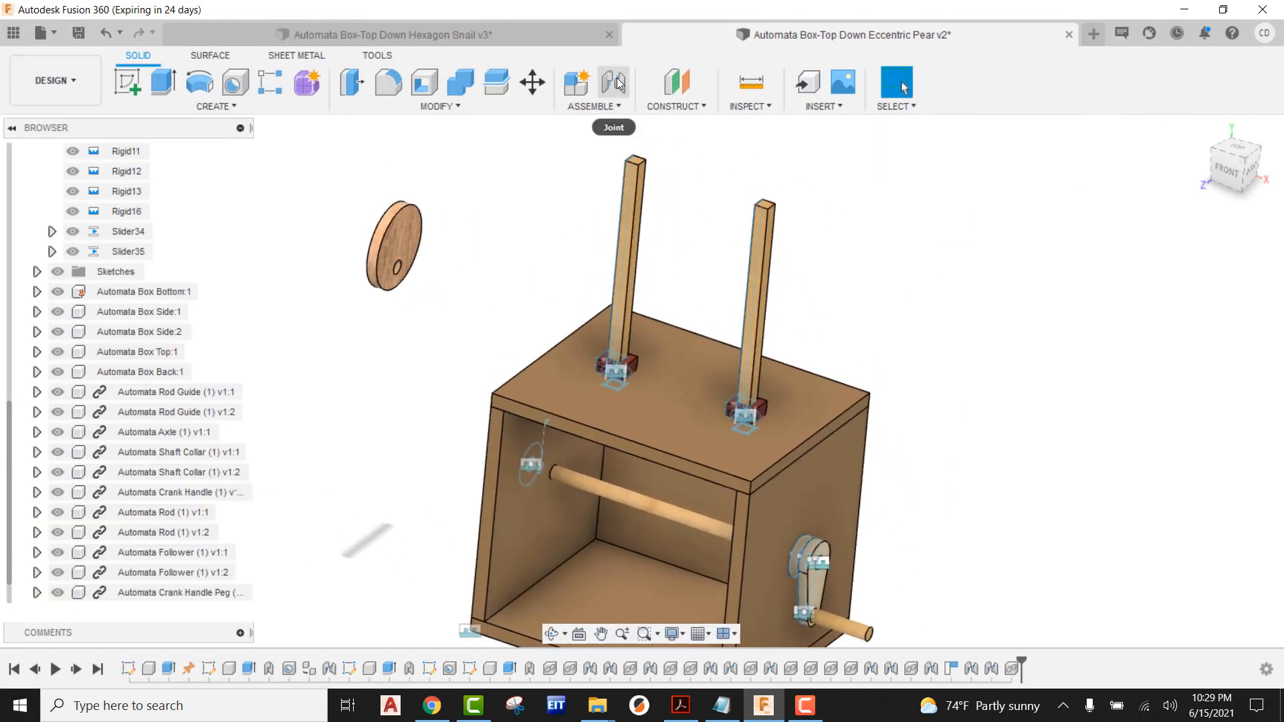
left_click(618, 83)
scroll(402, 257, "up", 5)
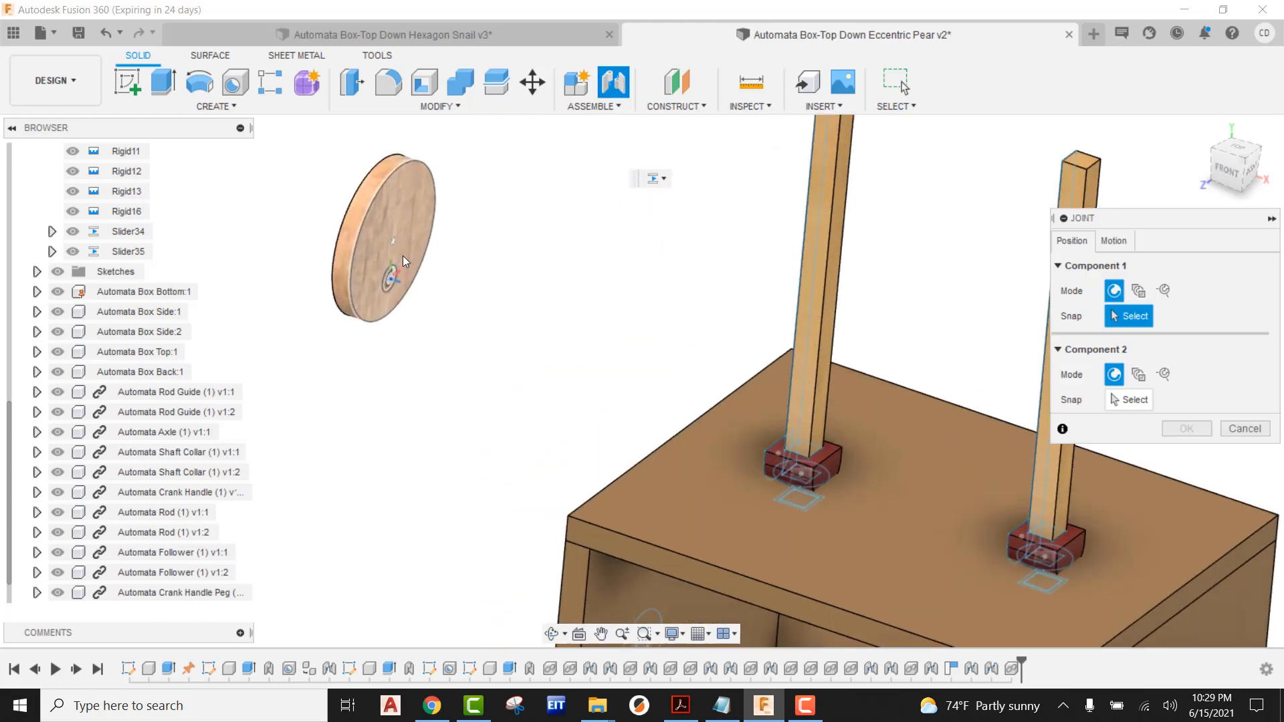
scroll(401, 275, "up", 5)
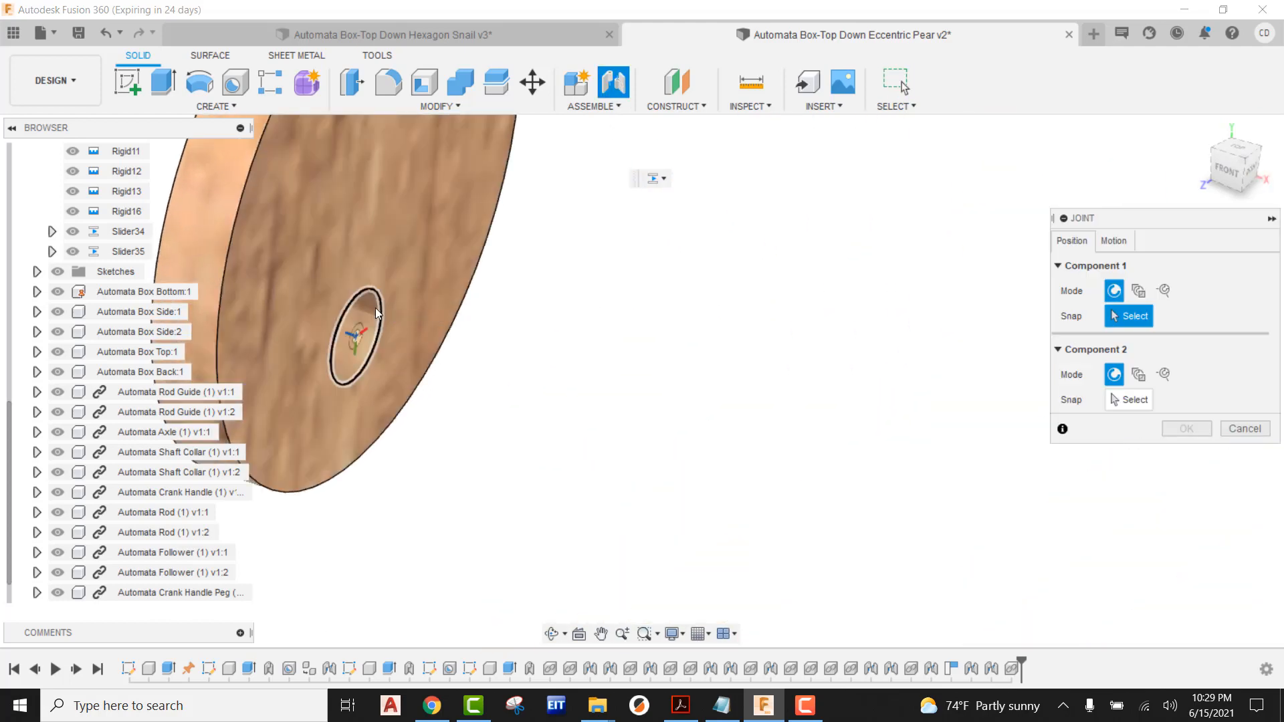
left_click(359, 332)
scroll(508, 291, "down", 5)
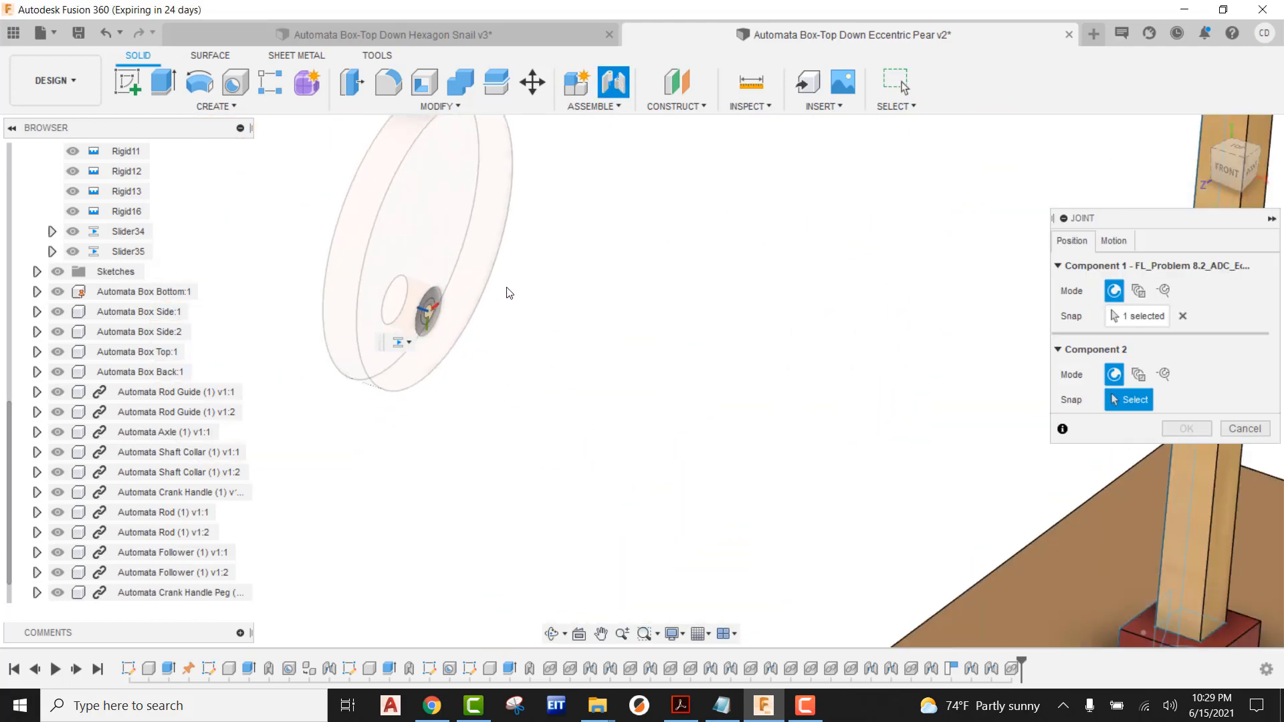
scroll(510, 292, "down", 3)
scroll(733, 471, "up", 10)
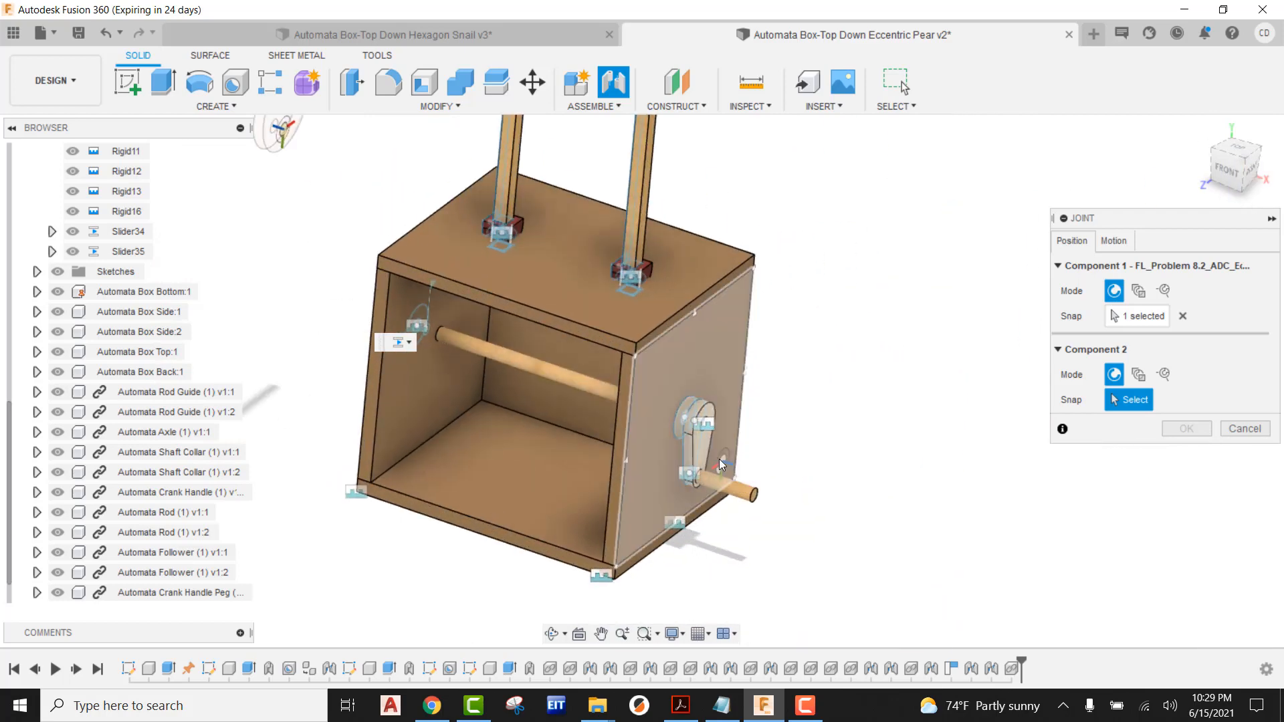
scroll(694, 393, "up", 8)
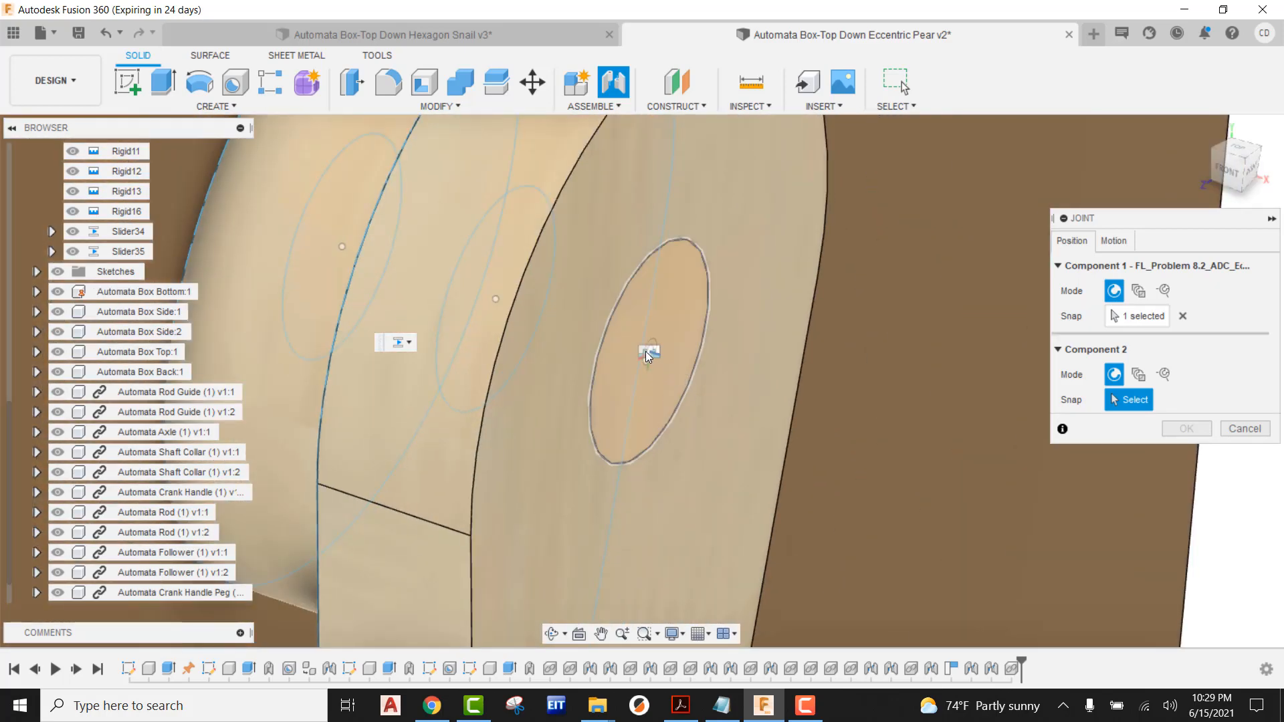
left_click(644, 351)
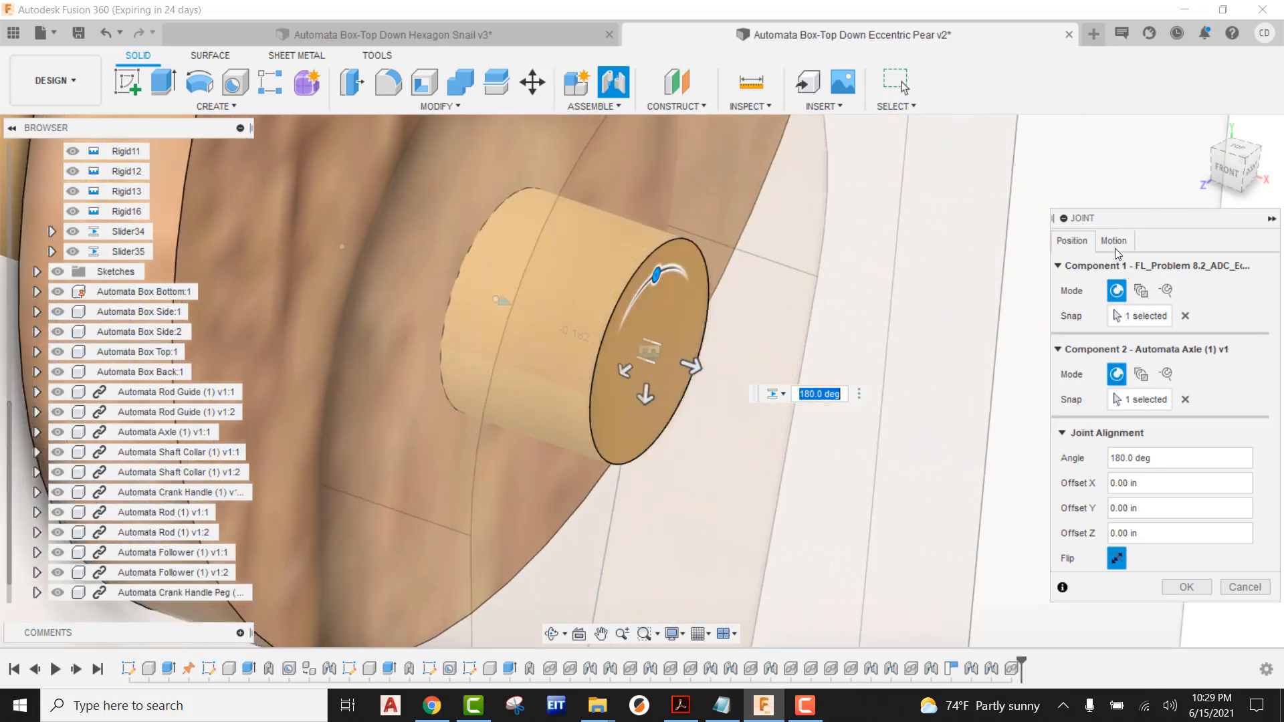
Step: Change the motion type of the cam-to-axle joint to Rigid
left_click(1114, 242)
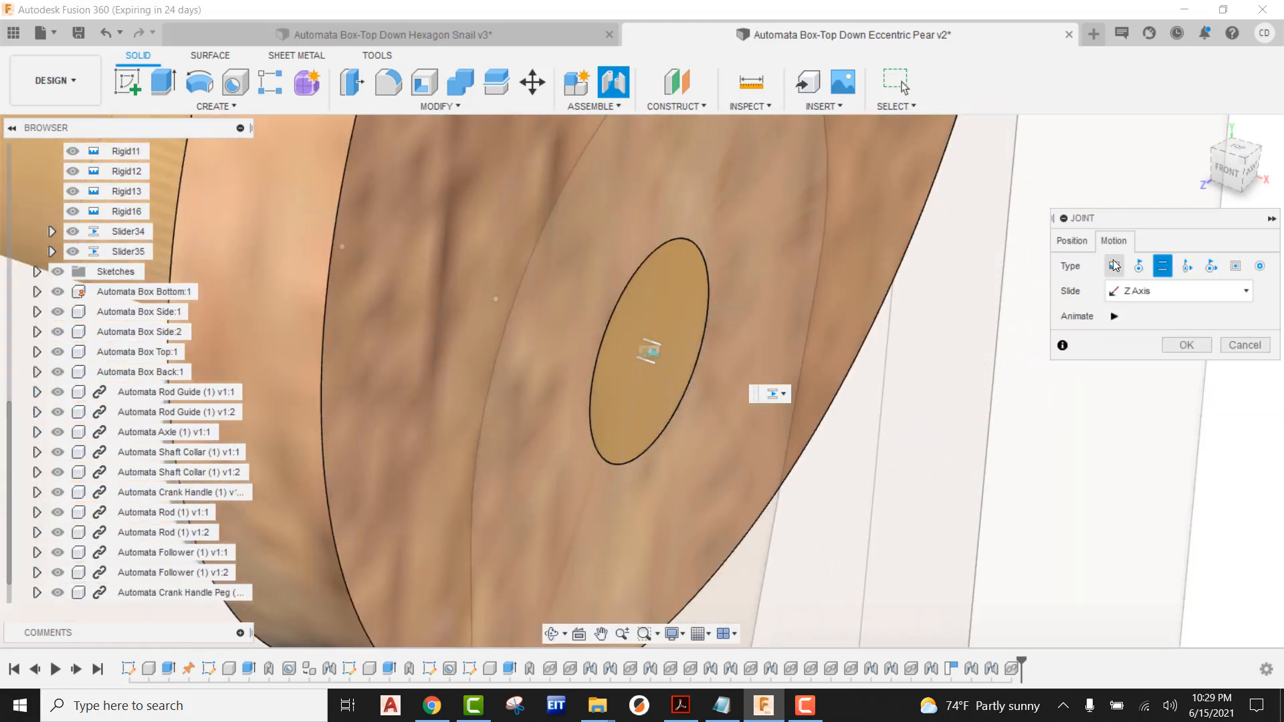
left_click(1114, 266)
scroll(880, 399, "down", 10)
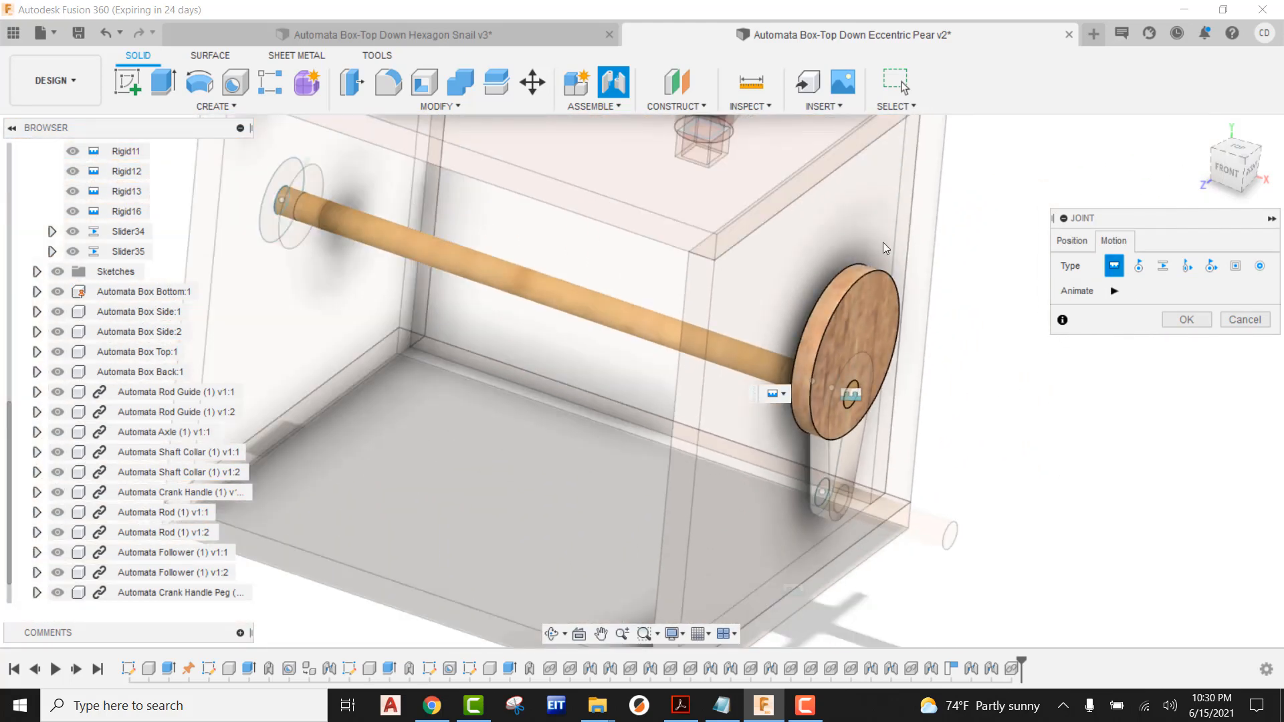
Step: Shift the eccentric cam along the axle under the rod with an Offset Z of -1.525 in and accept the joint
scroll(856, 390, "up", 3)
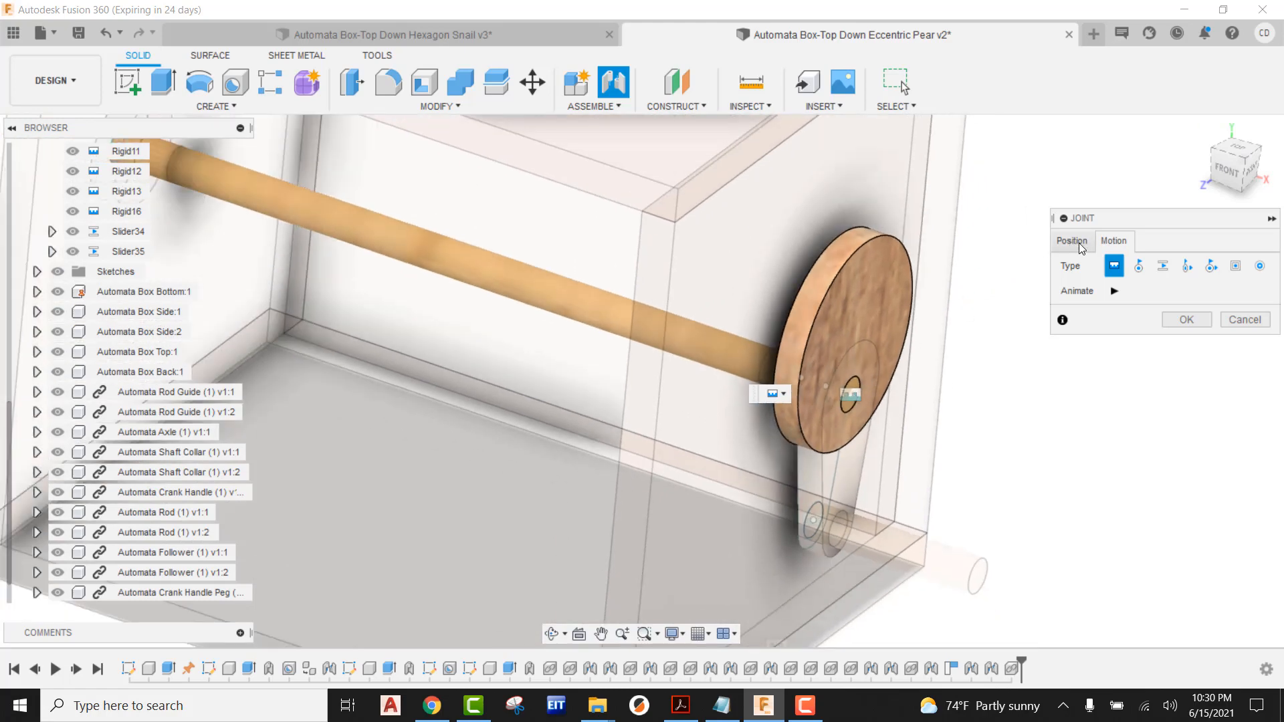
left_click(1078, 243)
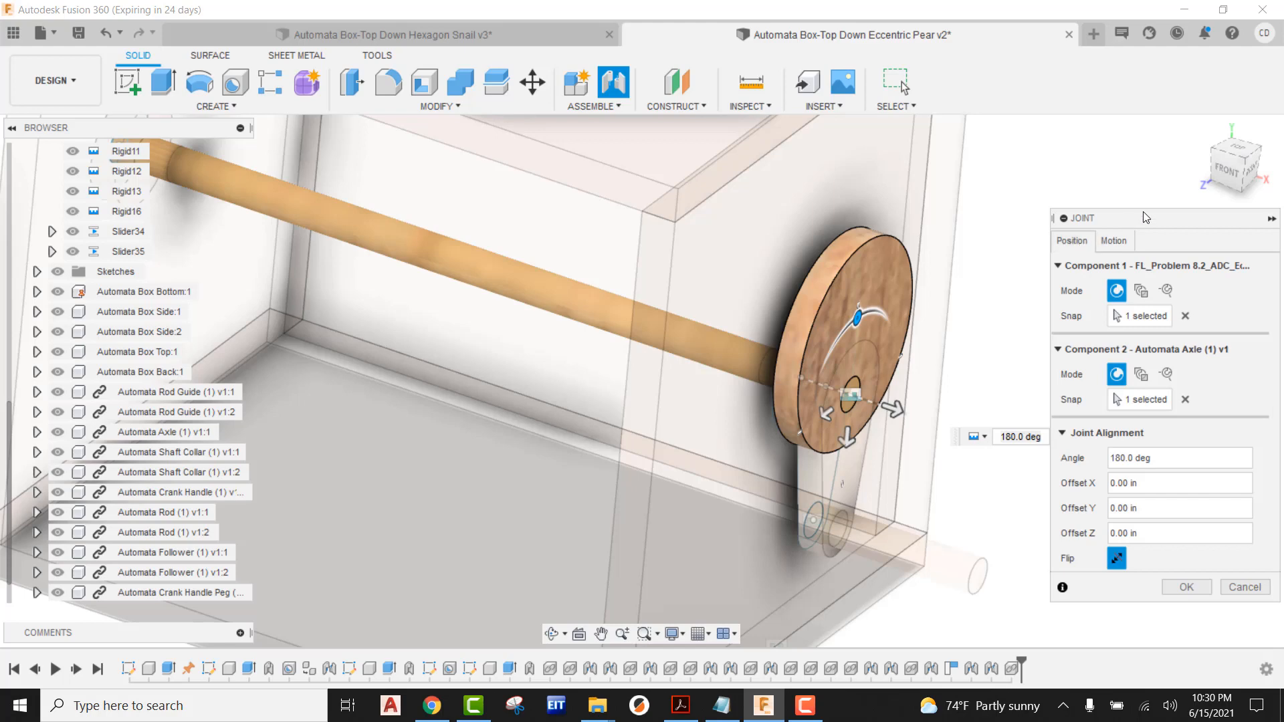
left_click(1227, 176)
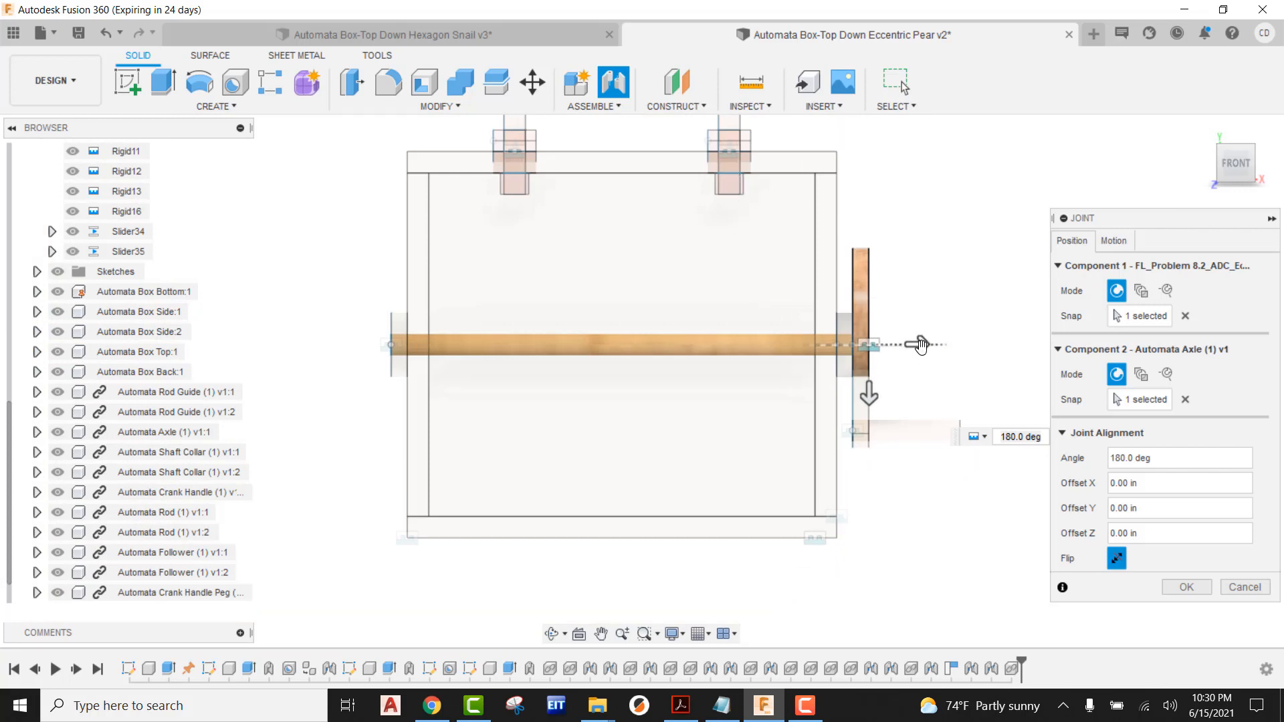
left_click_drag(918, 344, 772, 344)
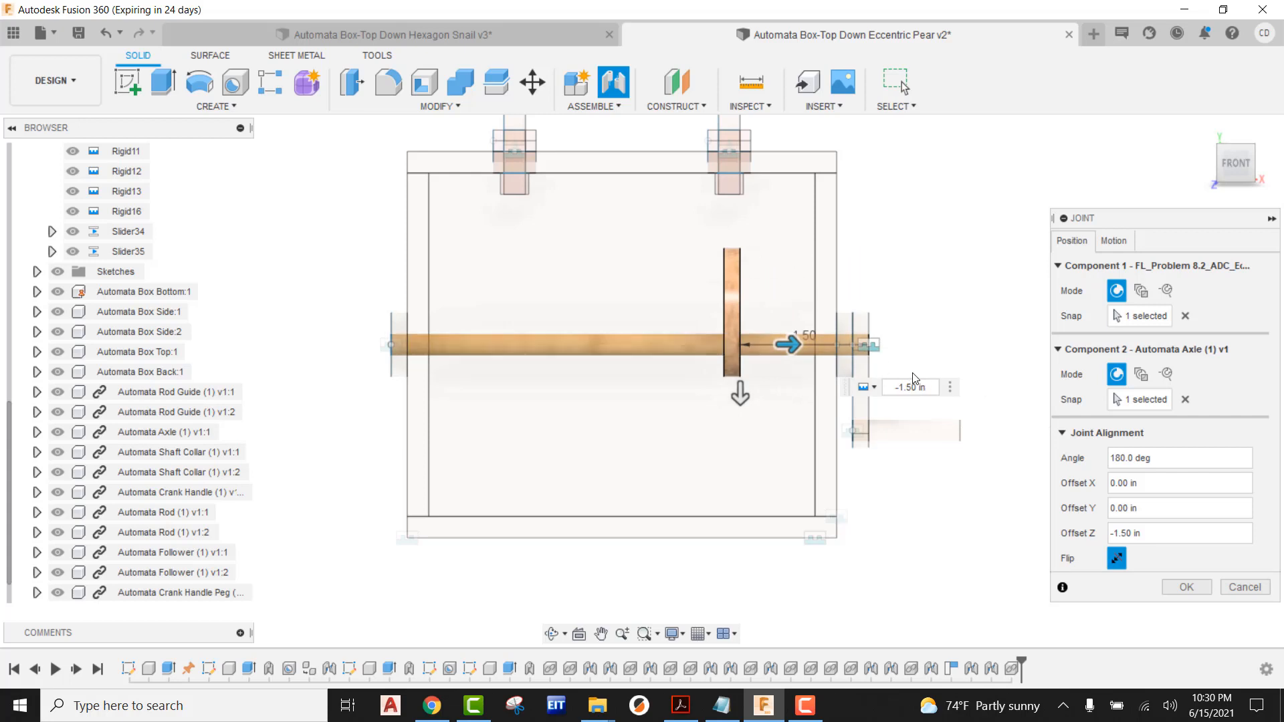
left_click(930, 385)
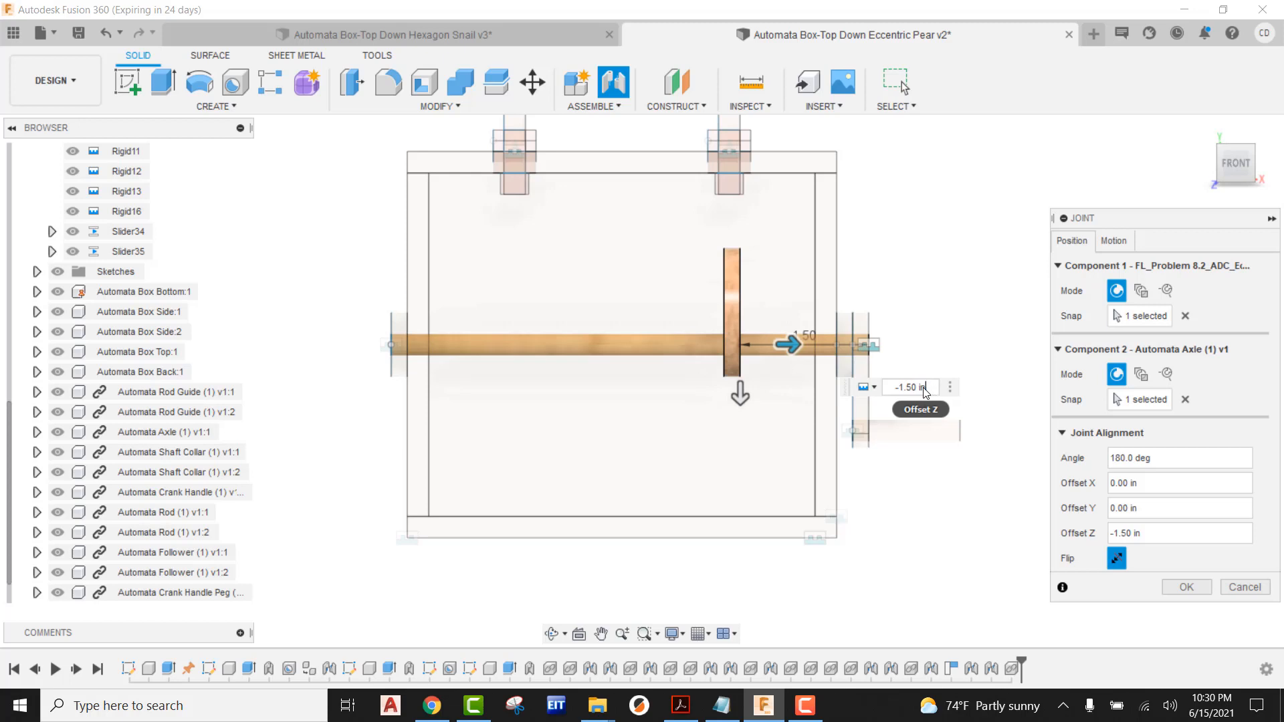
left_click(1146, 529)
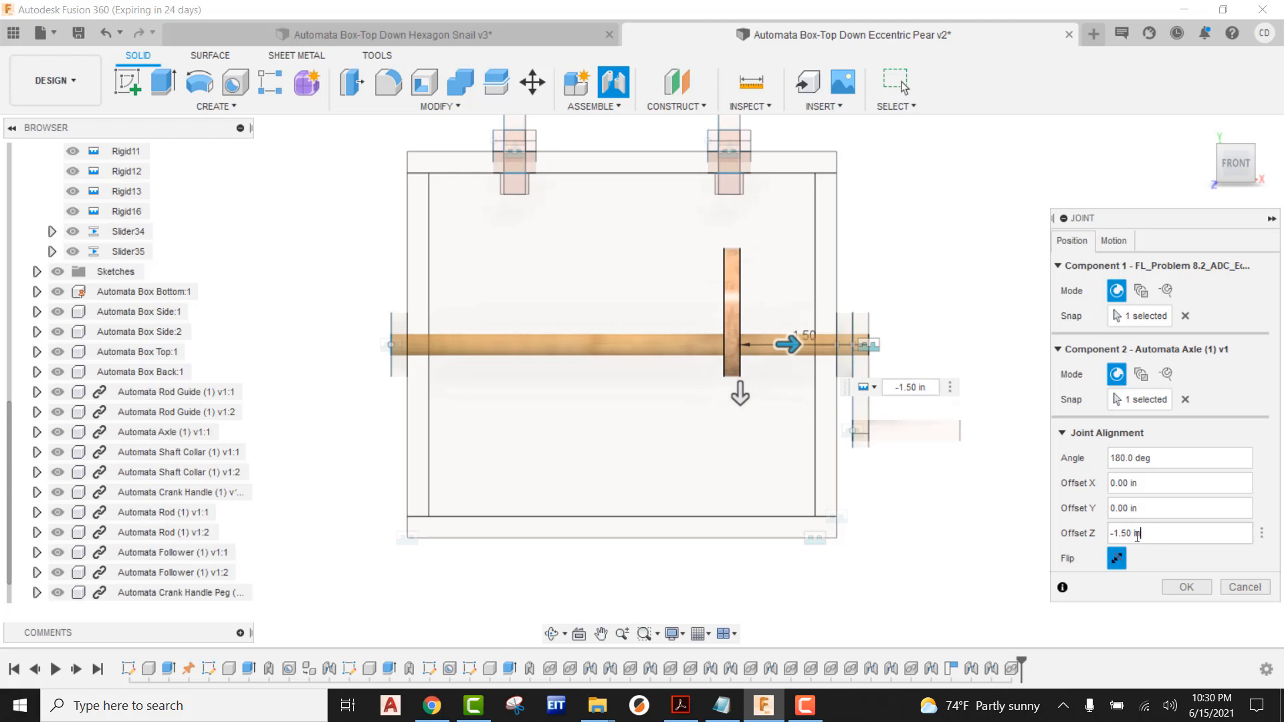
left_click_drag(1137, 537, 1106, 546)
type("-")
scroll(667, 388, "up", 5)
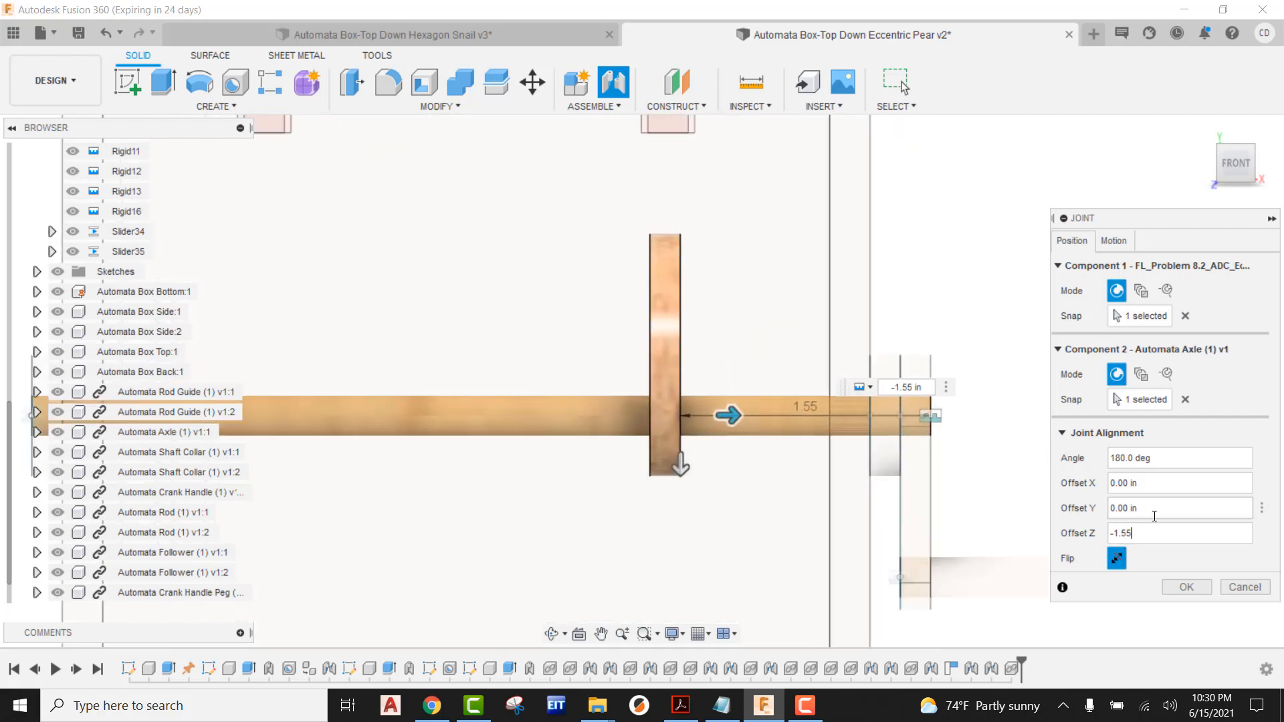
left_click_drag(1144, 536, 1100, 538)
key("BackSpace")
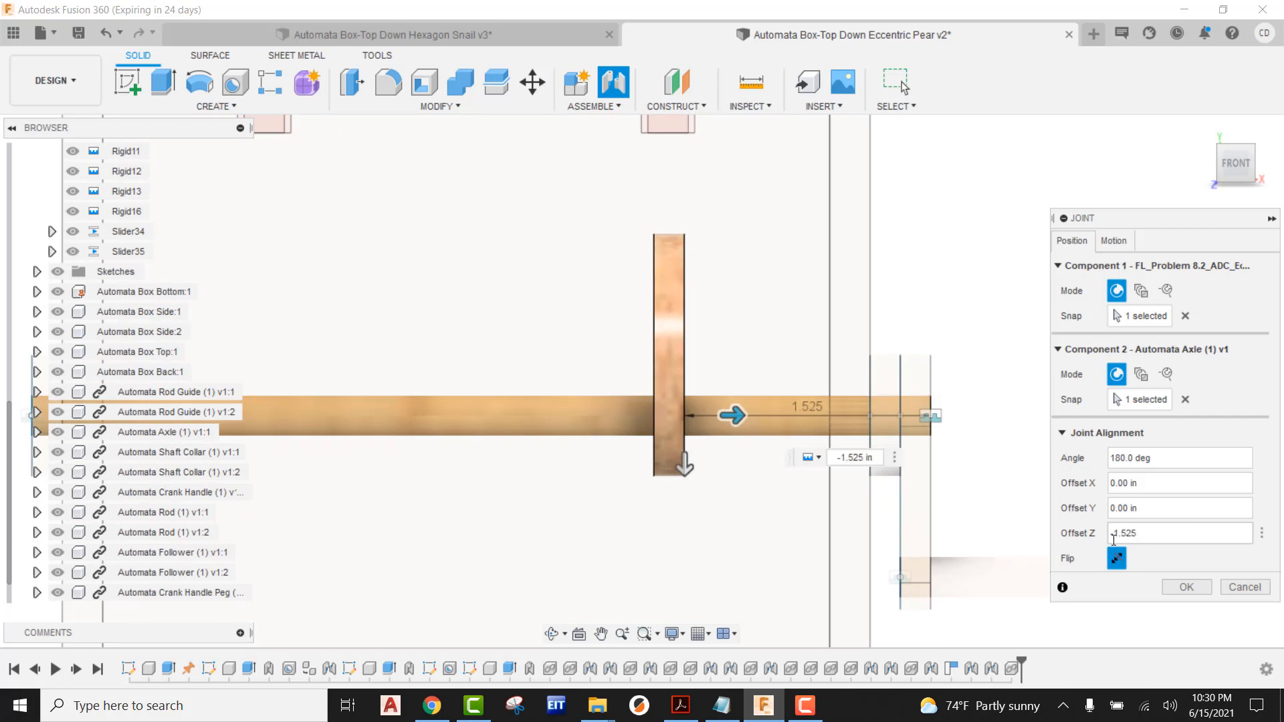
left_click(1186, 587)
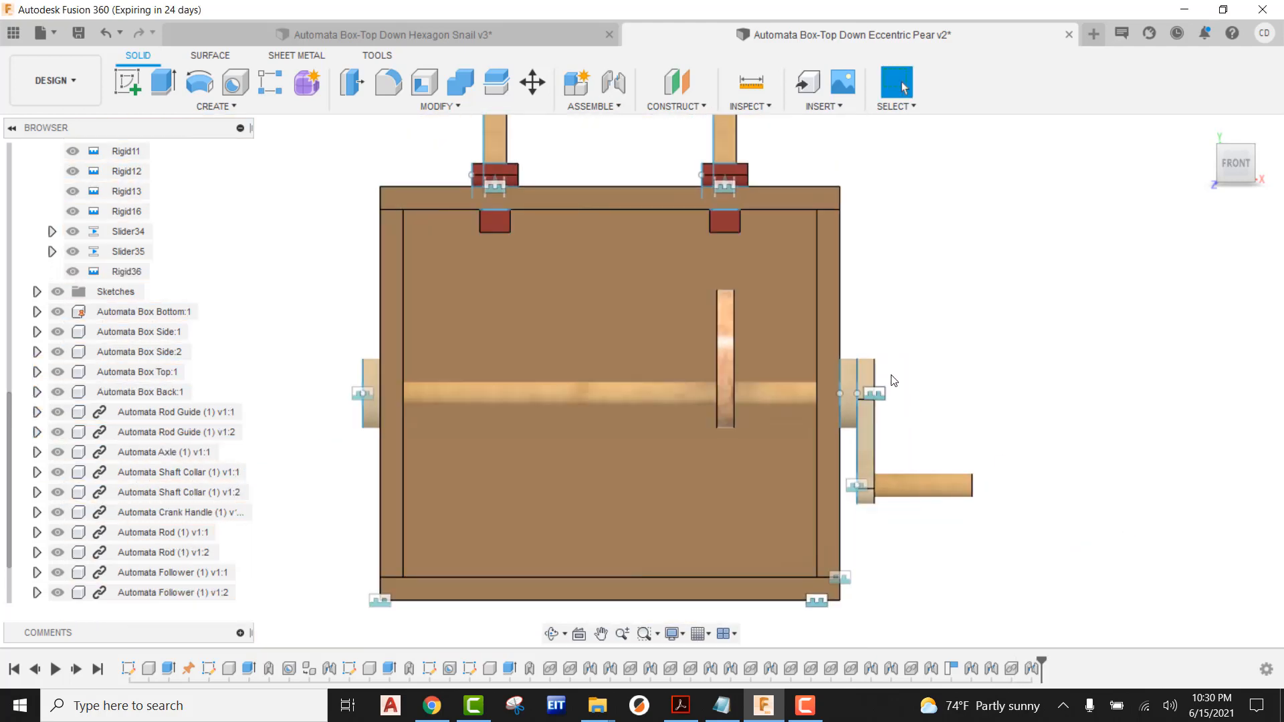
Step: Switch to the eccentric cam information drawing in Chrome and examine the box-top-to-axle distance and the follower's dimensions
middle_click_drag(889, 377, 855, 368, "shift")
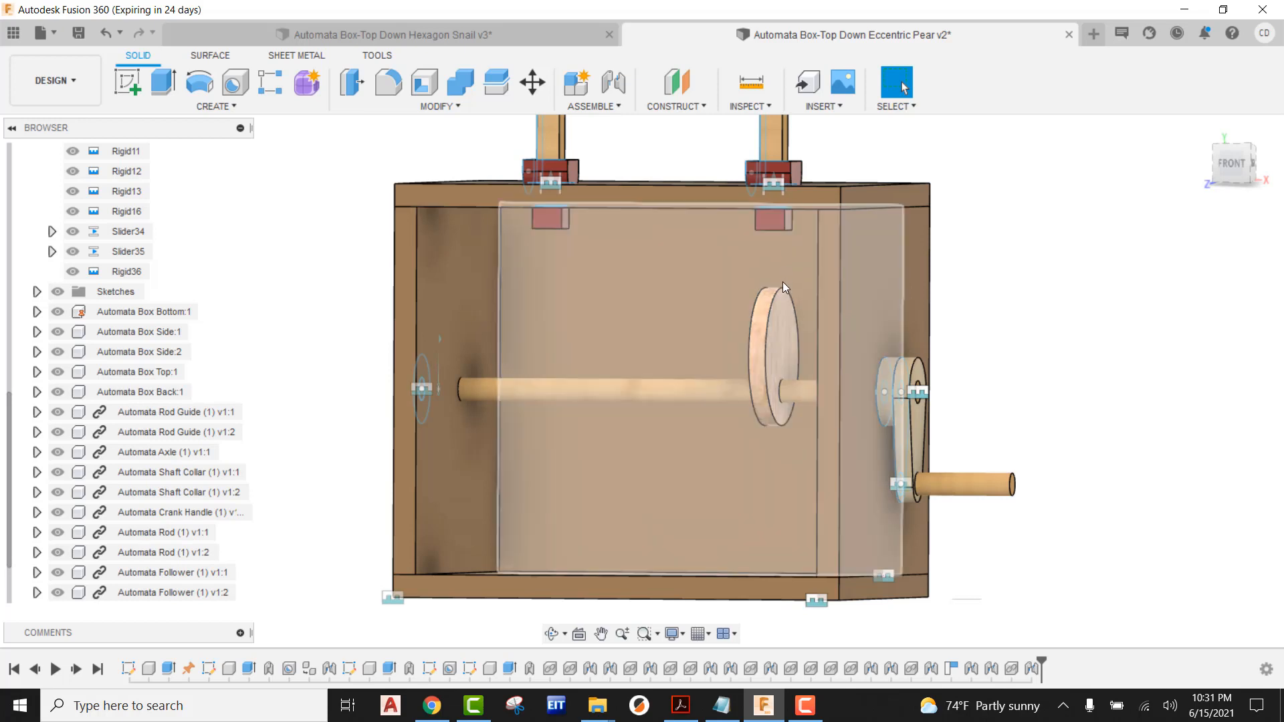
left_click(1234, 176)
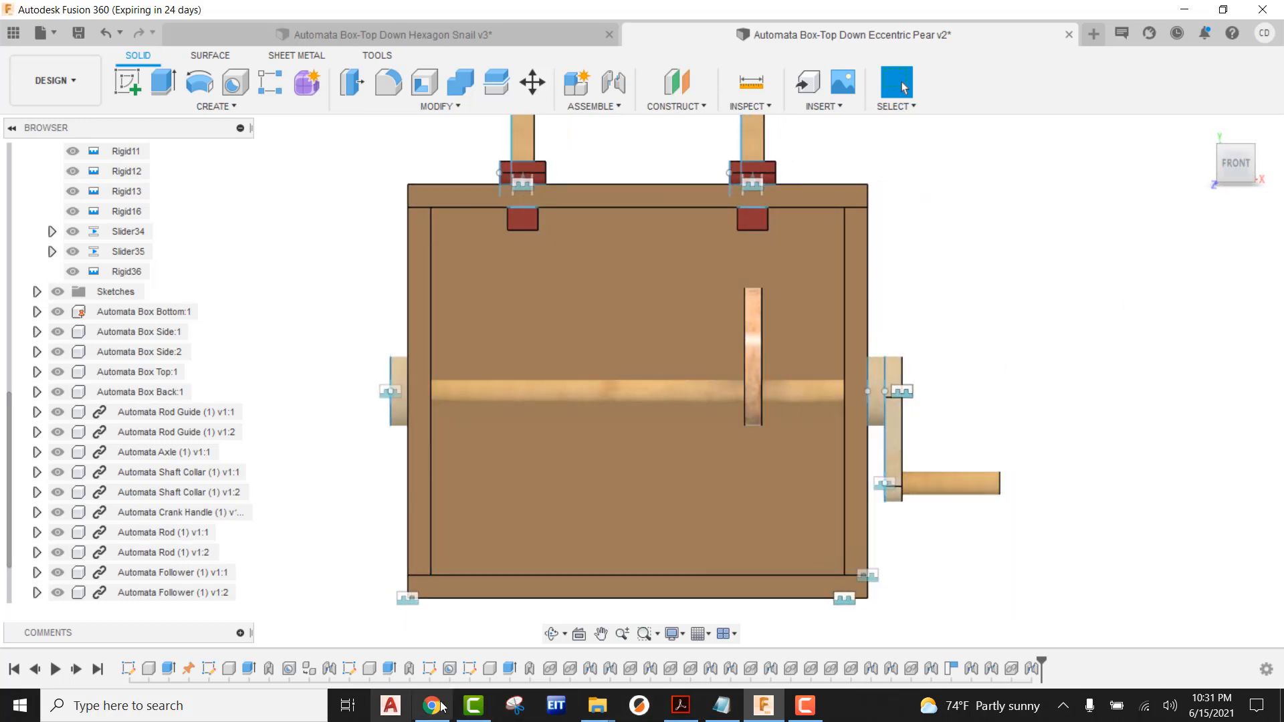
left_click(432, 705)
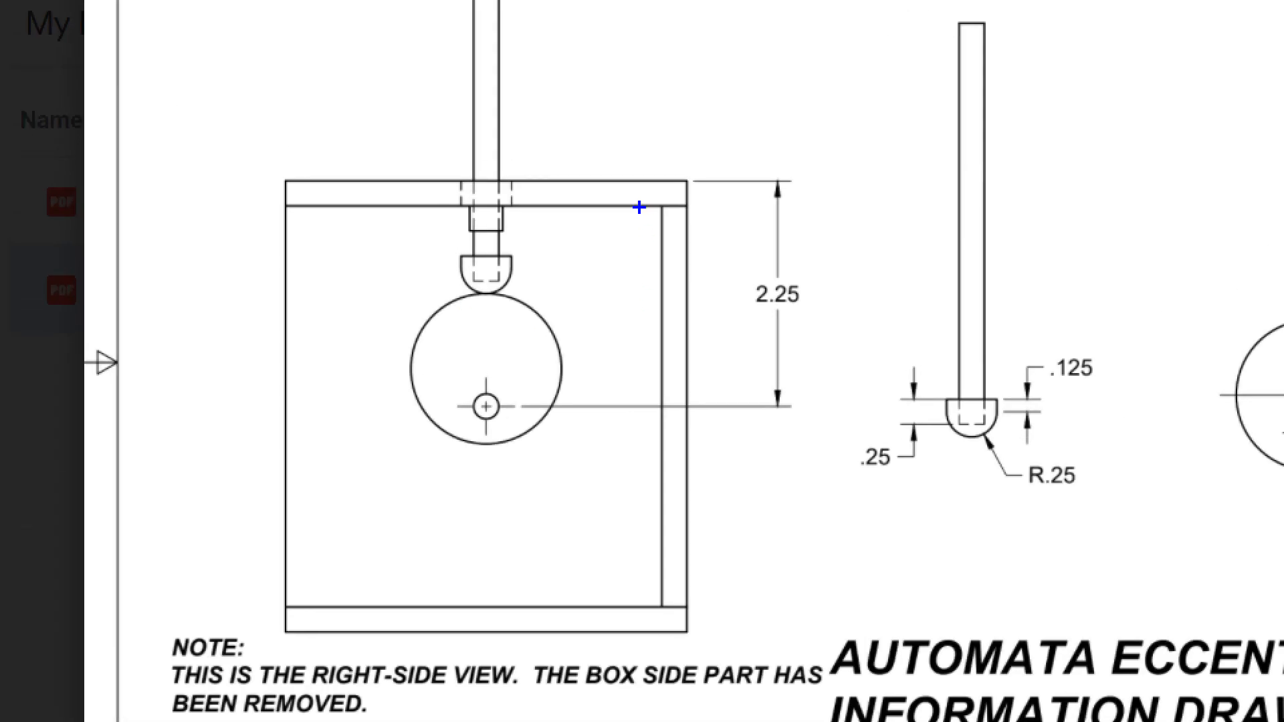
left_click_drag(536, 246, 621, 252)
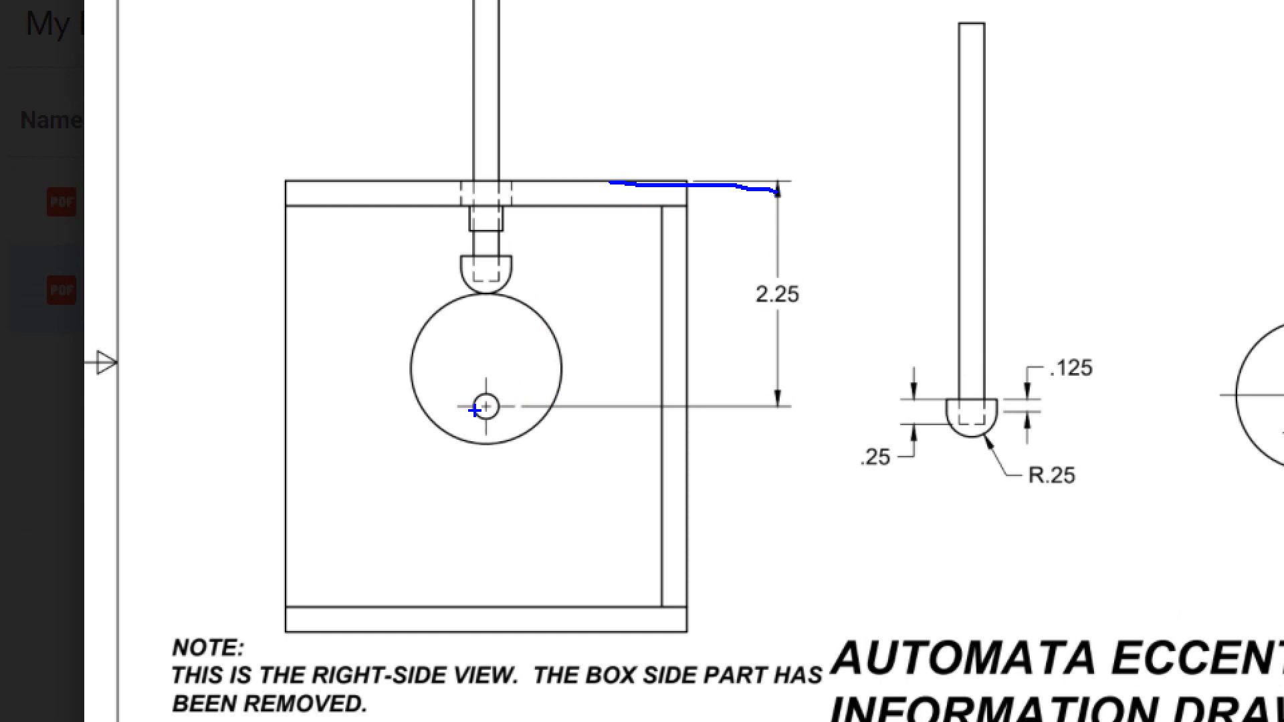
left_click_drag(484, 406, 749, 410)
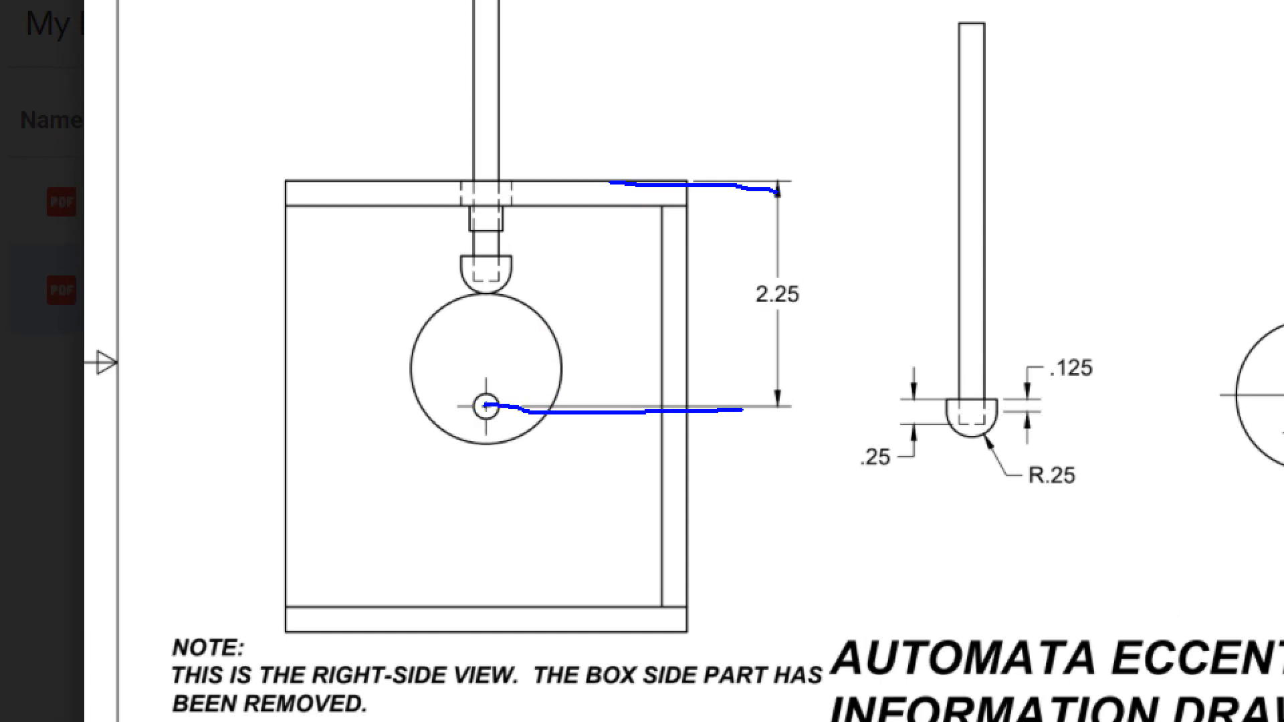
mouse_move(742, 336)
left_mouse_down()
mouse_move(855, 269)
mouse_move(716, 288)
mouse_move(733, 339)
left_mouse_up()
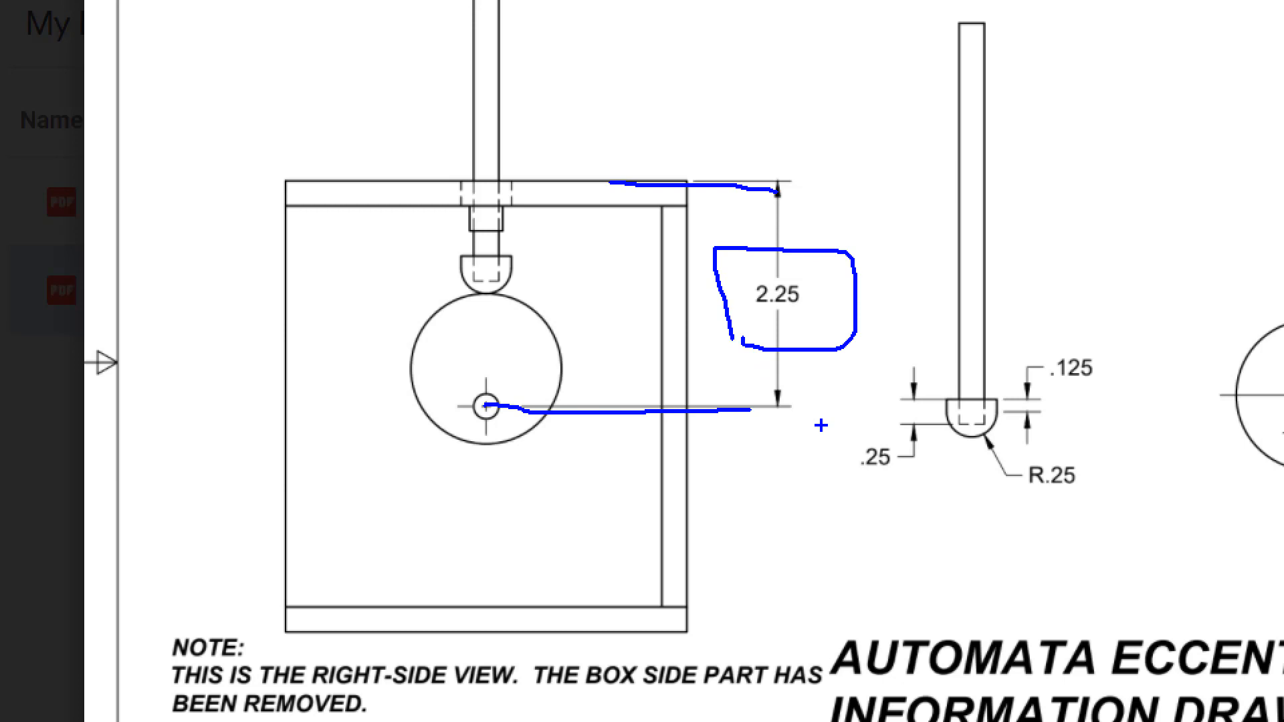
key("Escape")
key("ctrl+1")
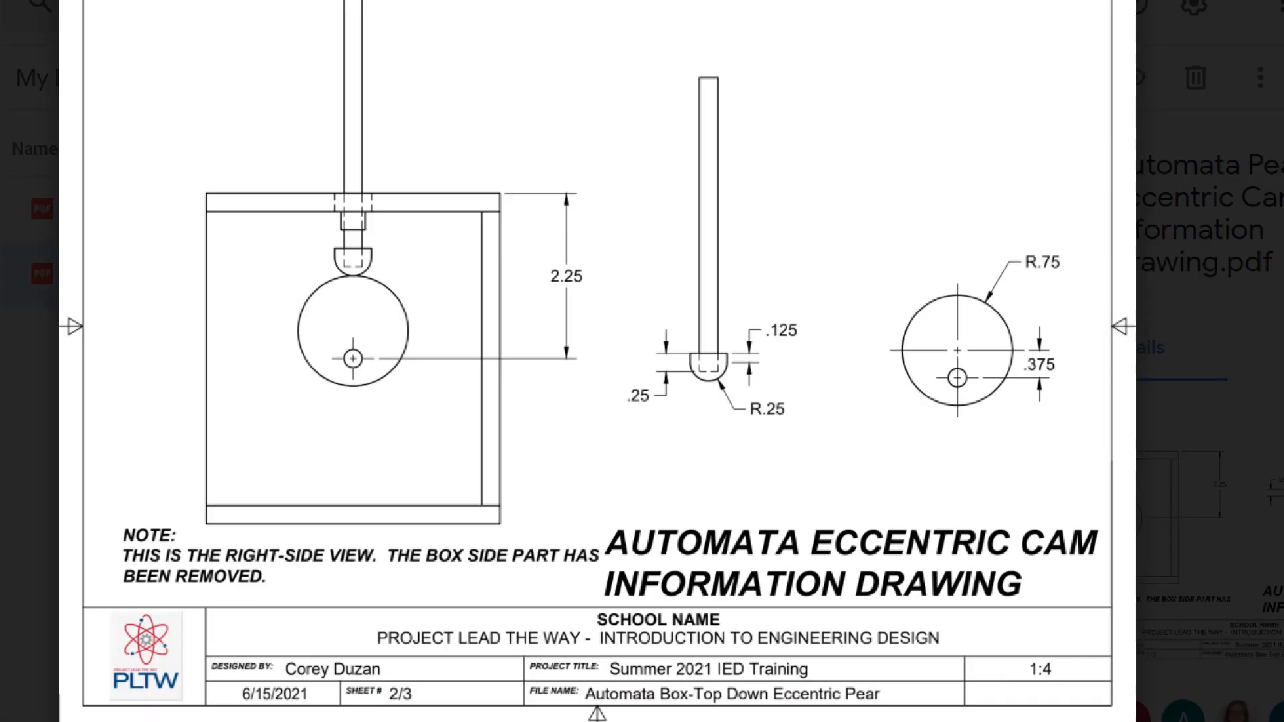
scroll(739, 358, "up", 2)
left_click(741, 366)
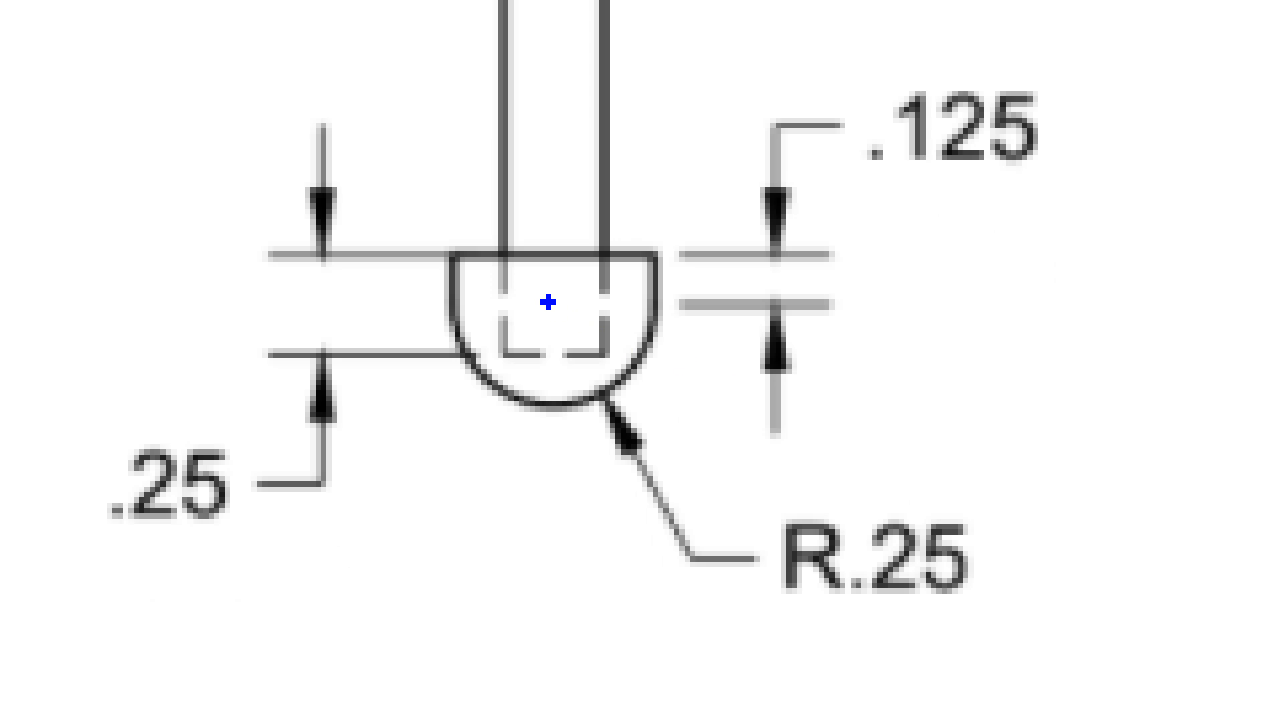
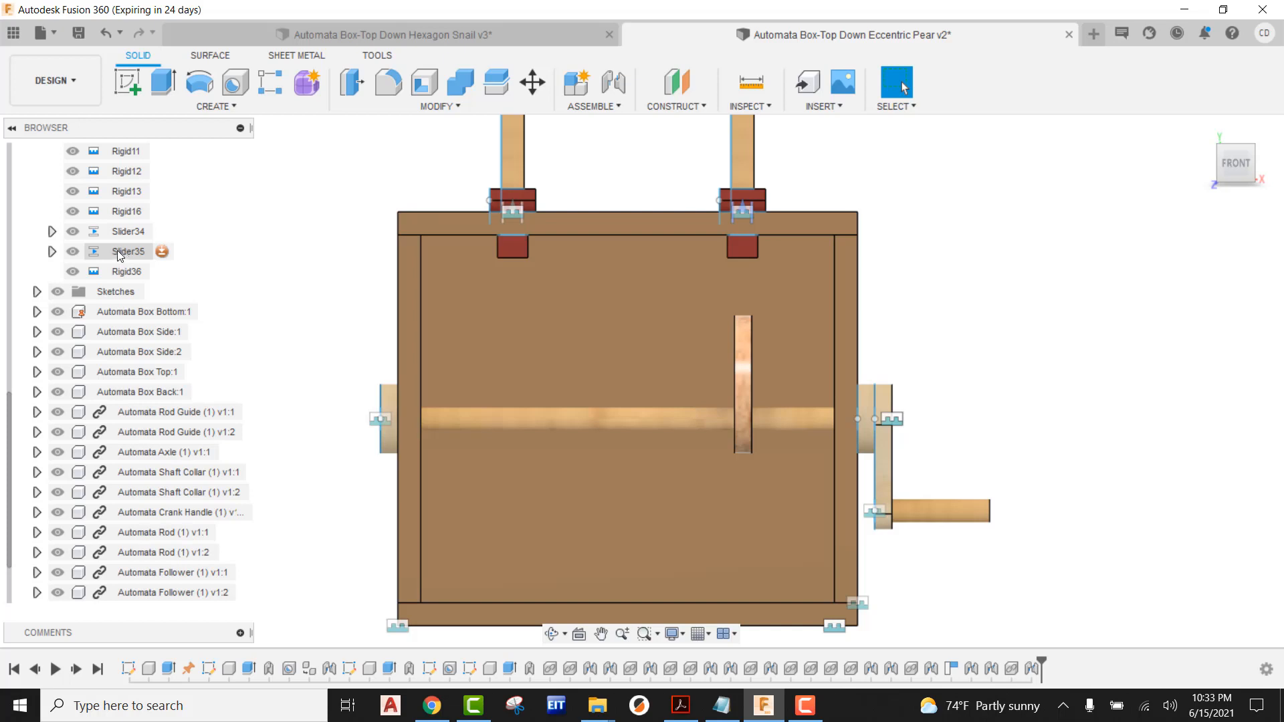
Step: Edit the Slider35 joint of the rod above the eccentric cam and set its Offset Z to -2.25 in
right_click(122, 255)
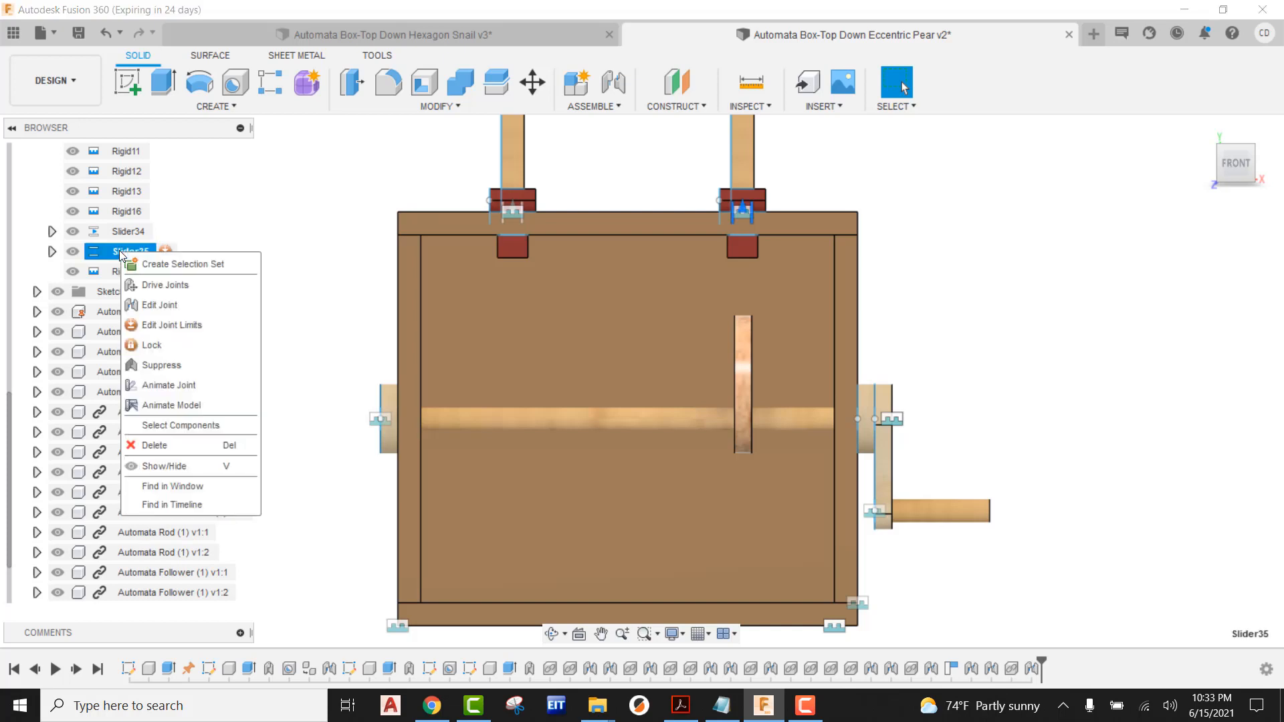
left_click(159, 306)
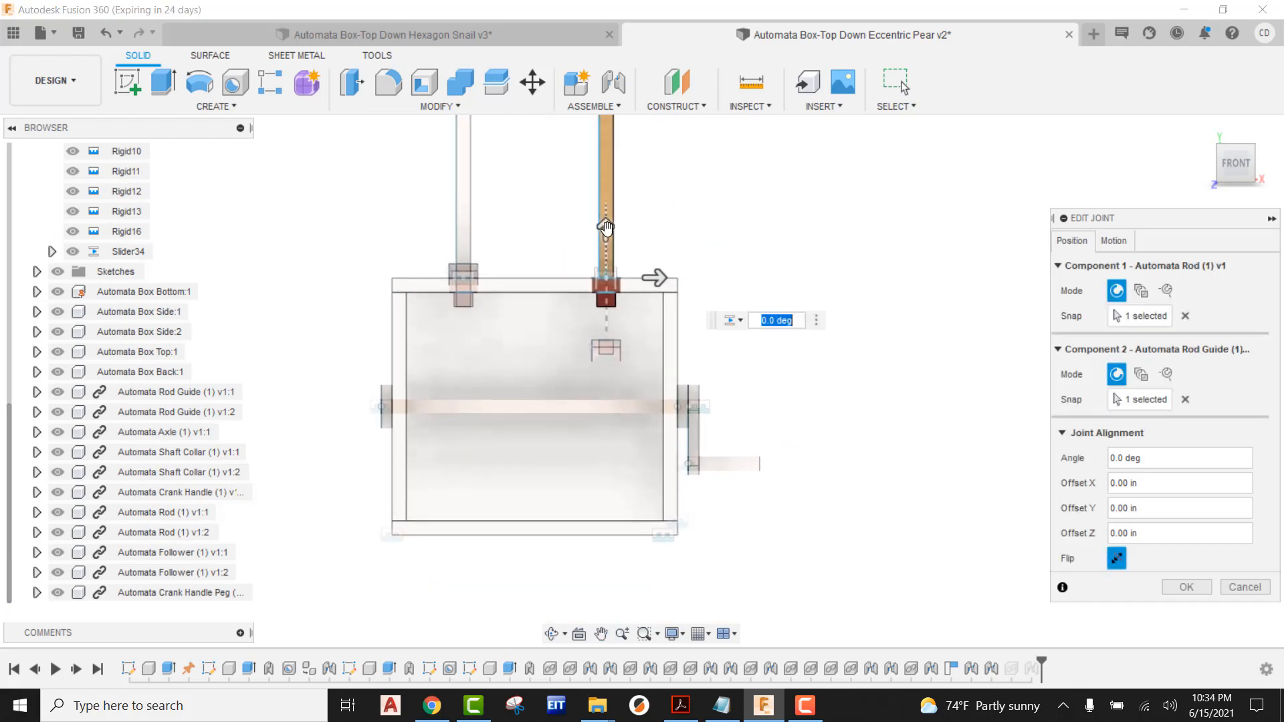
left_click_drag(606, 254, 605, 282)
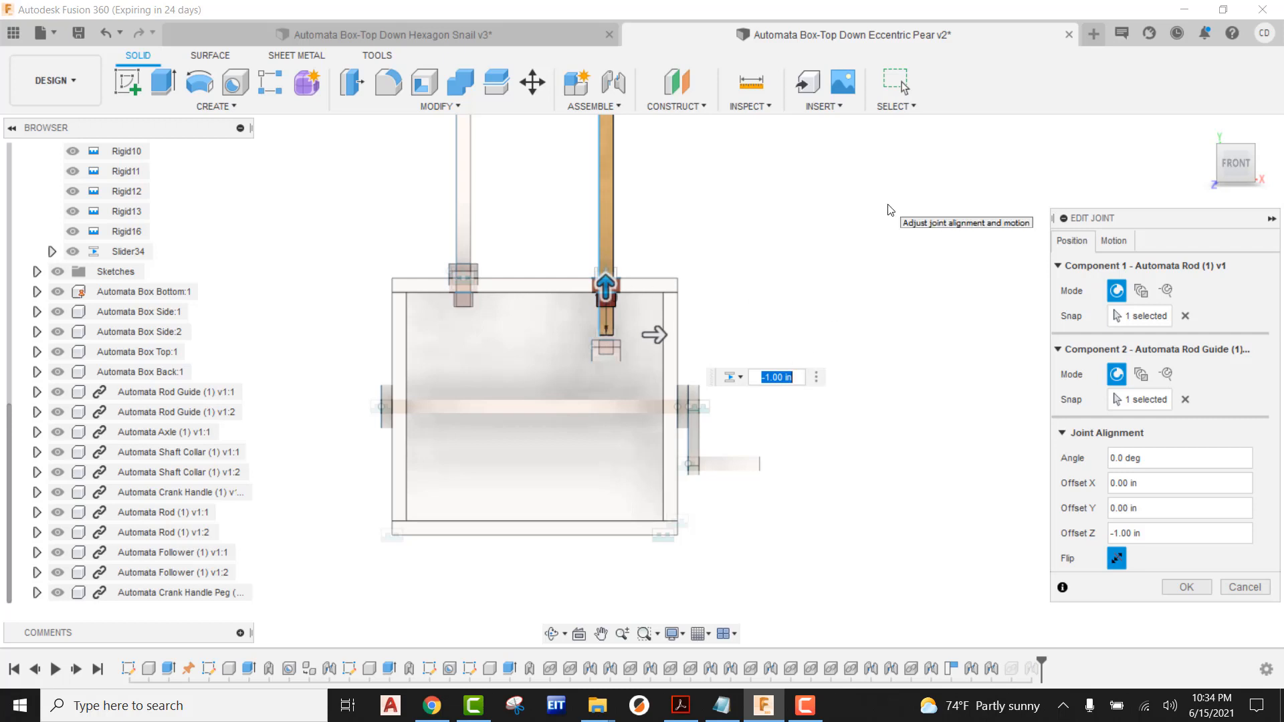
type("-2.25")
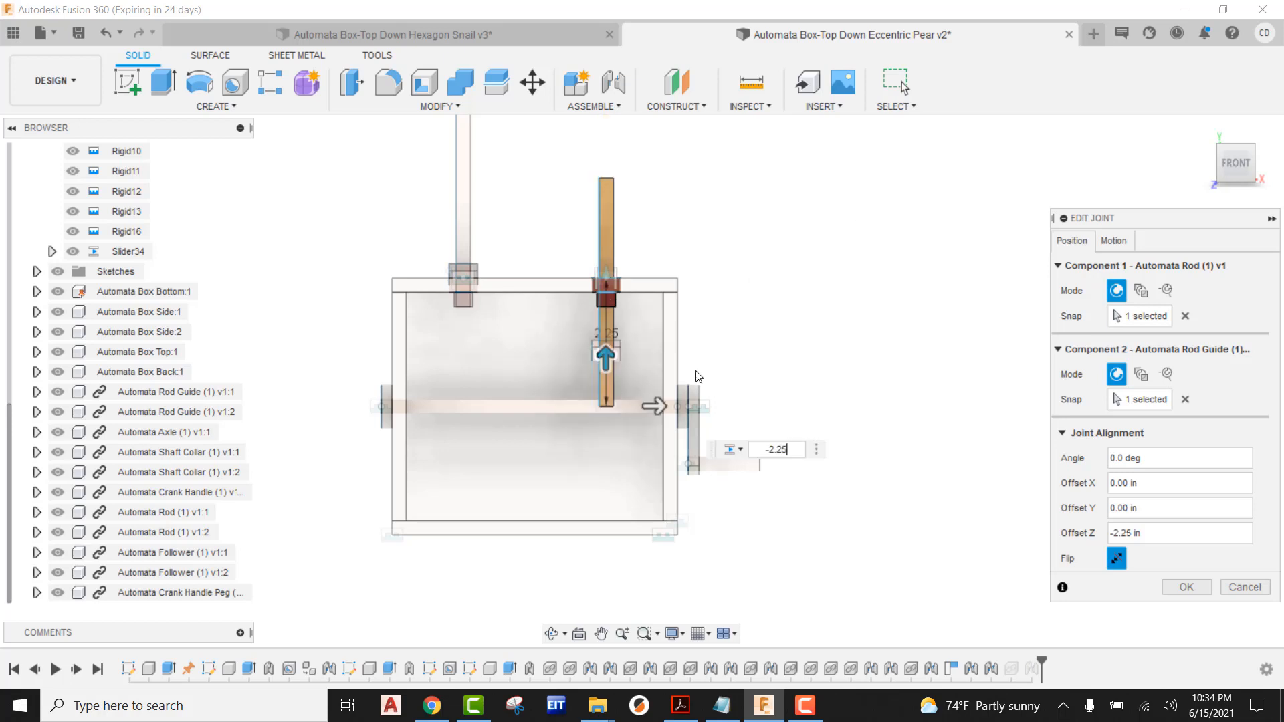
scroll(612, 408, "up", 5)
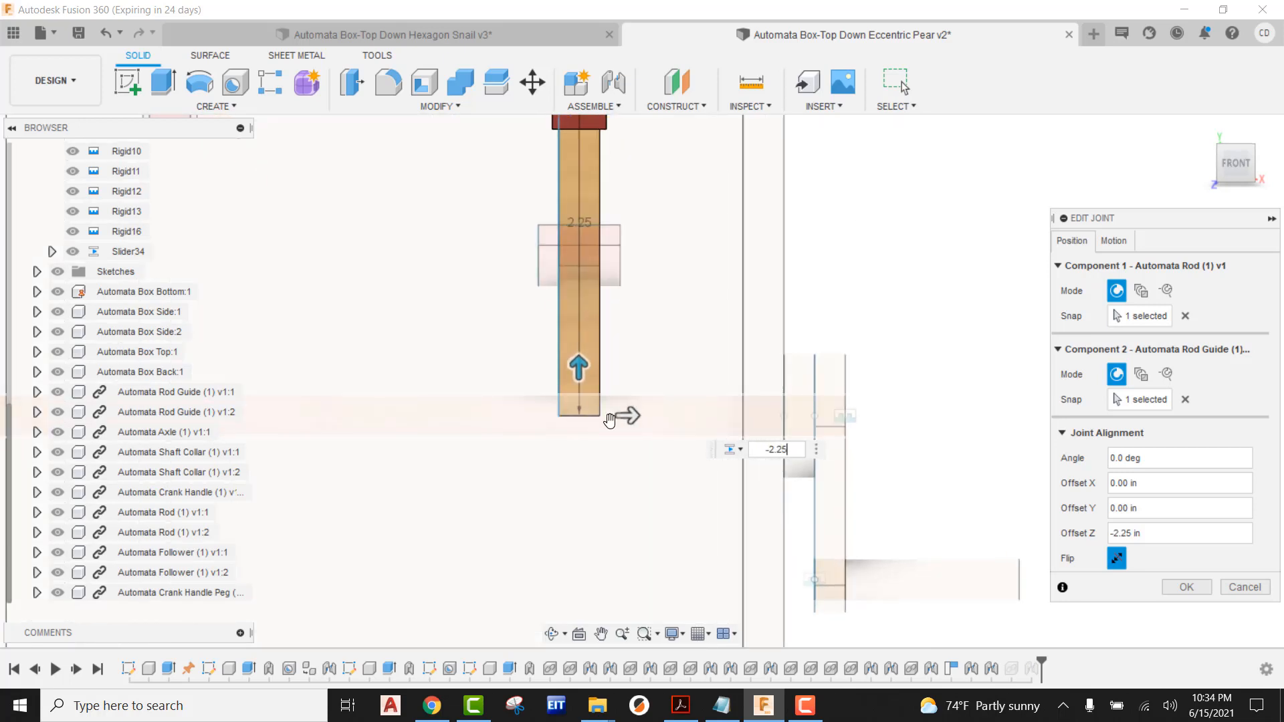
scroll(622, 415, "down", 5)
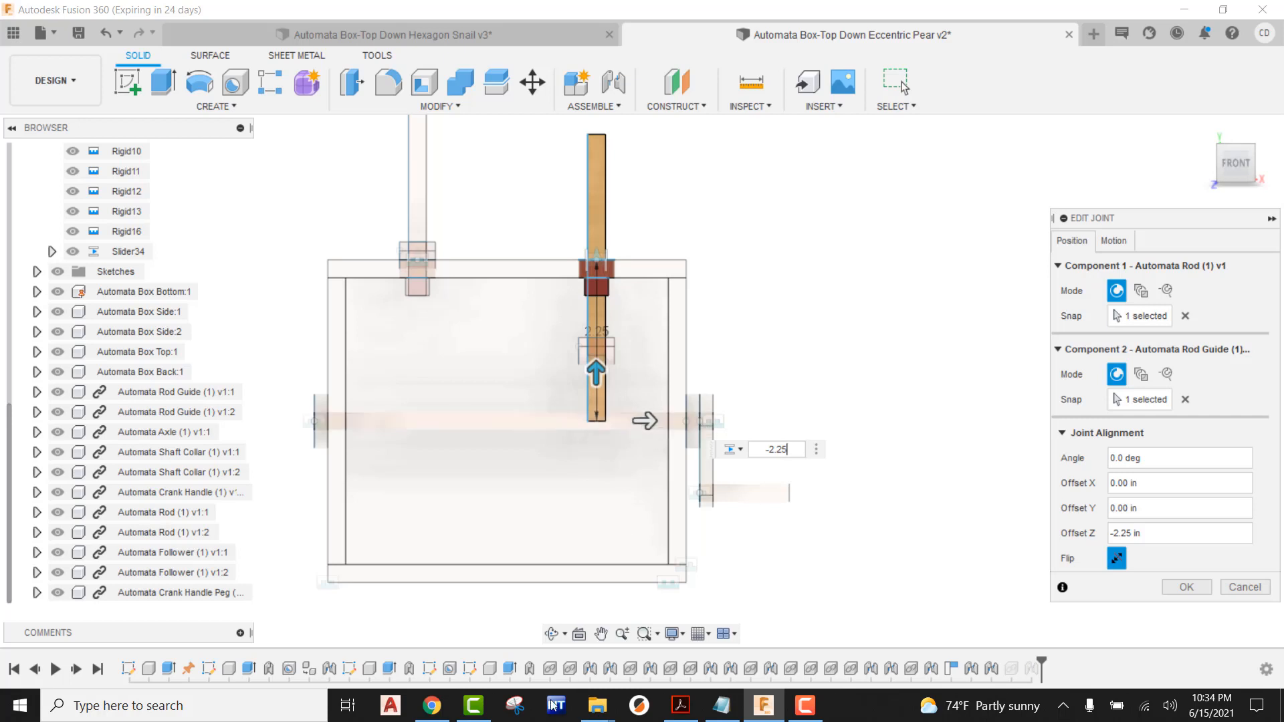
Step: Return to the information drawing in Chrome and examine the rod end's depth and the thickness below it in the follower
key("alt+Tab")
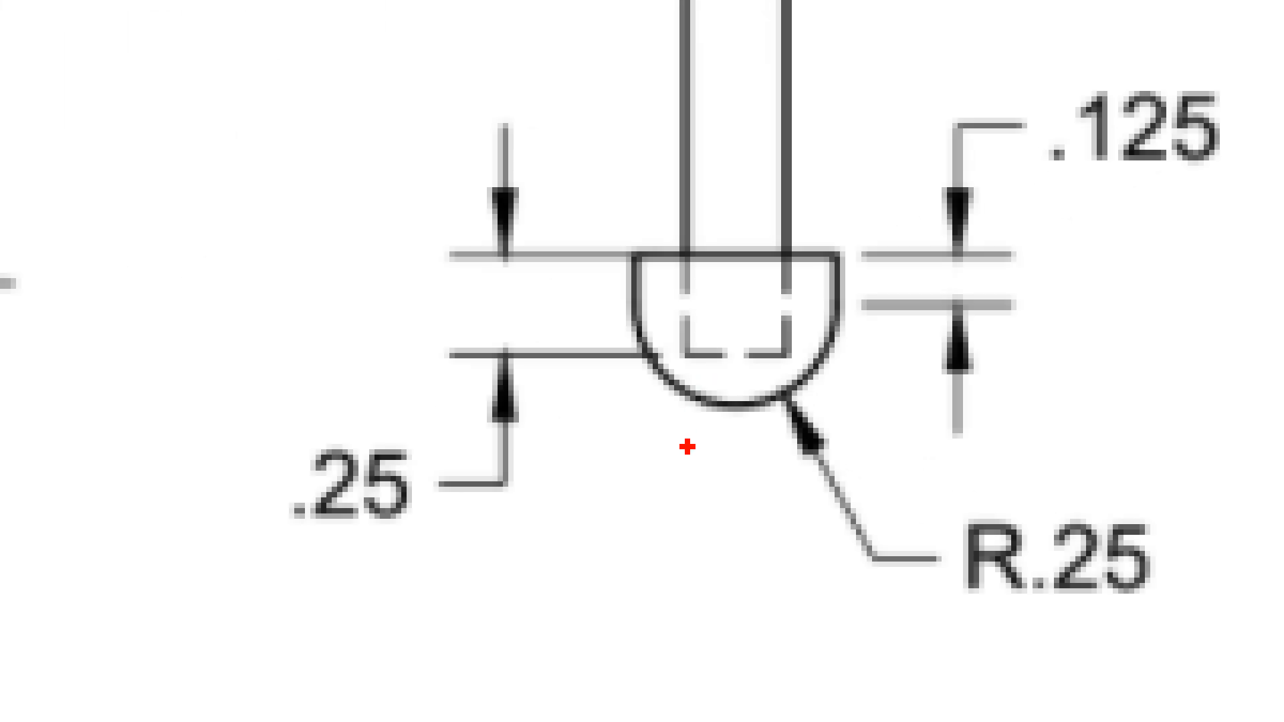
left_click_drag(711, 379, 720, 380)
mouse_move(756, 461)
left_mouse_down()
mouse_move(762, 351)
mouse_move(682, 355)
mouse_move(725, 427)
mouse_move(755, 420)
left_mouse_up()
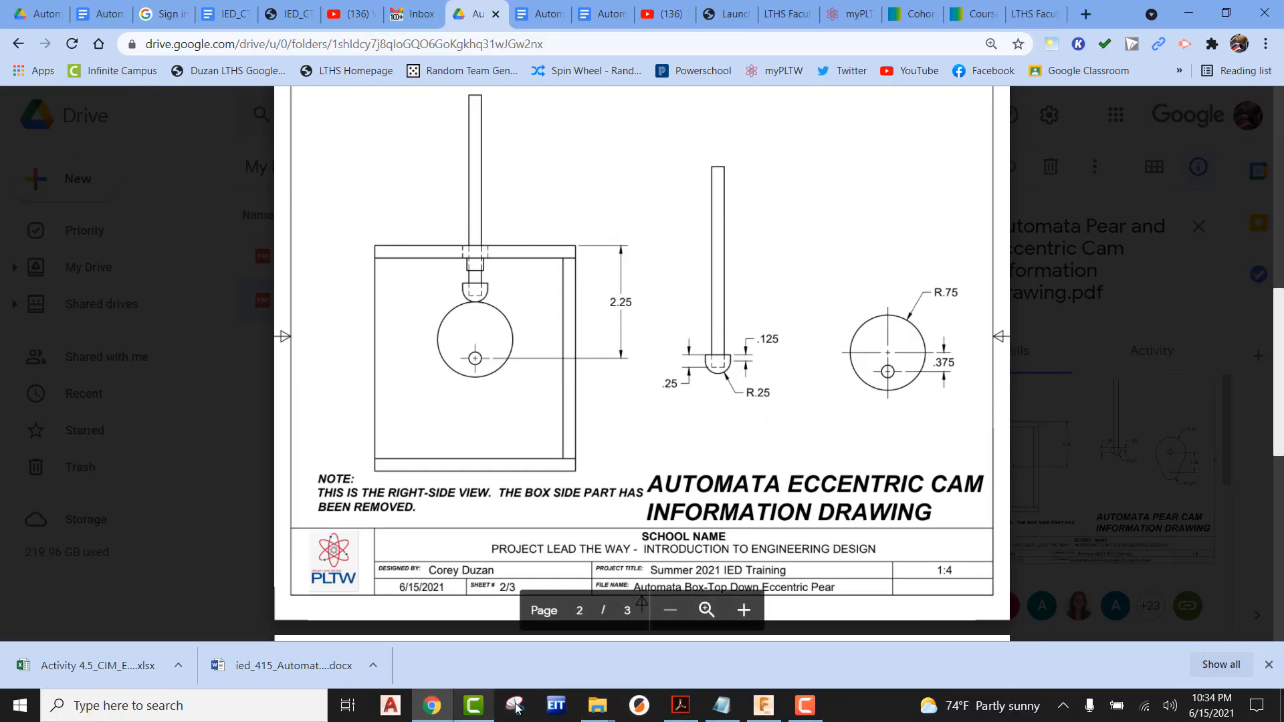
Step: Switch to Fusion 360 and add .125 to the rod's Offset Z expression, making it -2.25 in+.125
left_click(763, 705)
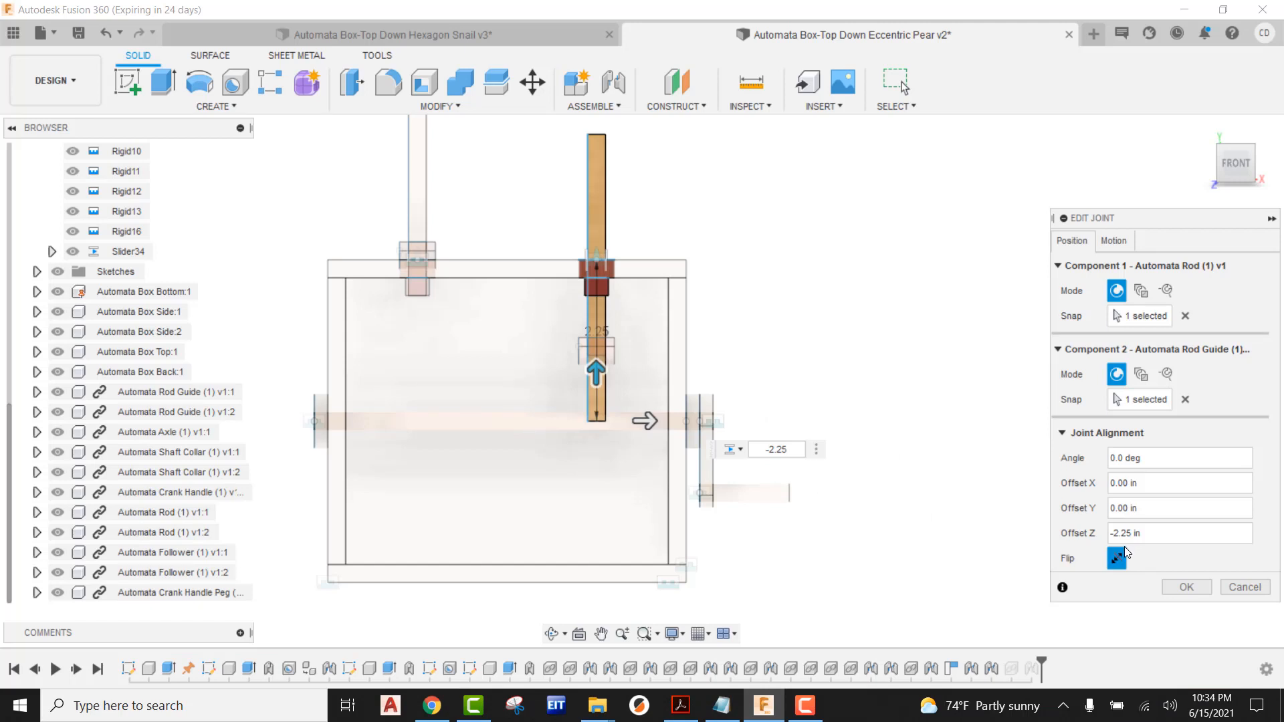
left_click(1146, 532)
type("+.125")
key("Return")
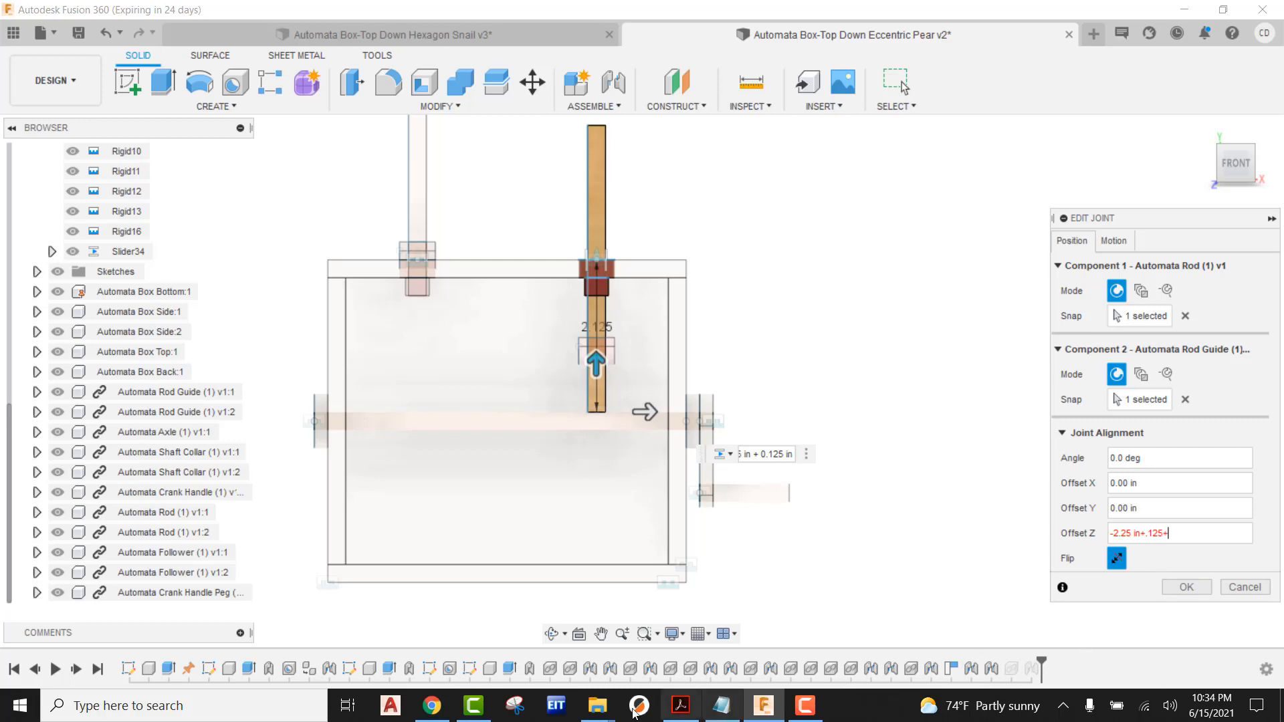
Step: Switch to the eccentric cam information drawing in Chrome and examine the distance from the cam's upper edge to its axle hole centre
mouse_move(435, 710)
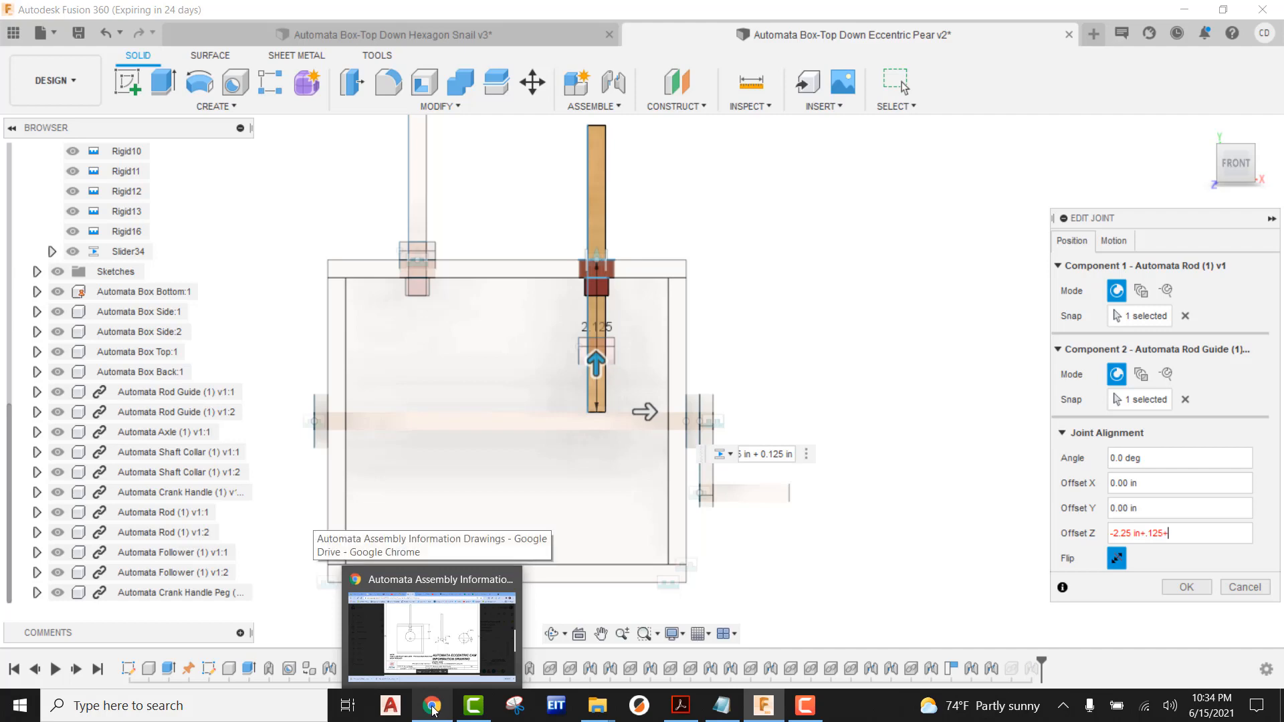
left_click(434, 707)
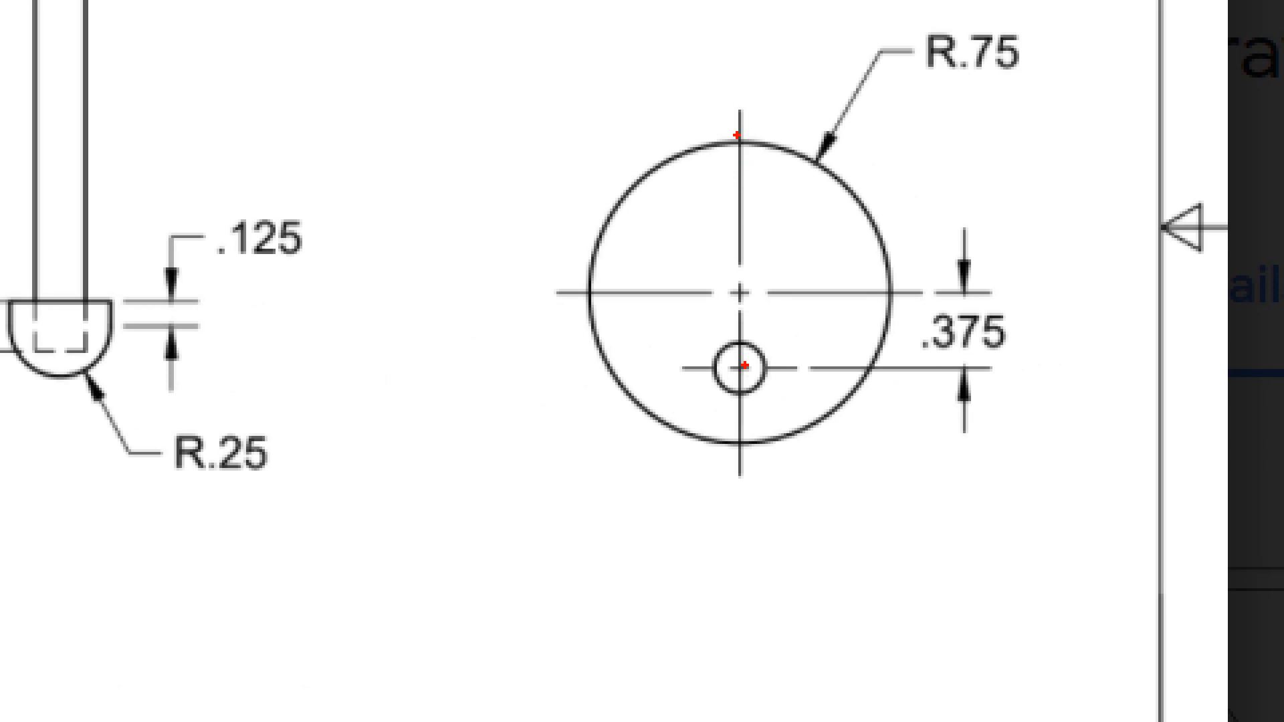
left_click_drag(739, 136, 541, 148)
left_click_drag(744, 137, 744, 364)
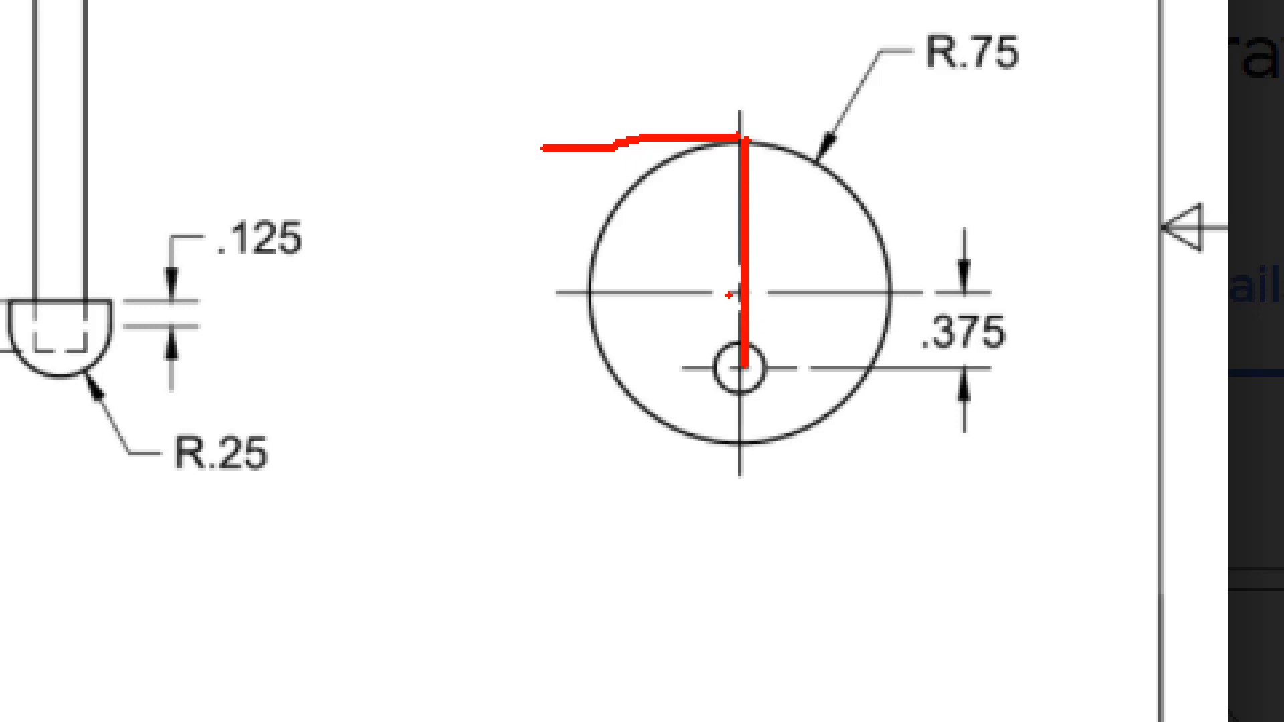
key("Escape")
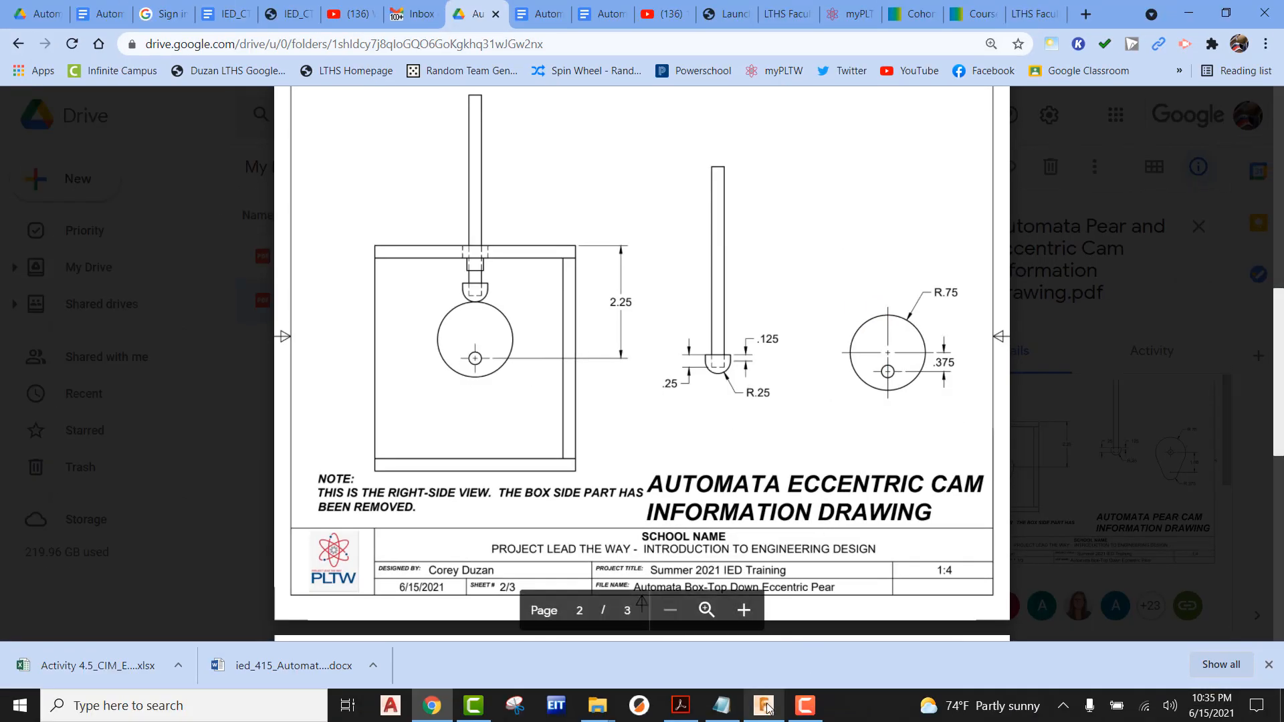
Step: Return to Fusion 360, complete the Offset Z expression as -2.25 in+.125+1.125, and accept the joint edit
left_click(765, 705)
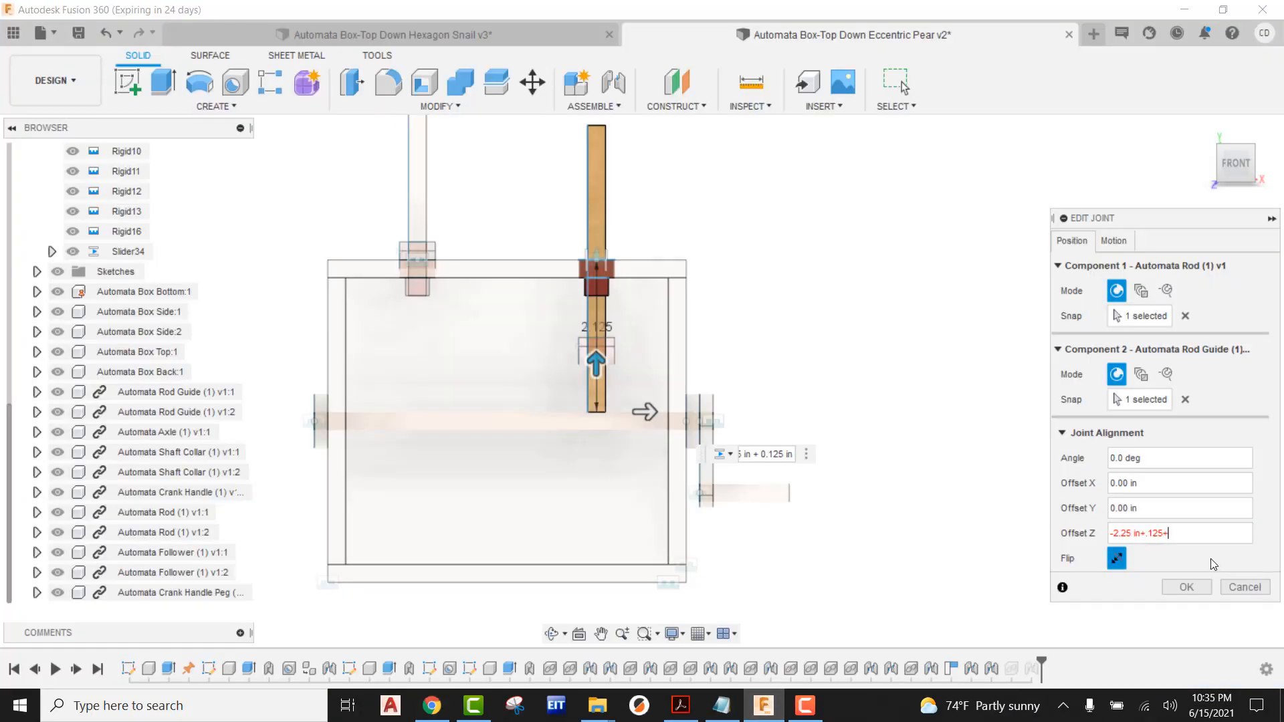
type("1.125")
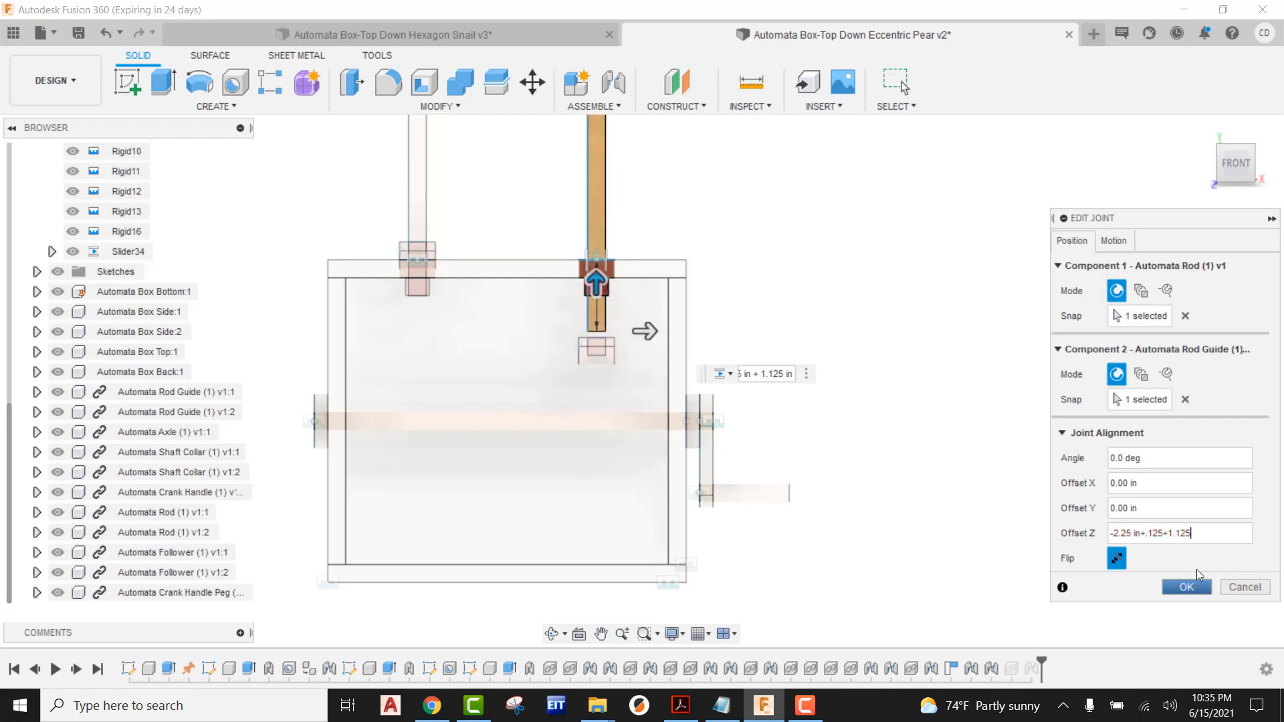
left_click(1186, 587)
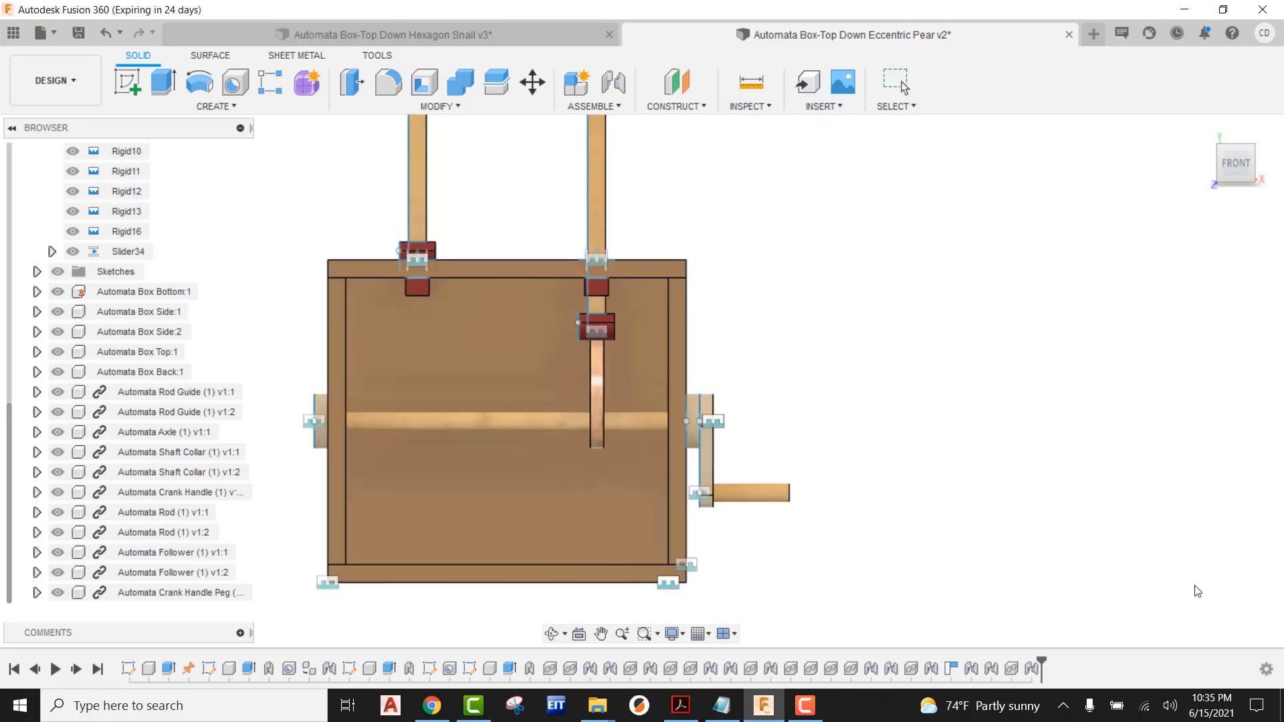
Step: Temporarily hide Automata Box Side:2 to inspect the contact between the follower and the eccentric cam, and show the side again
scroll(616, 347, "up", 5)
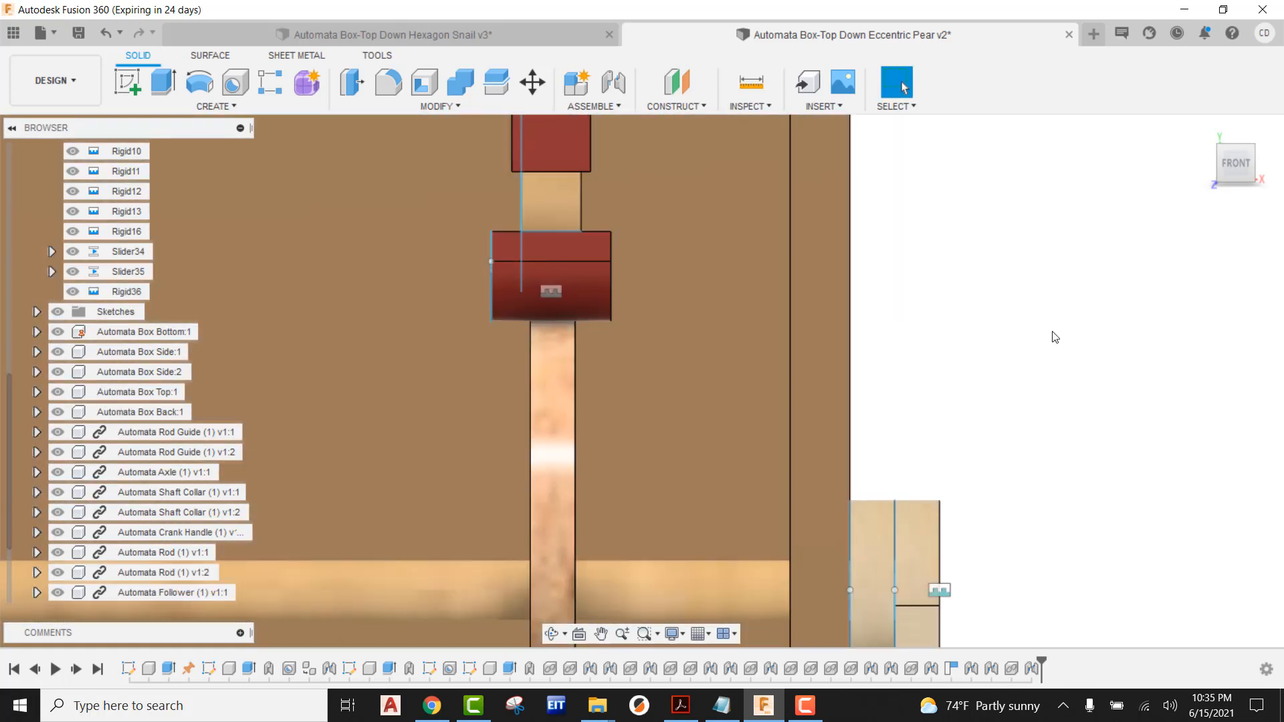
scroll(1055, 336, "down", 5)
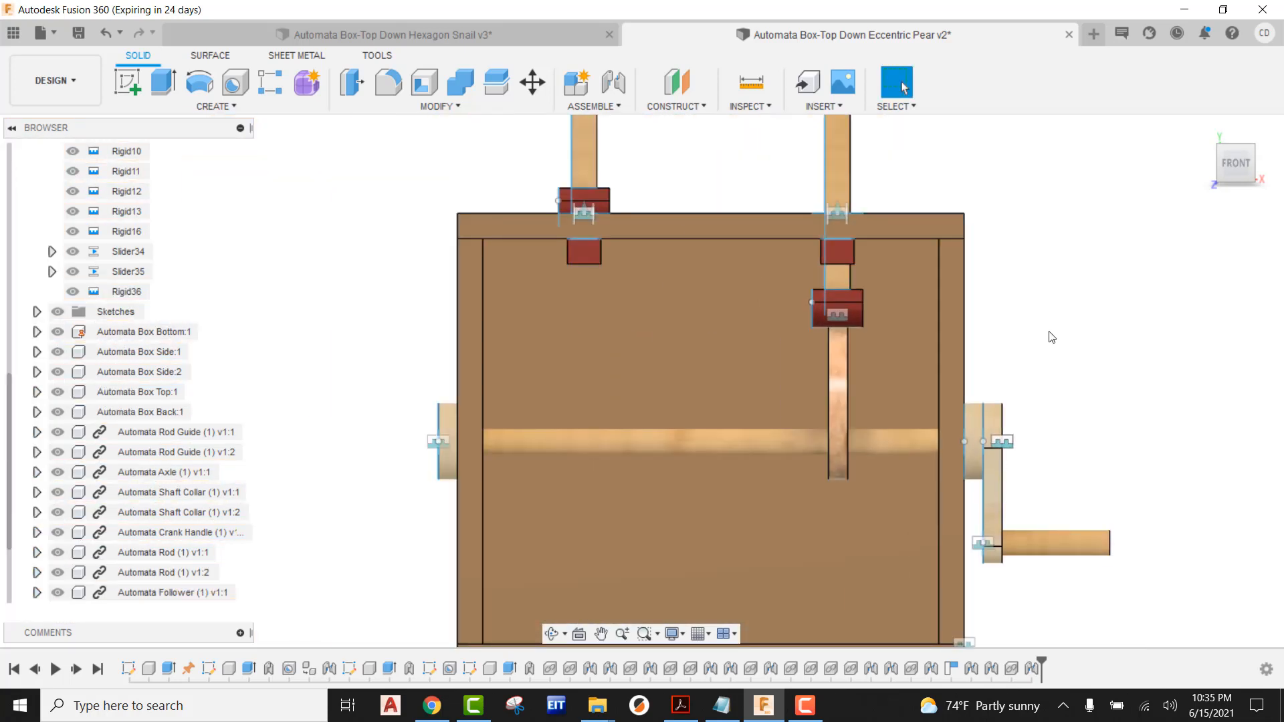
scroll(148, 494, "down", 3)
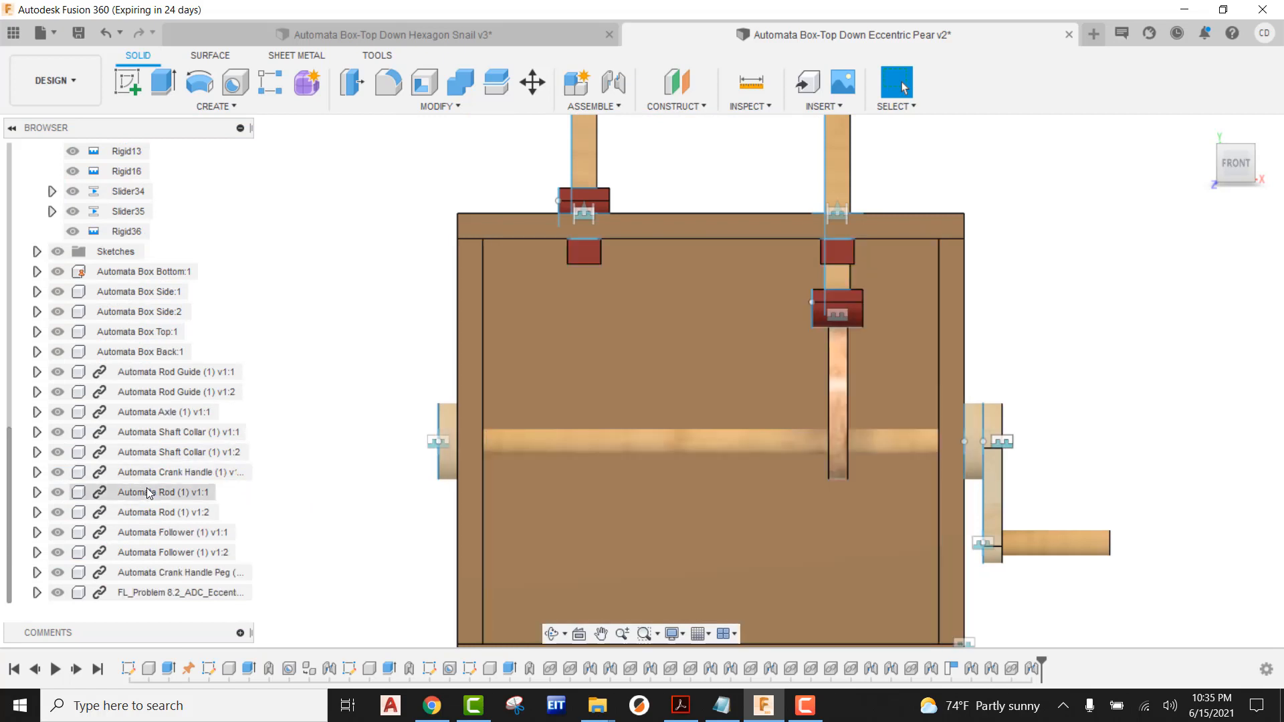
left_click(79, 312)
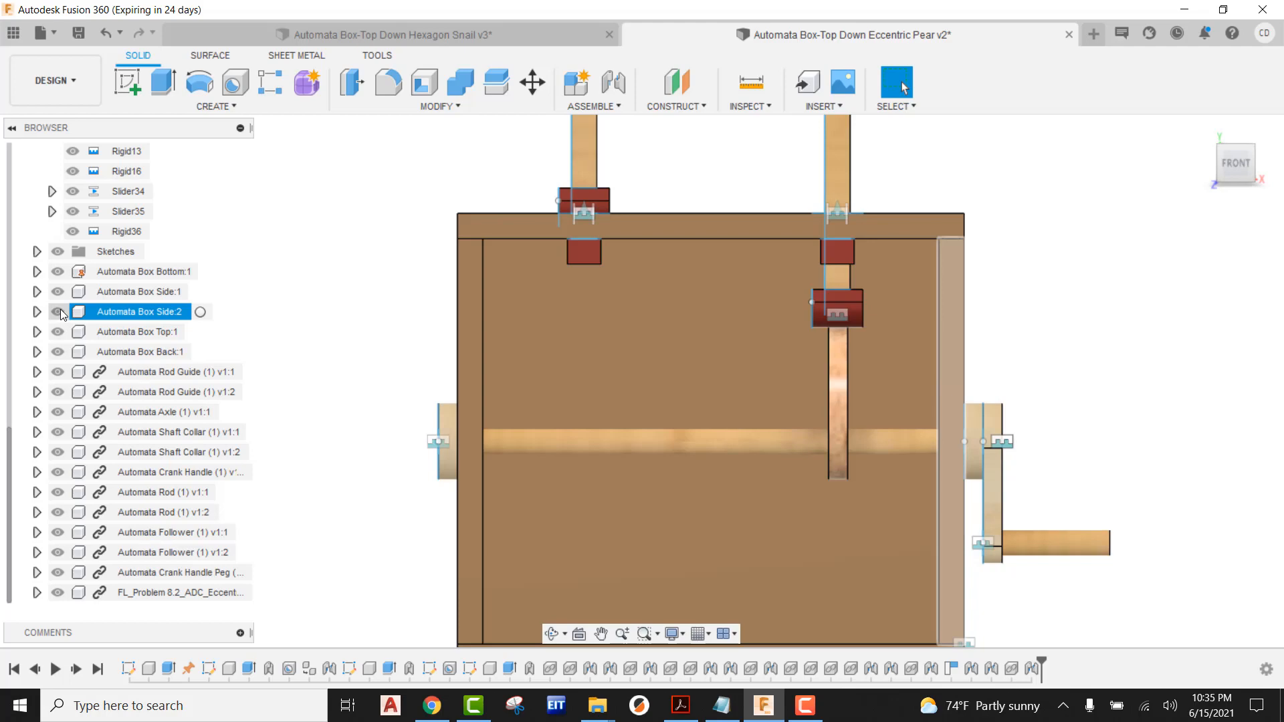
left_click(59, 310)
left_click(1264, 164)
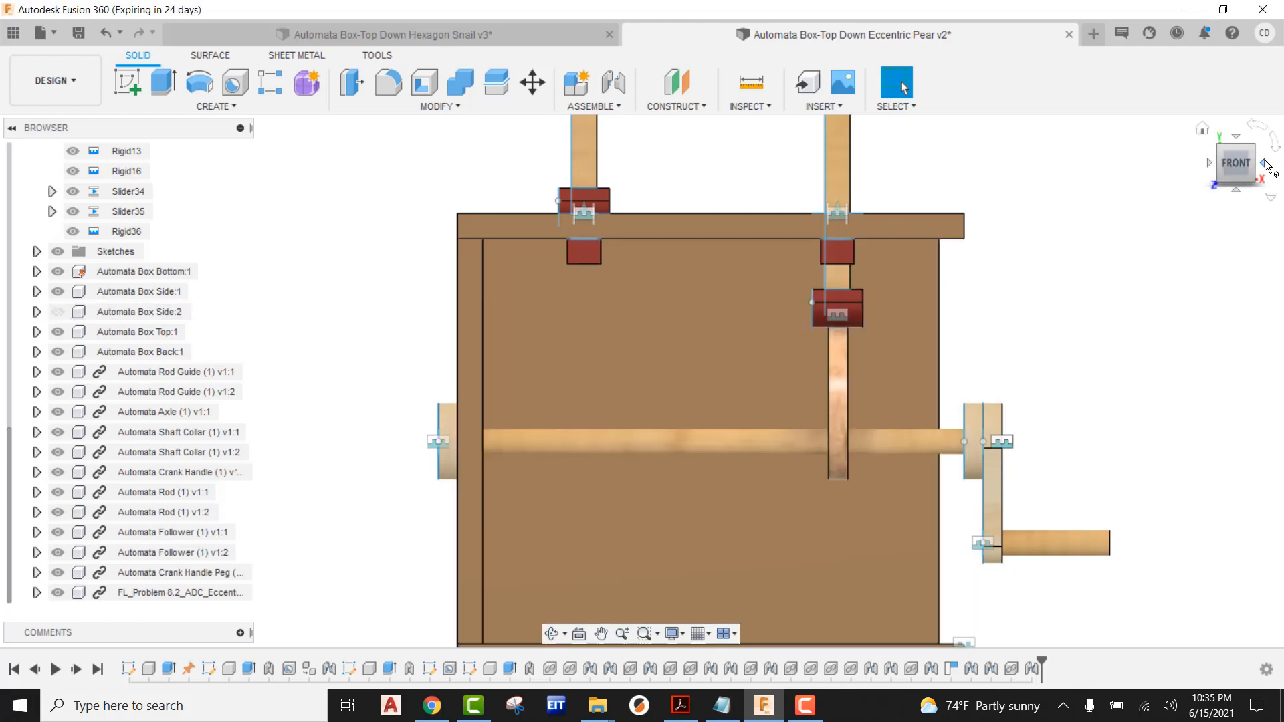
scroll(740, 323, "up", 3)
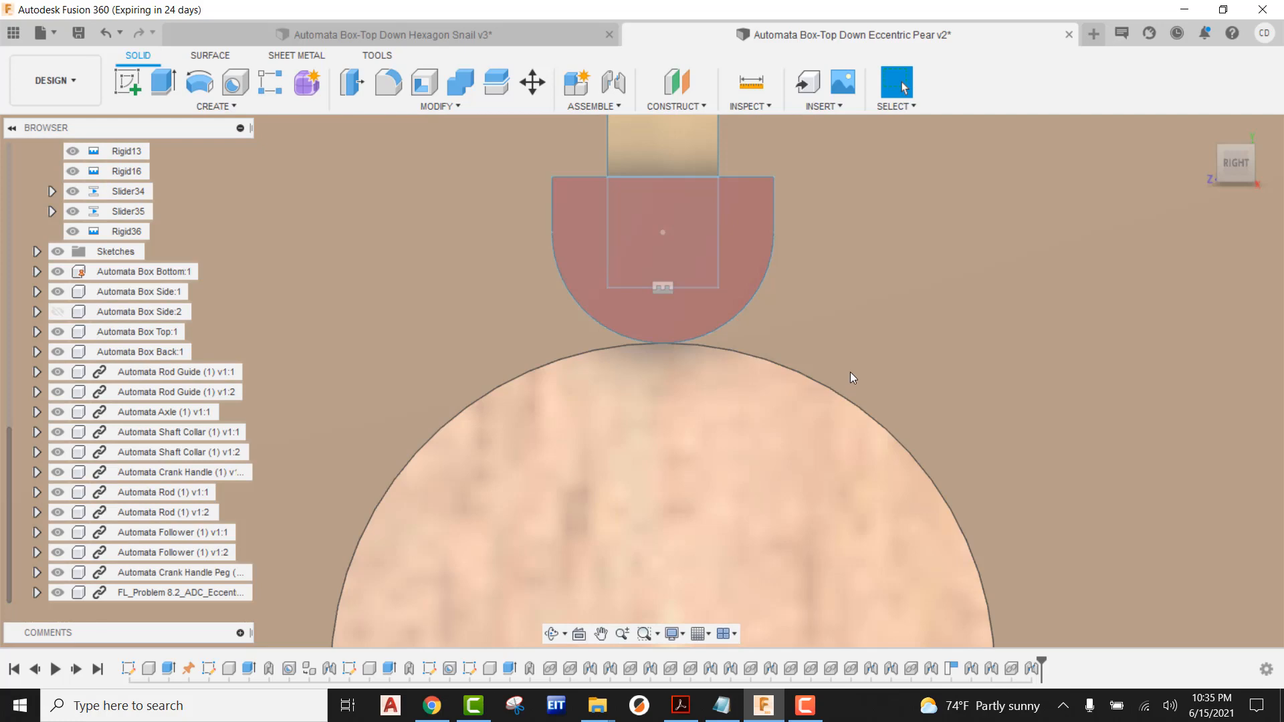
scroll(849, 371, "down", 5)
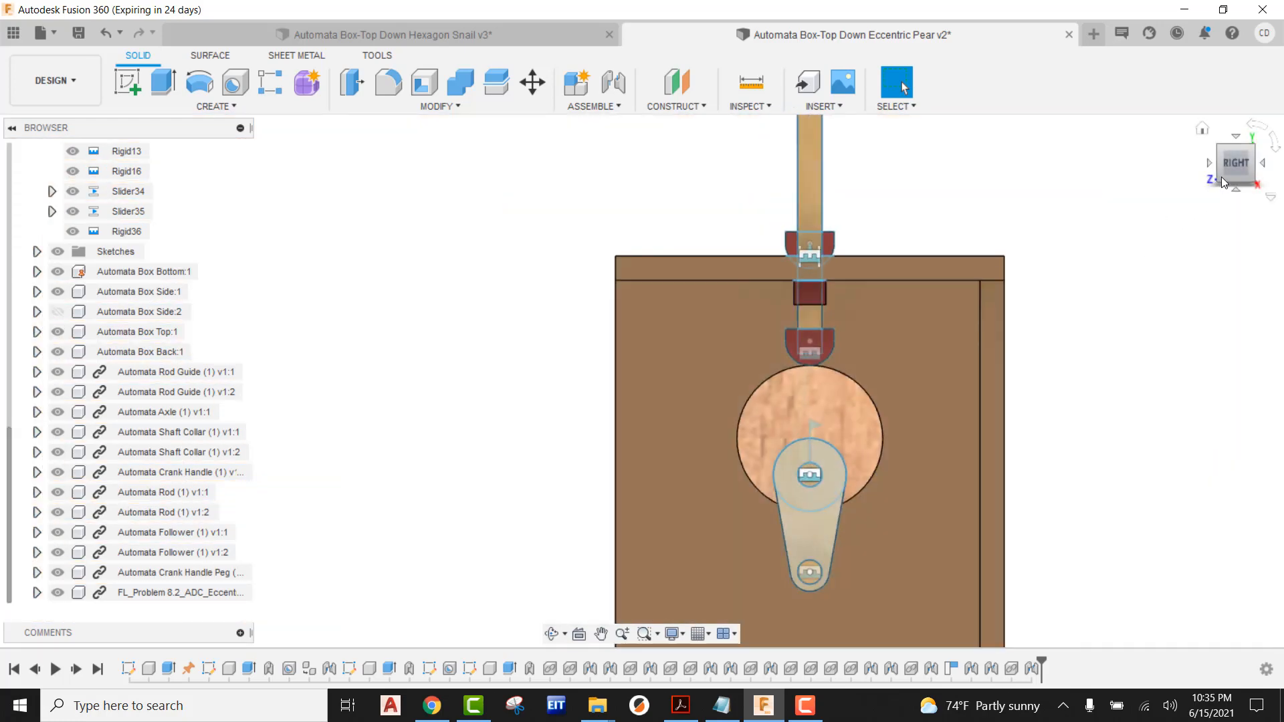
left_click(1202, 128)
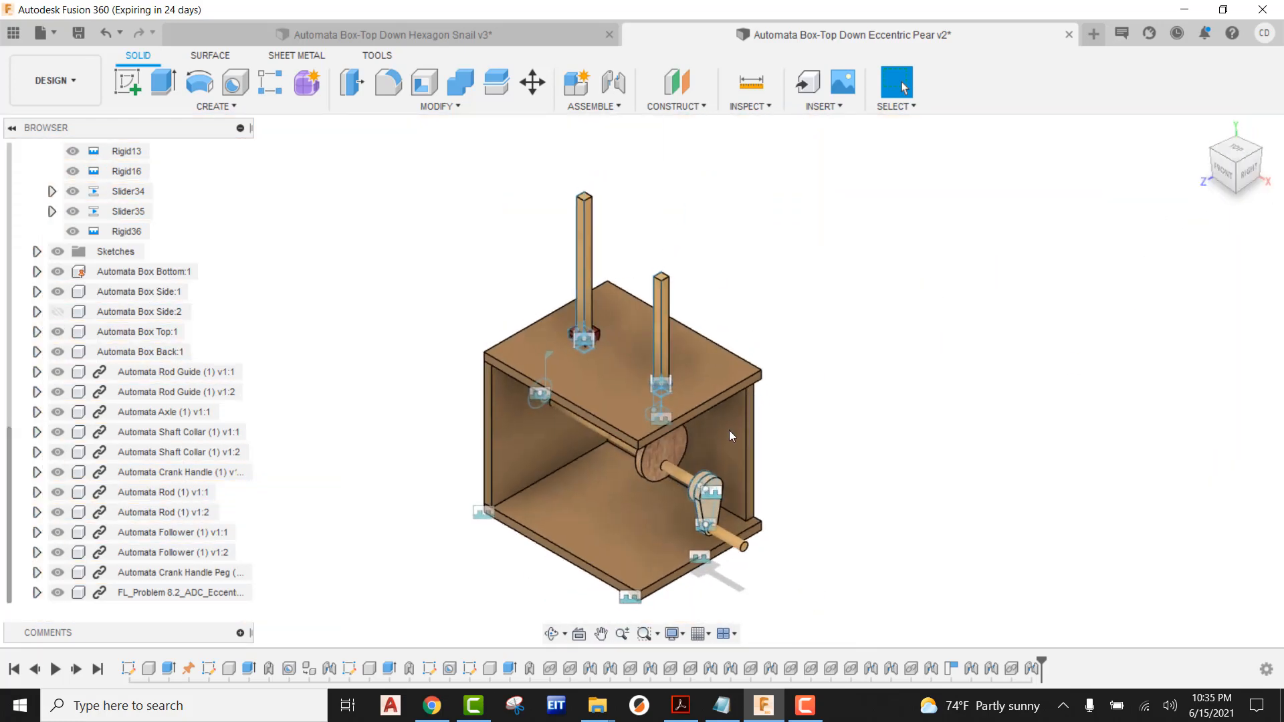
left_click(57, 311)
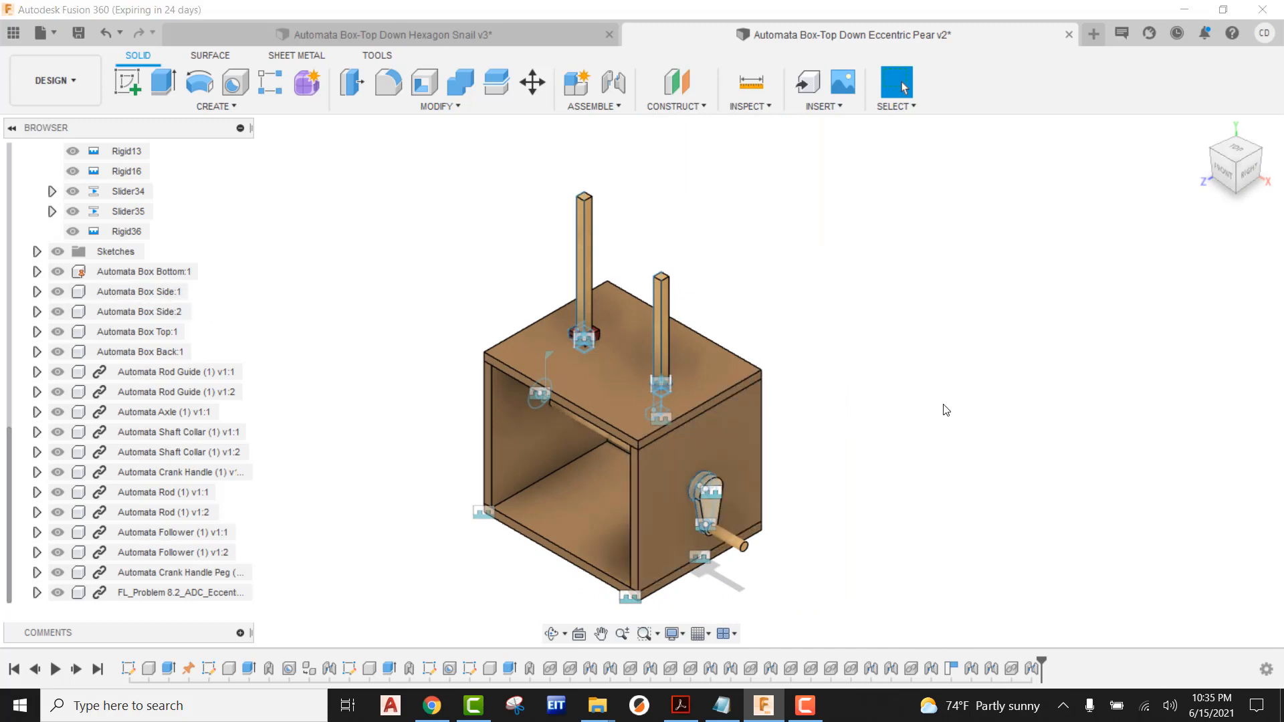
Step: Open the joint limits of Slider35 for editing and enable its Rest position
middle_click_drag(854, 444, 1087, 287, "shift")
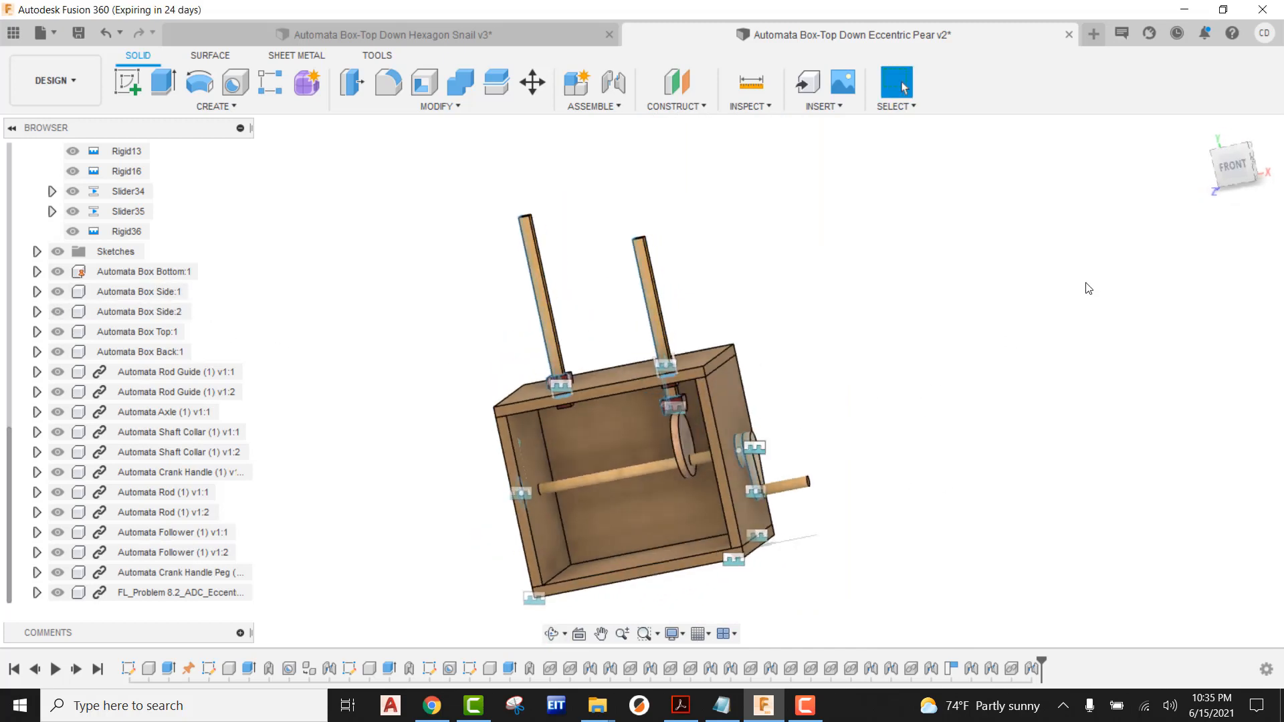
left_click(1232, 166)
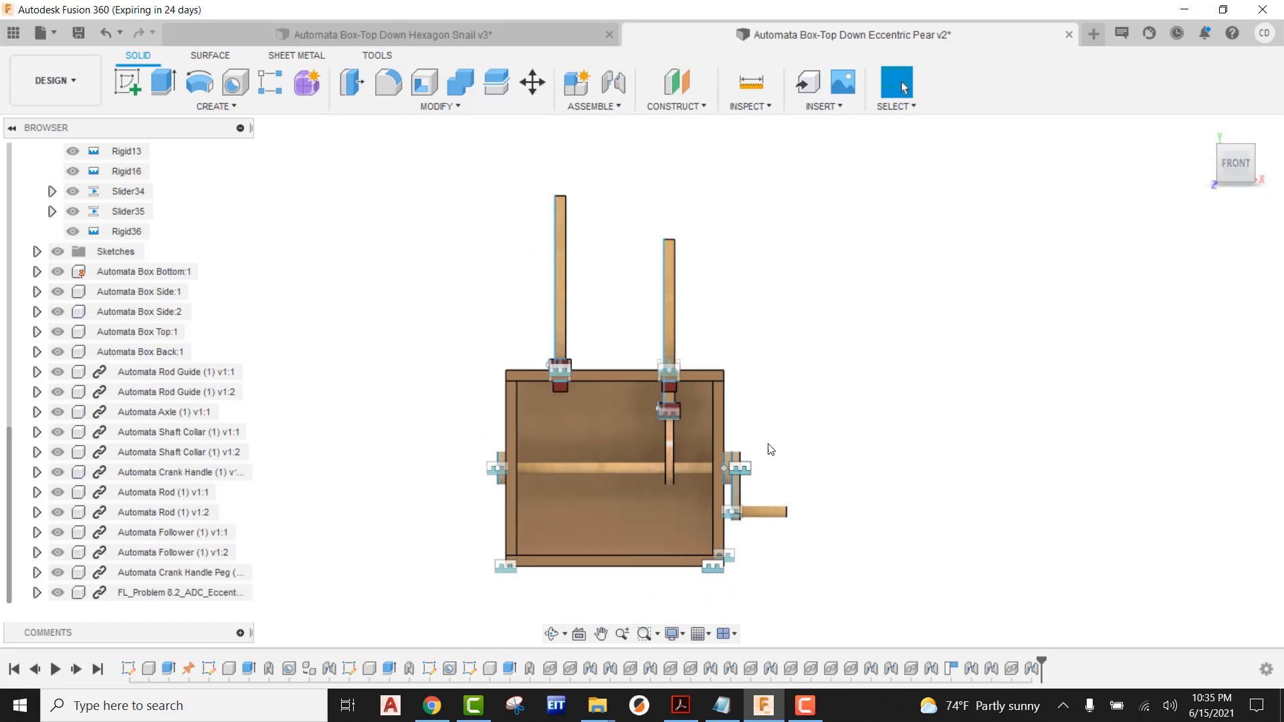
scroll(669, 464, "up", 5)
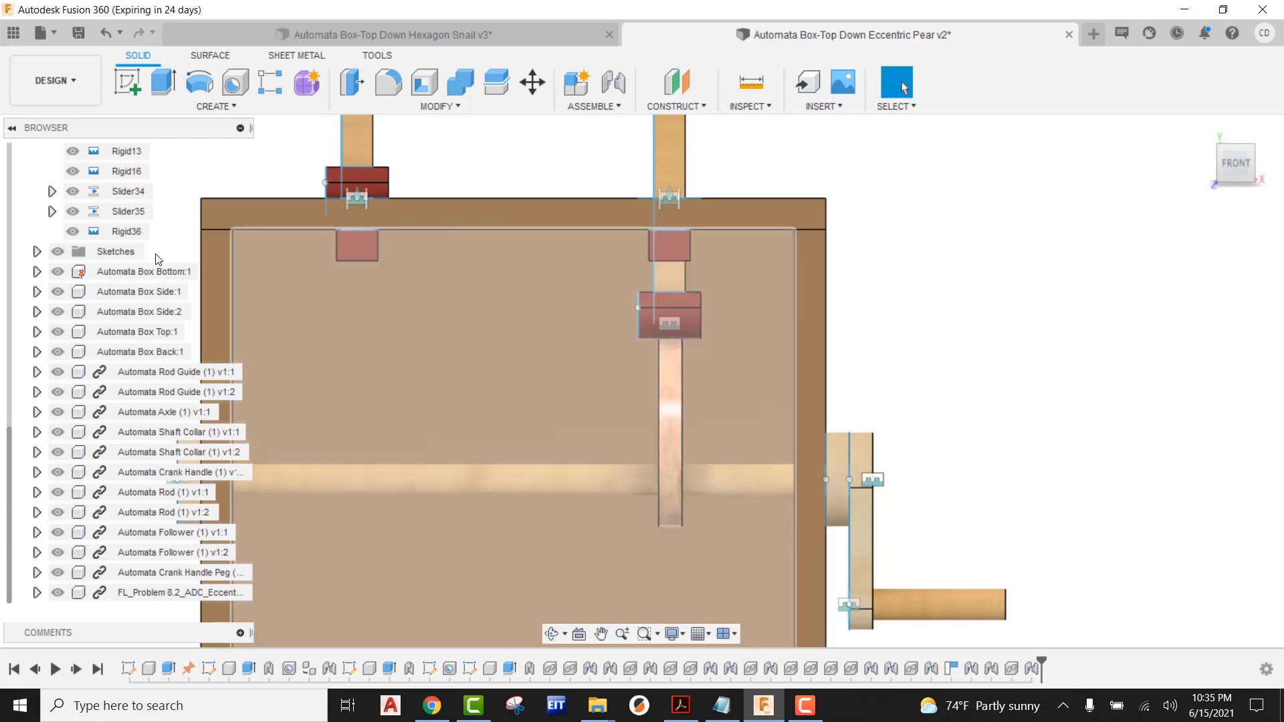
right_click(120, 214)
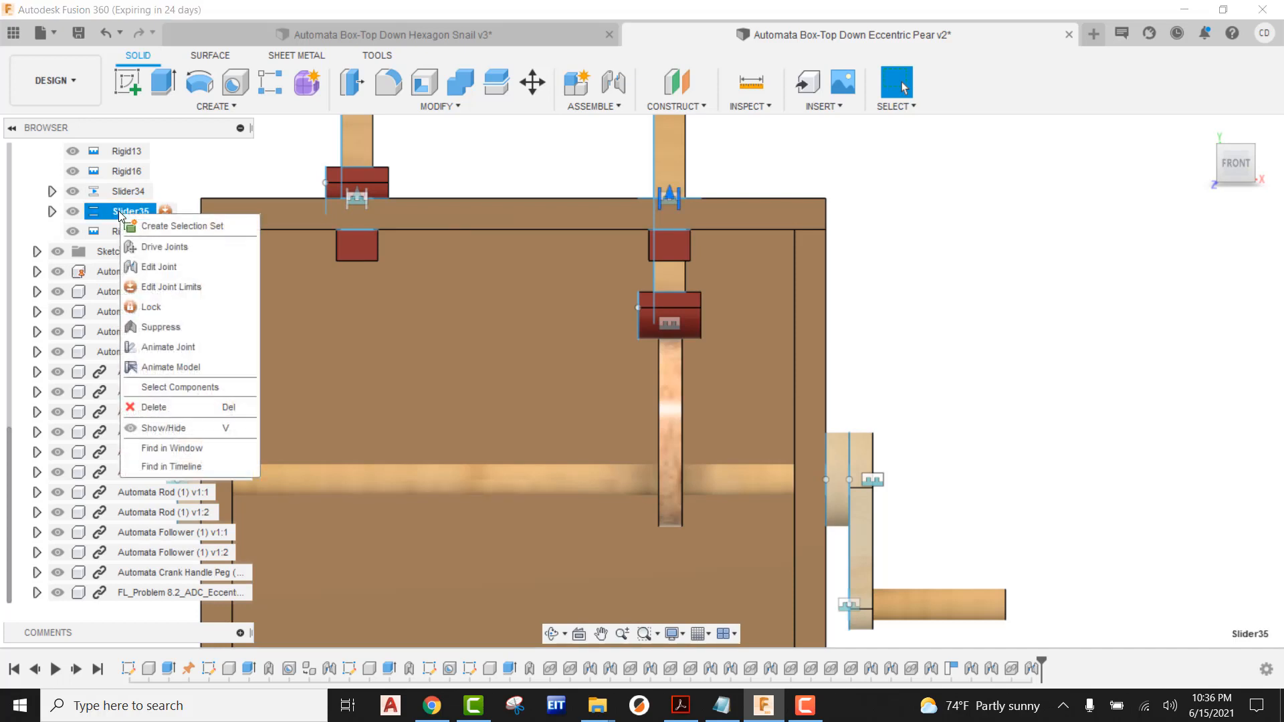
left_click(161, 286)
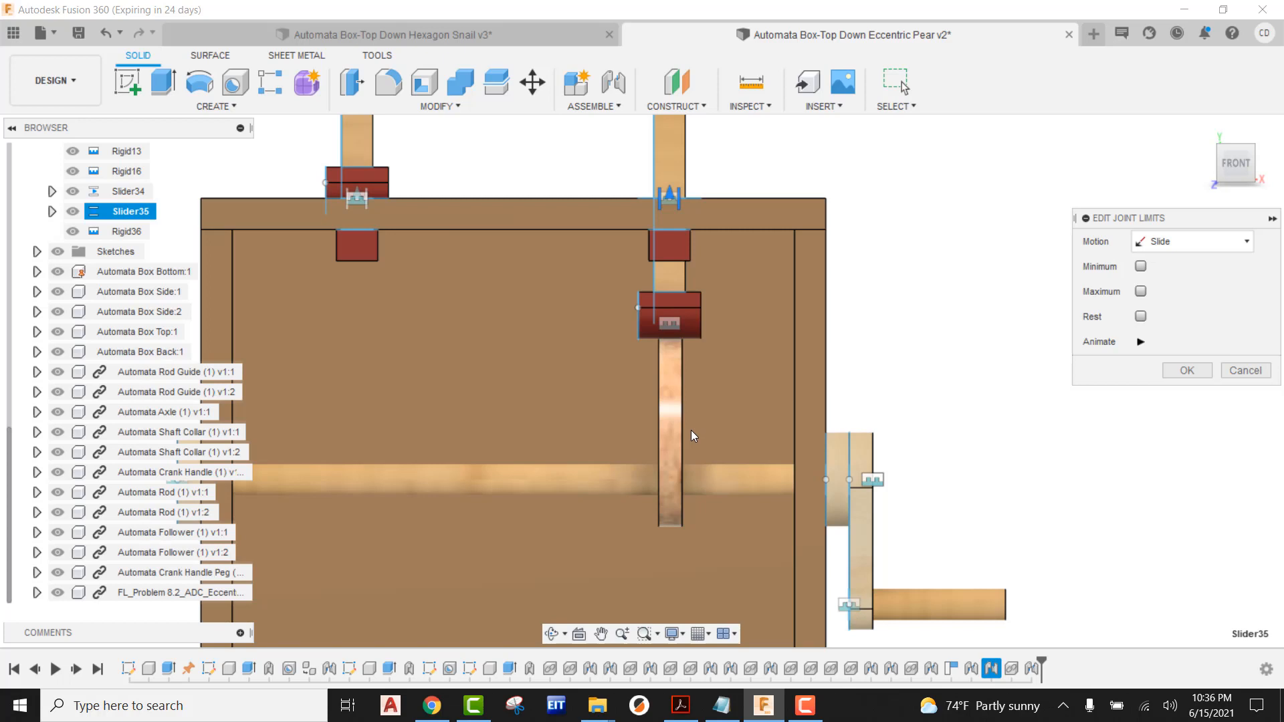
left_click(1141, 317)
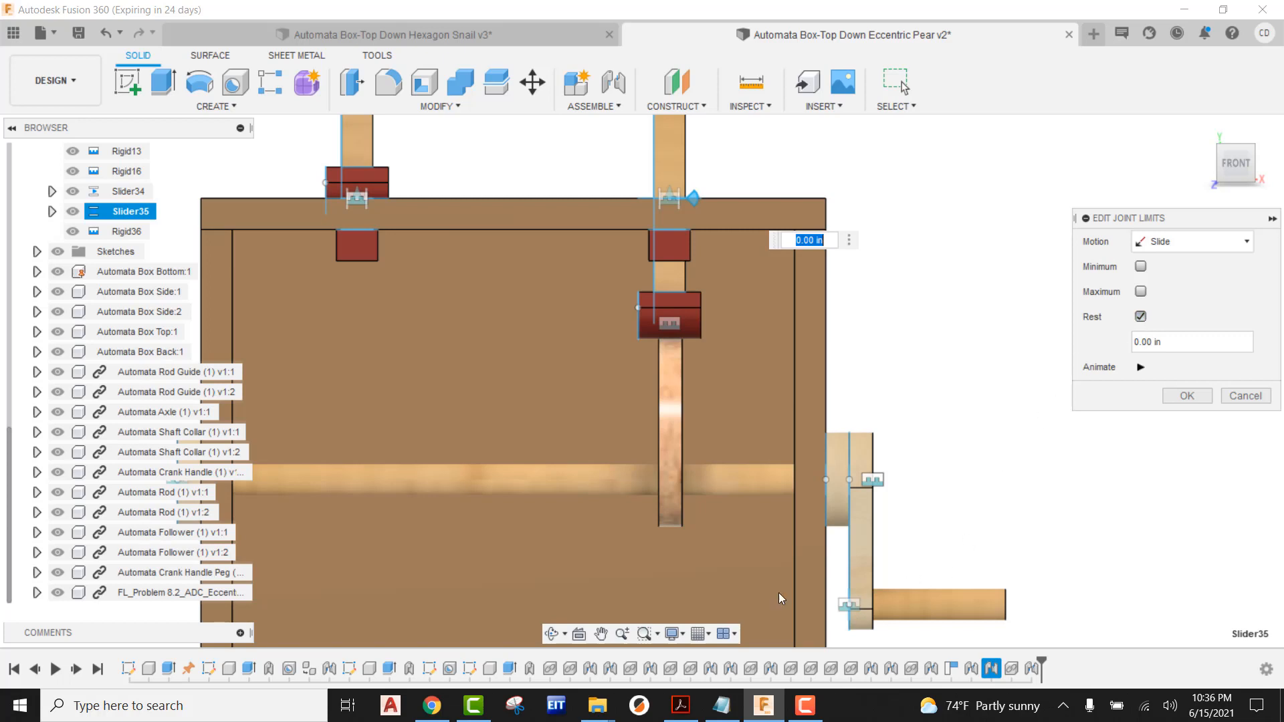
Step: Switch to the information drawing in Chrome and examine the cam's longest and shortest distances from the axle hole to its edge
left_click(432, 705)
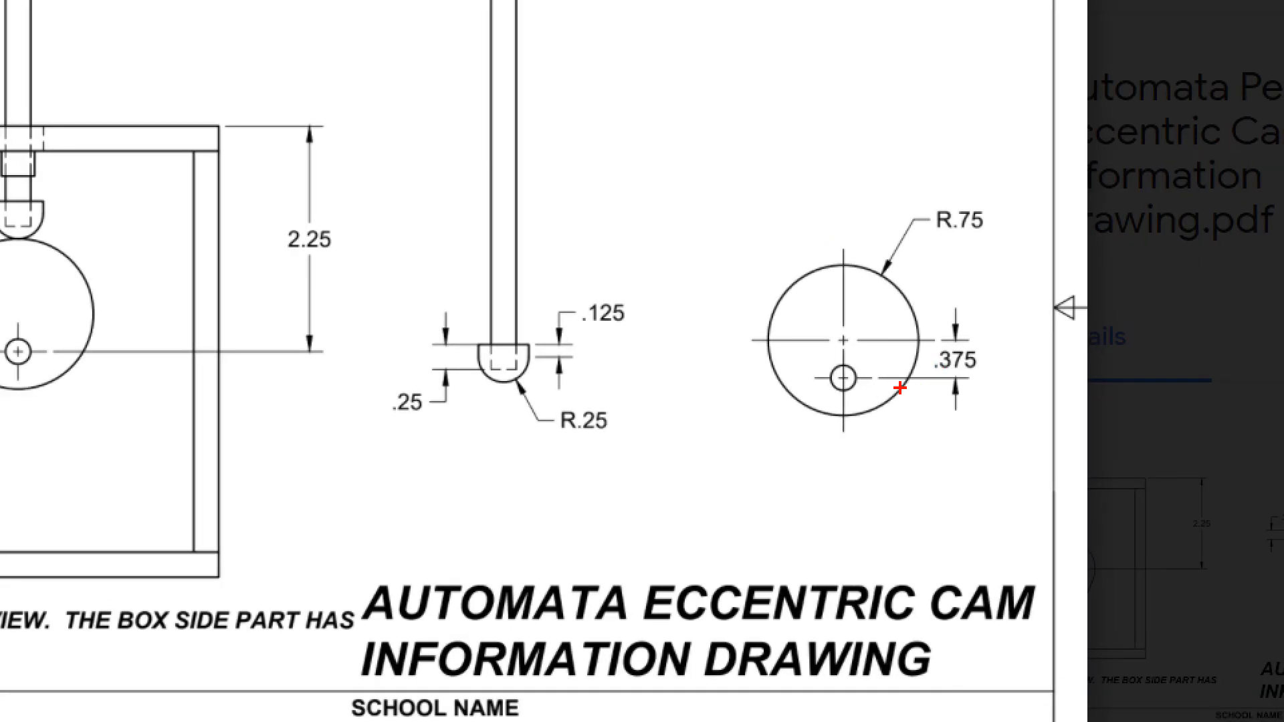
left_click_drag(844, 378, 677, 378, "shift")
mouse_move(836, 268)
left_mouse_down("shift")
mouse_move(698, 268)
mouse_move(752, 339)
mouse_move(713, 342)
left_mouse_up("shift")
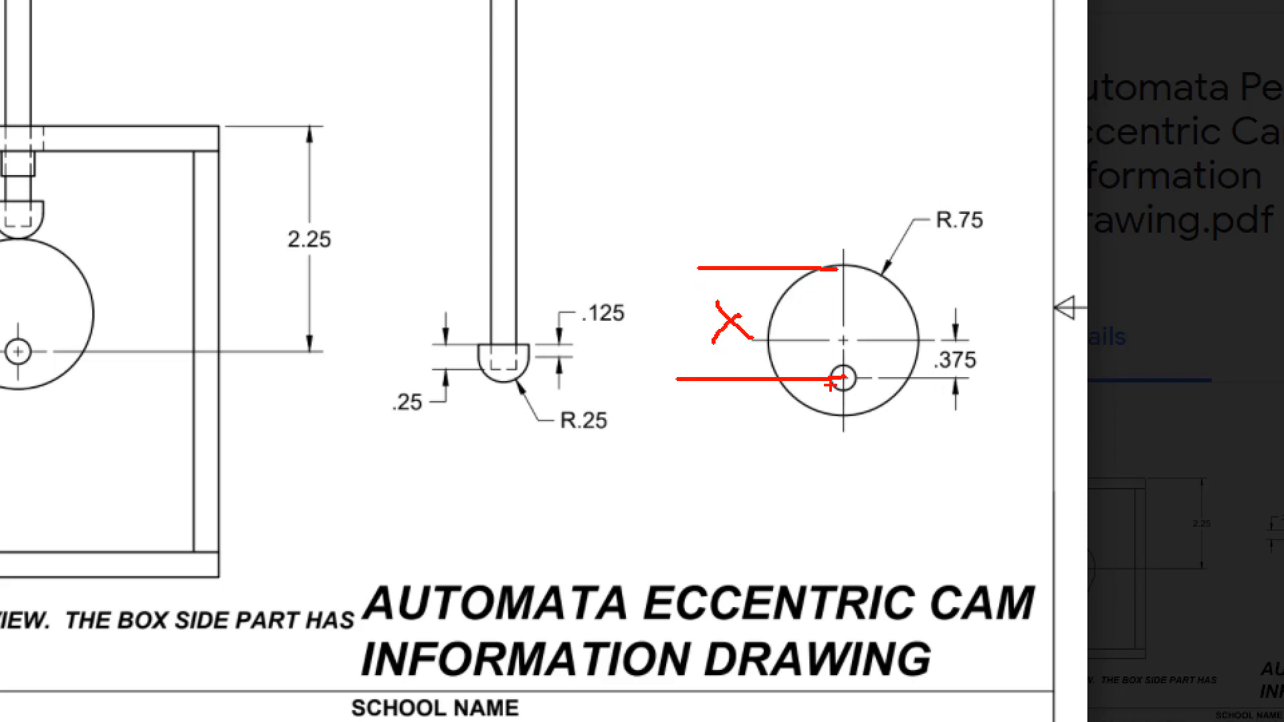
left_click_drag(854, 378, 932, 381)
left_click_drag(846, 423, 950, 422, "shift")
mouse_move(881, 388)
left_mouse_down()
mouse_move(916, 413)
mouse_move(883, 414)
left_mouse_up()
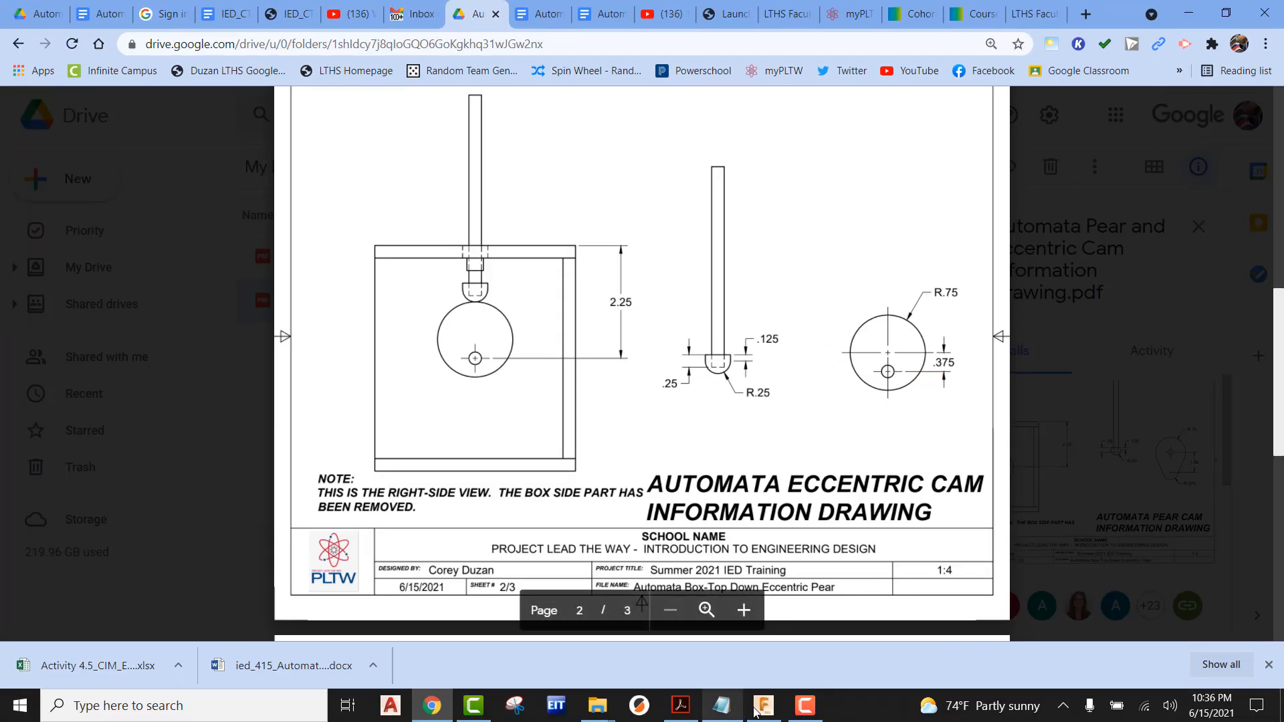
Step: Back in Fusion 360, set Slider35's Rest position to -.75 in, enable a Minimum limit of -0.75 in, and accept
left_click(763, 705)
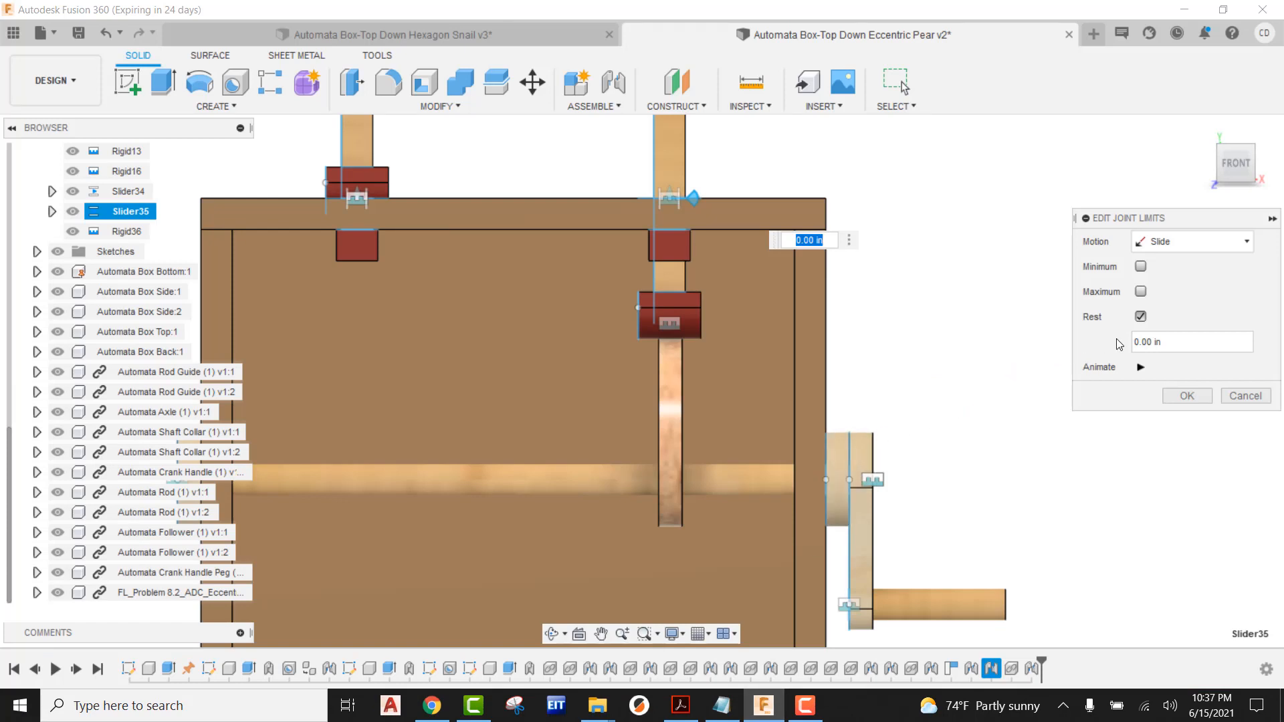
left_click(1146, 342)
type("-.75")
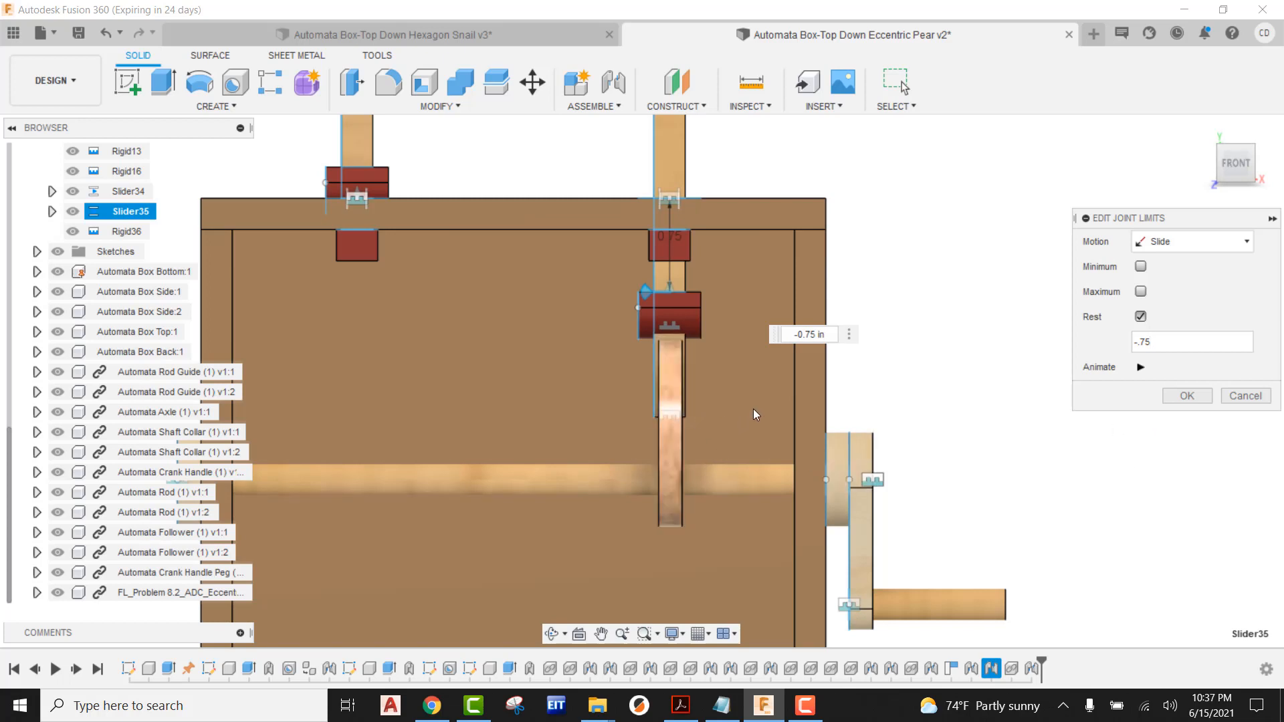
left_click(1141, 266)
left_click_drag(1180, 293, 1092, 299)
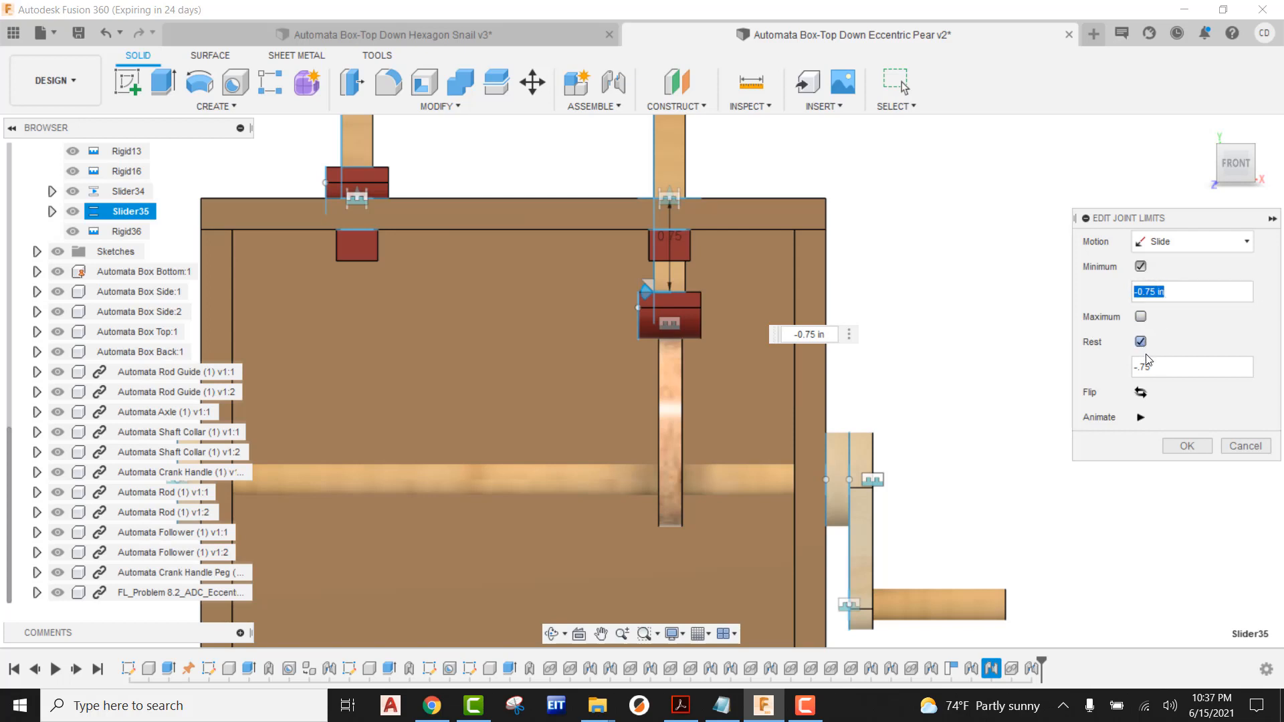
left_click(1187, 446)
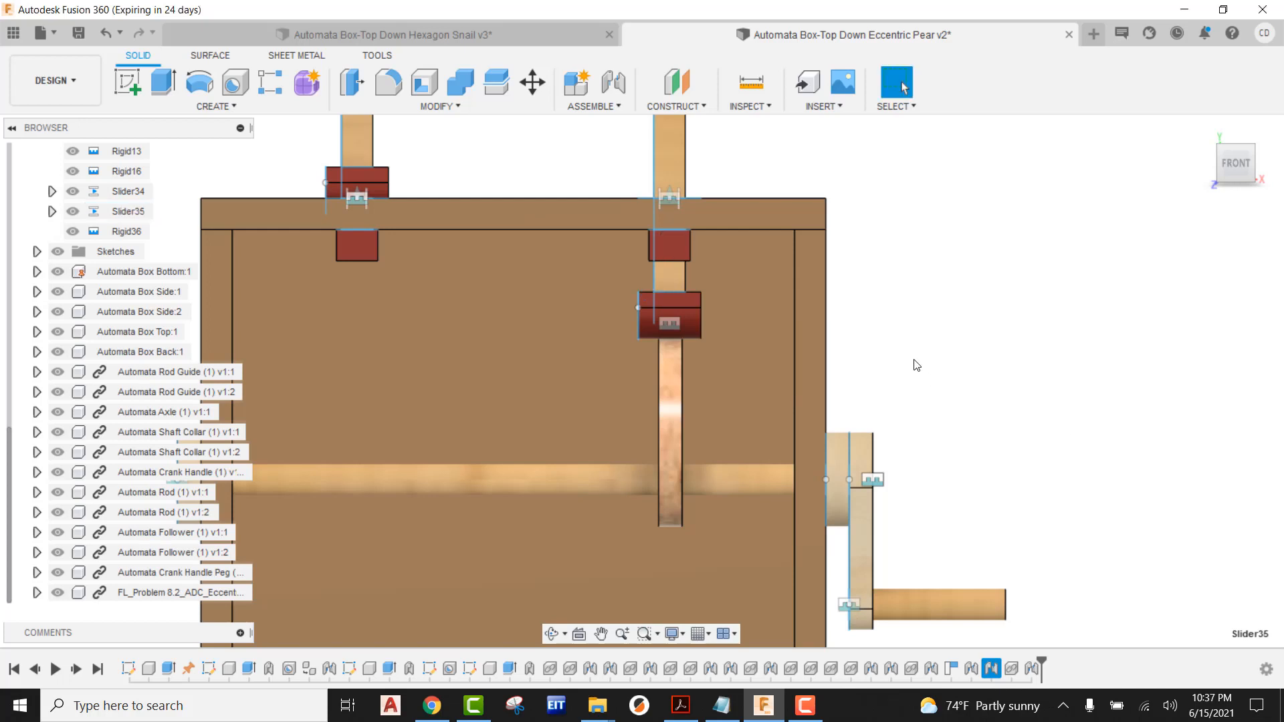
Step: Enable all contact between the components of the assembly
scroll(913, 361, "down", 3)
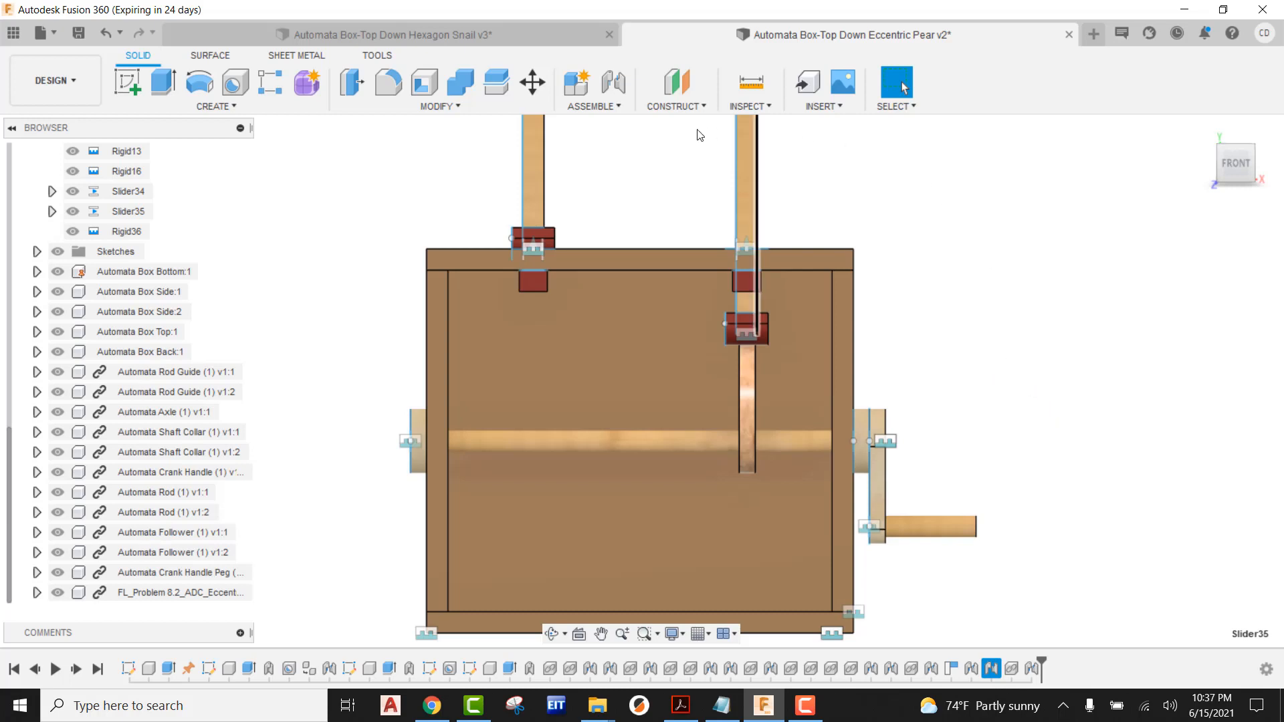
left_click(605, 105)
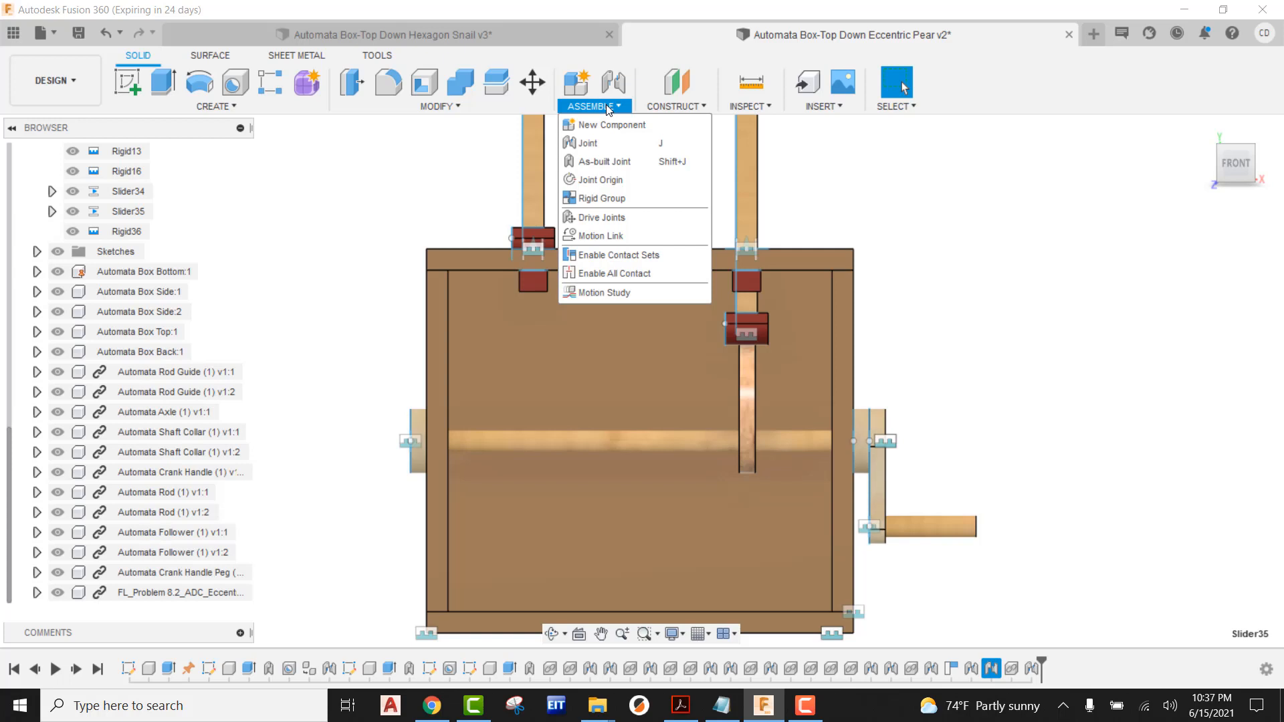
left_click(595, 273)
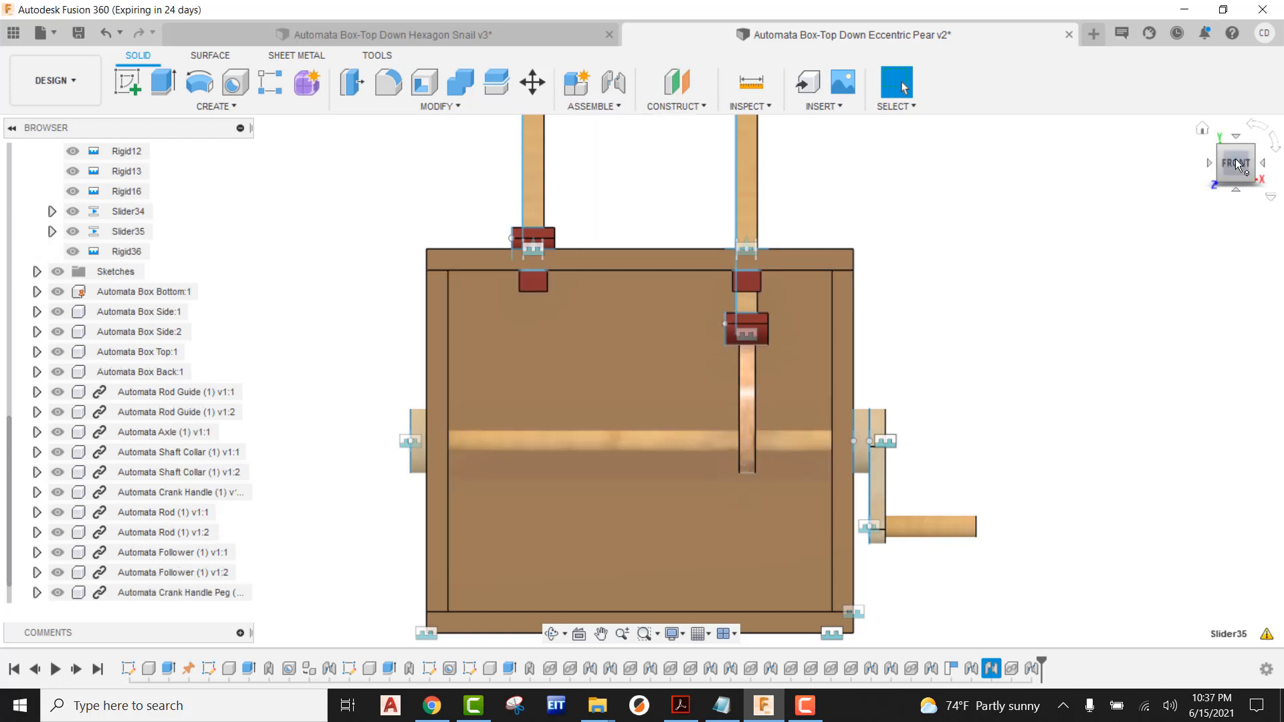
Step: Turn the crank handle to test how the follower and rod ride on the eccentric cam
left_click(1253, 146)
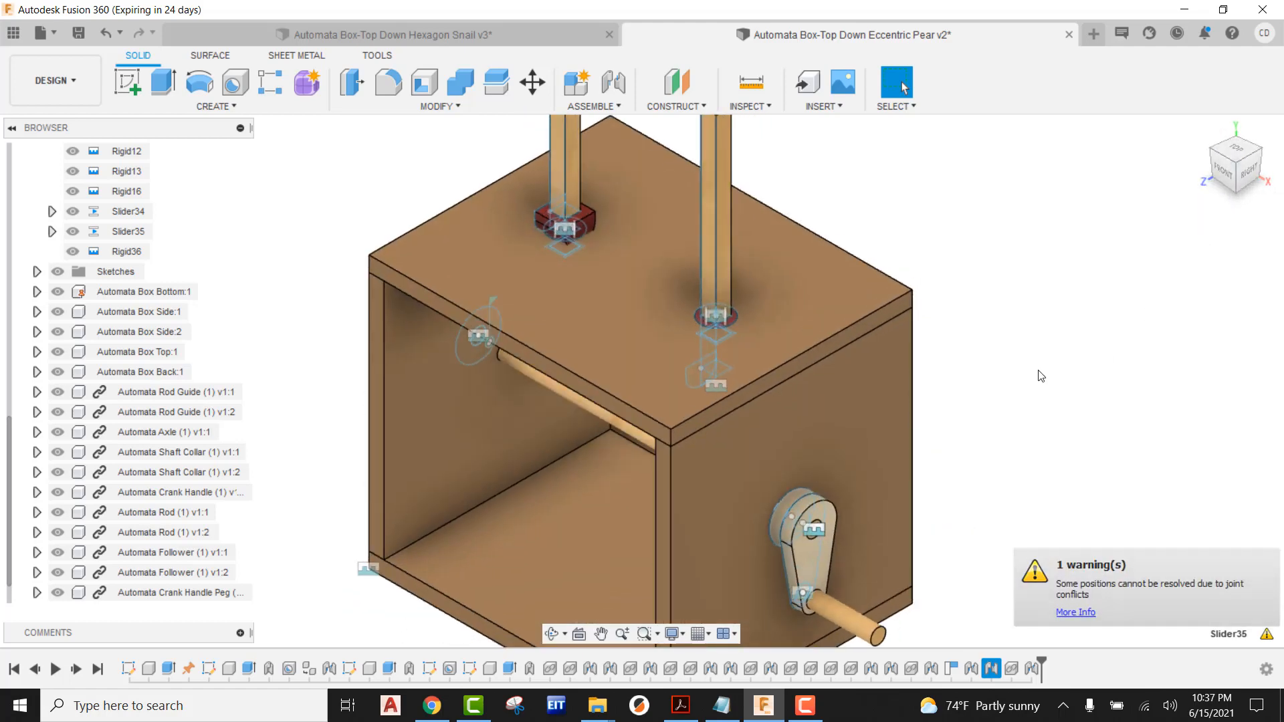
middle_click_drag(1050, 333, 1091, 301, "shift")
left_click_drag(910, 394, 969, 347)
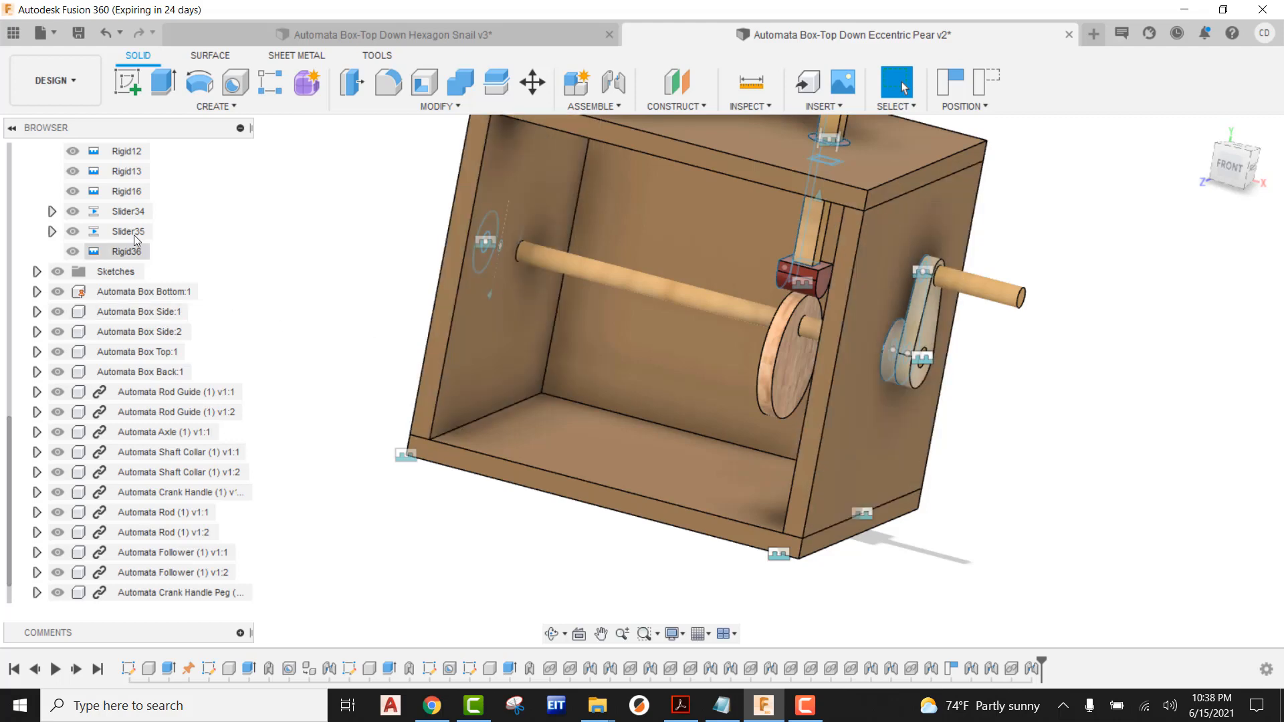
left_click_drag(932, 303, 1020, 374)
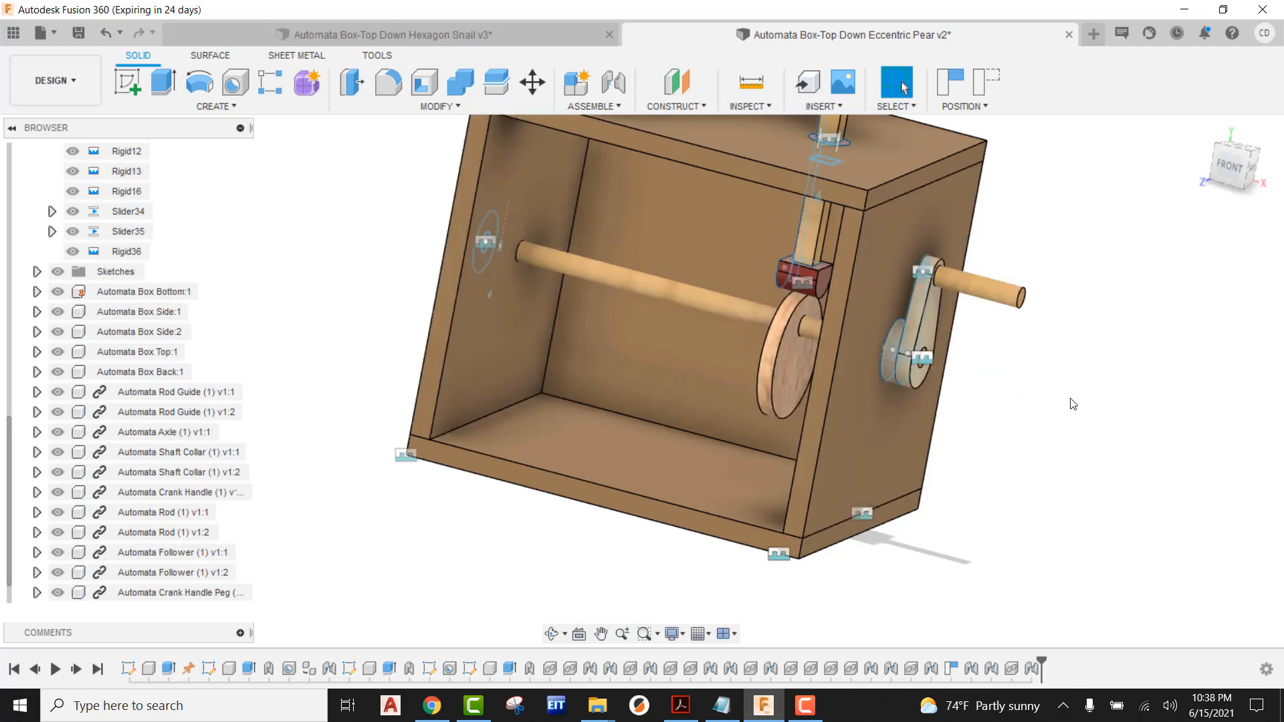
Step: Send the Rev7 revolute joint of the axle to its home position
scroll(129, 221, "up", 3)
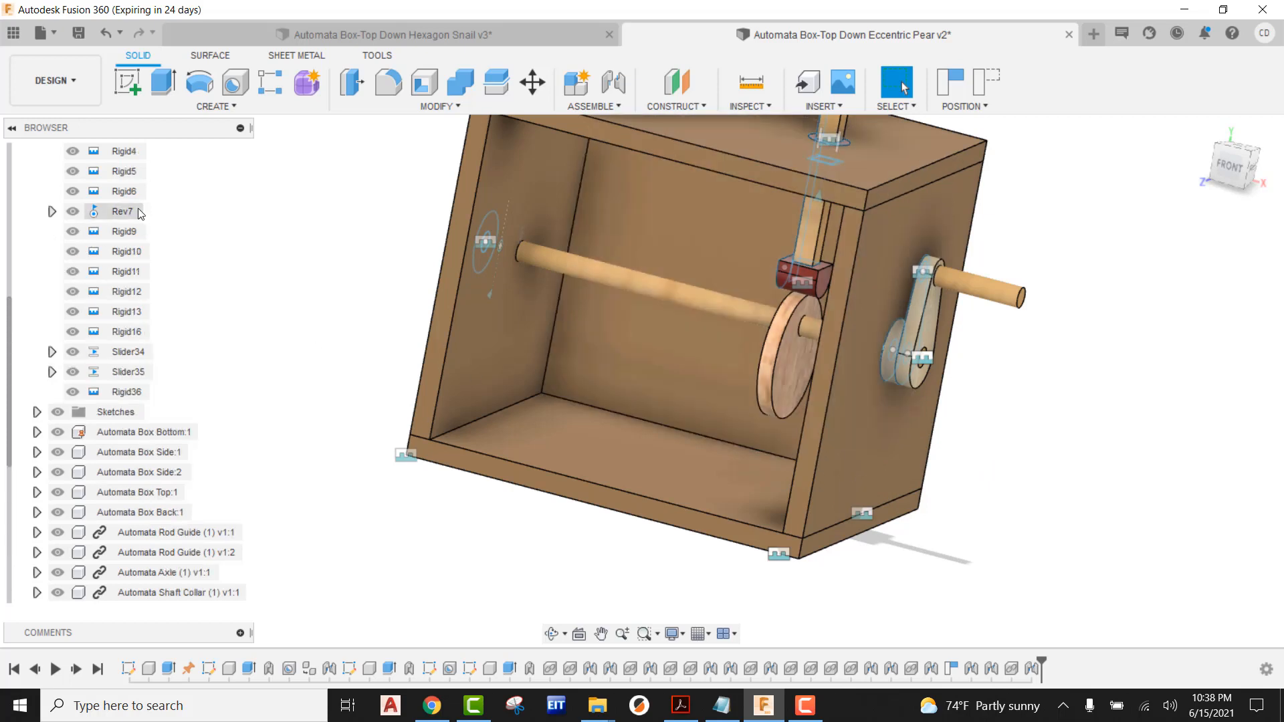
right_click(129, 213)
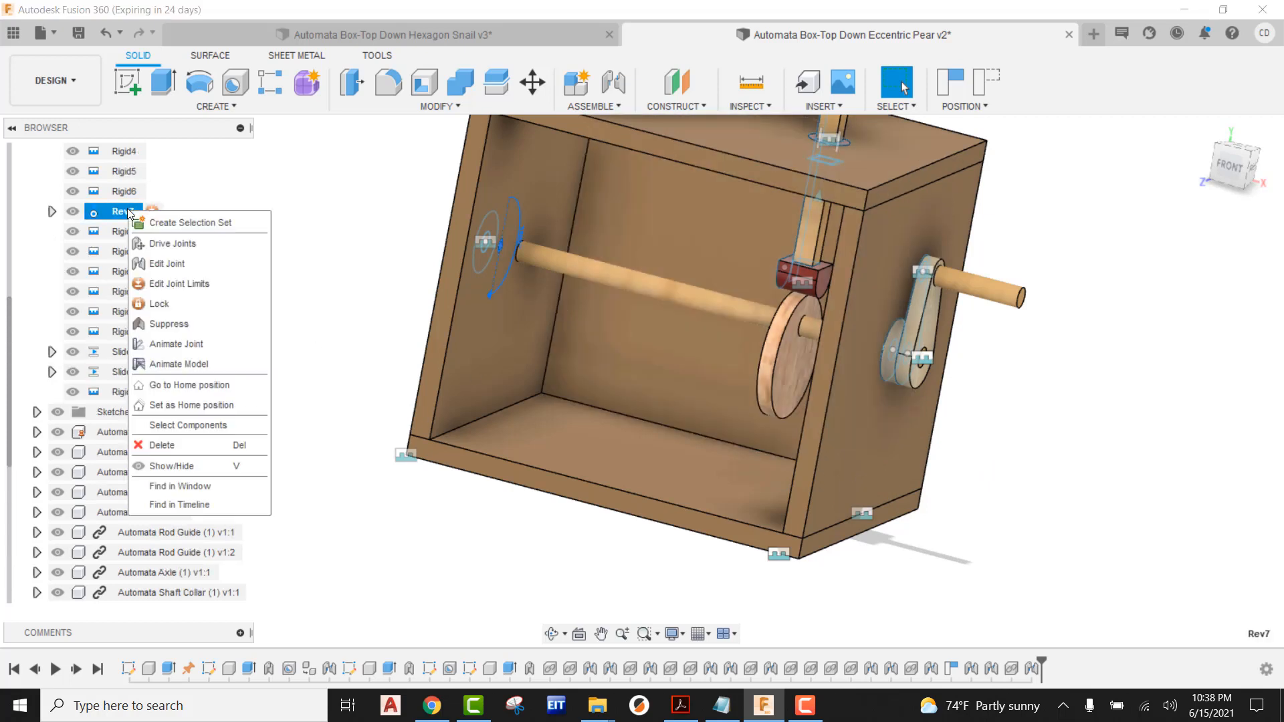
left_click(177, 385)
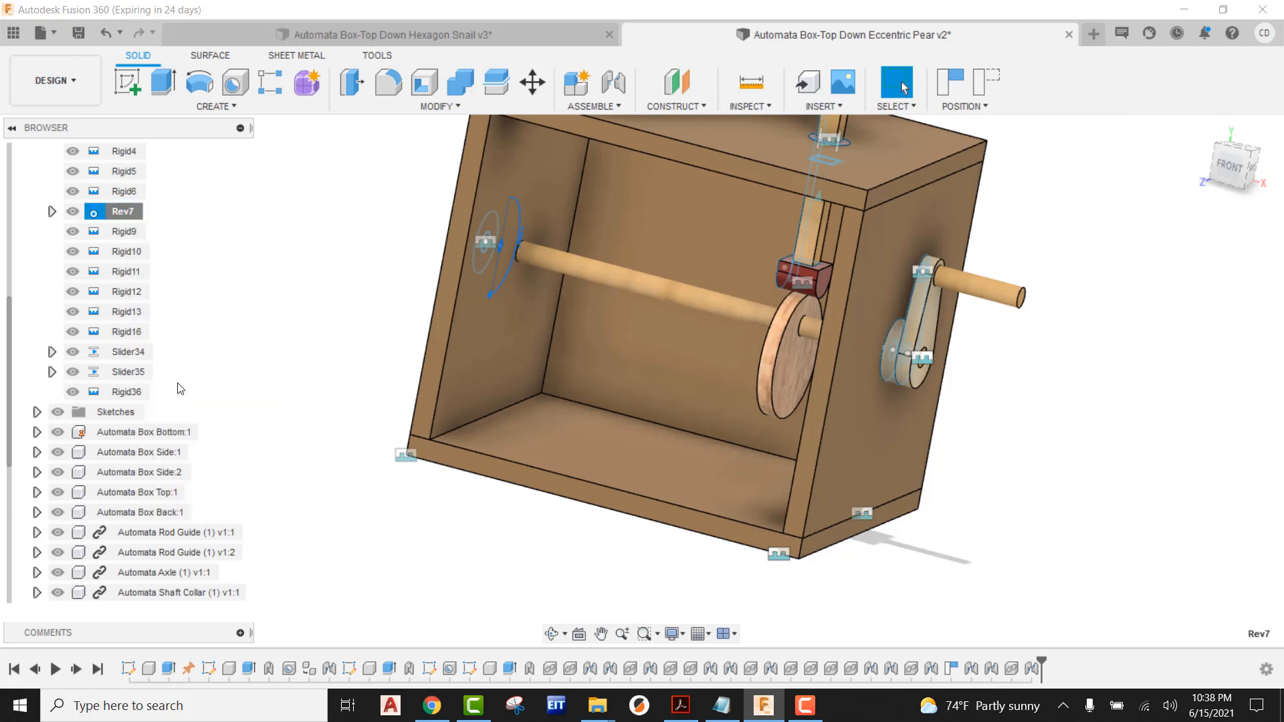